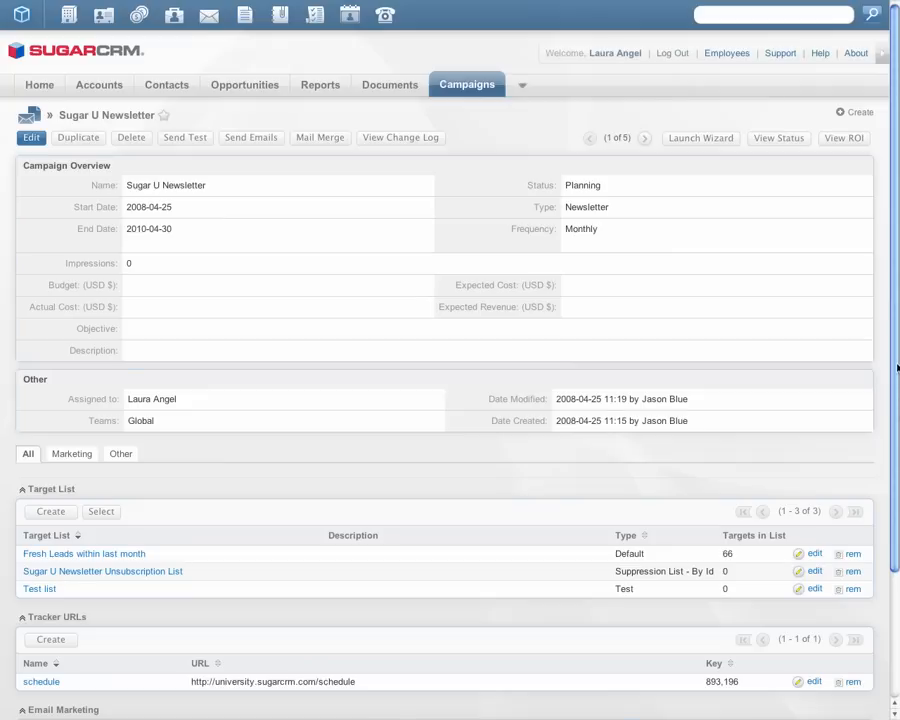
Step: Go to the list of email templates and open the Feb Newsletter template for editing
{"action": "mouse_move", "coordinate": [467, 87]}
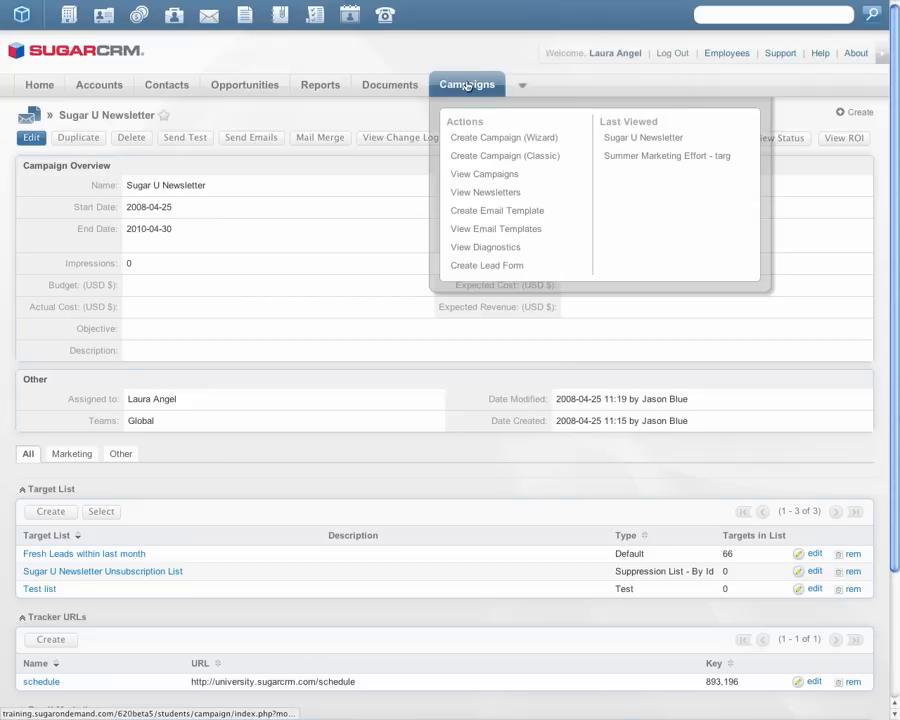
{"action": "left_click", "coordinate": [465, 231]}
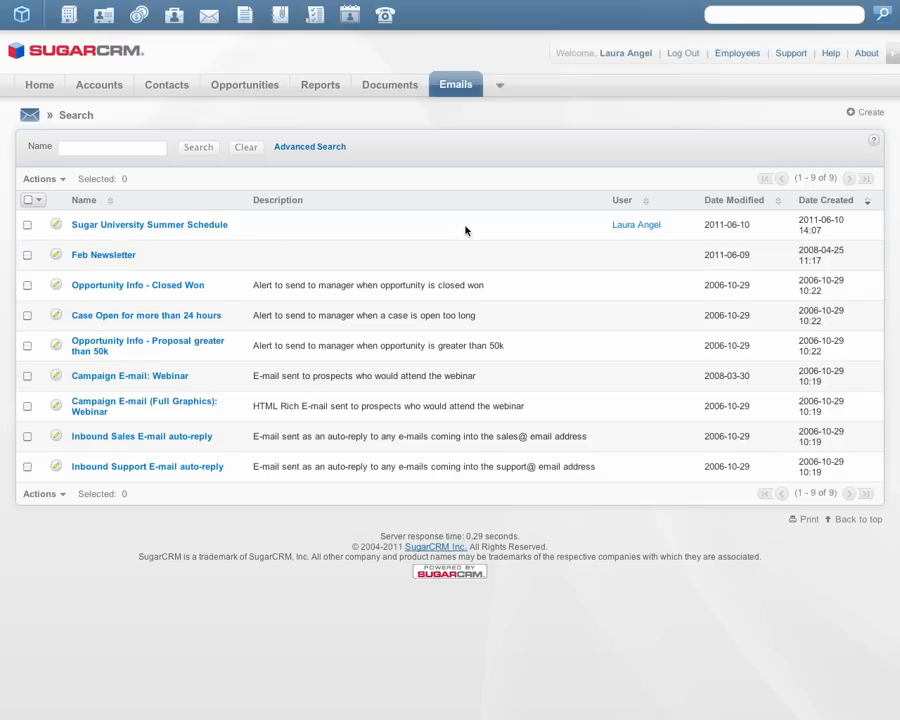
{"action": "left_click", "coordinate": [104, 255]}
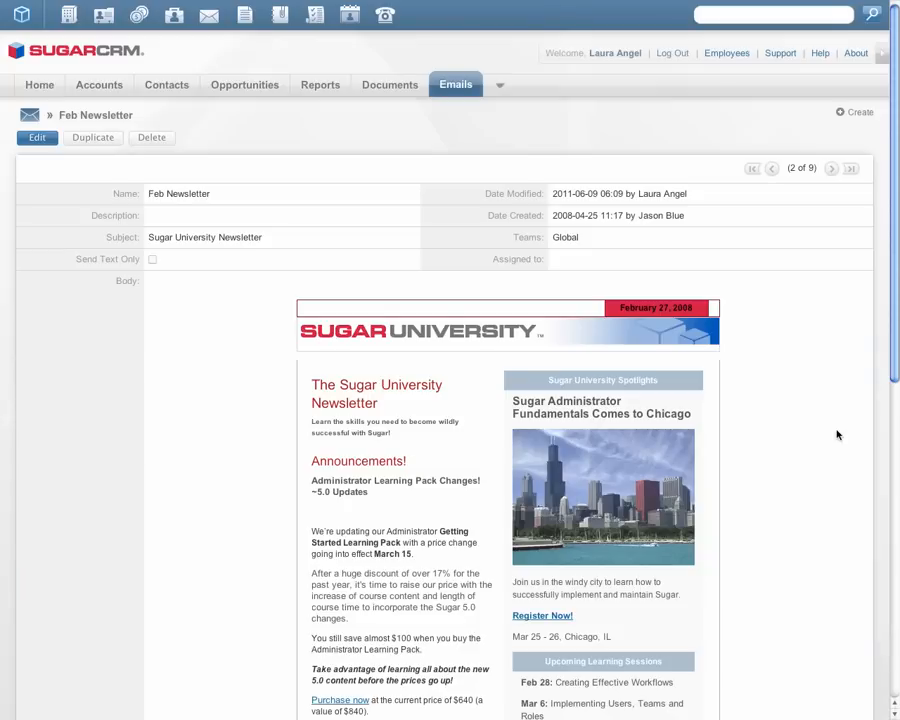
{"action": "left_click", "coordinate": [41, 140]}
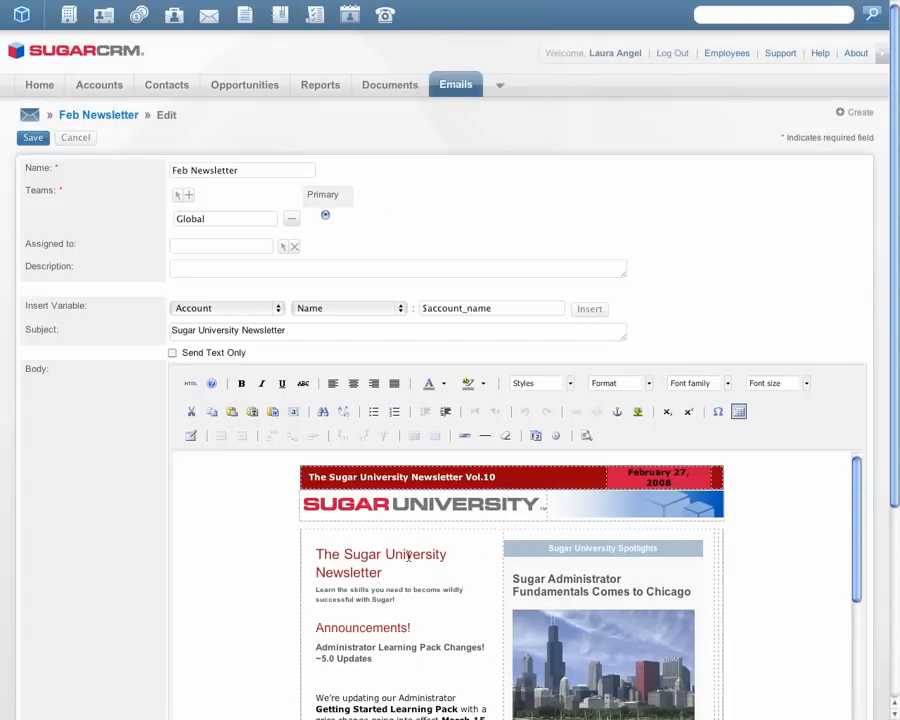
Step: Delete and retype the "ty" of "University" in the newsletter's body heading, and save the template
{"action": "left_click", "coordinate": [446, 554]}
{"action": "key", "text": "Delete"}
{"action": "key", "text": "BackSpace"}
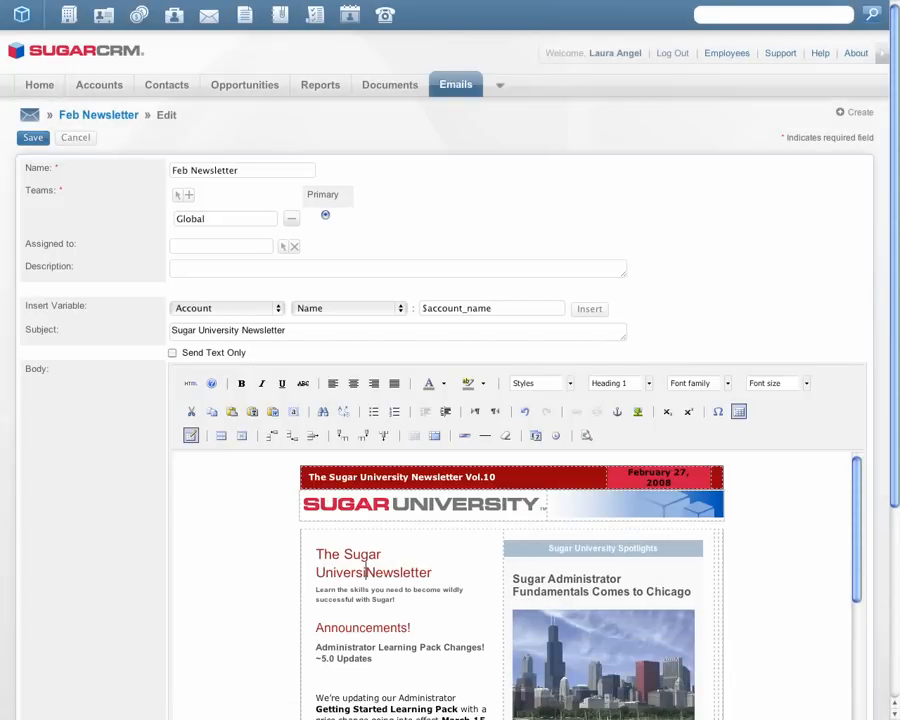
{"action": "type", "text": "ty"}
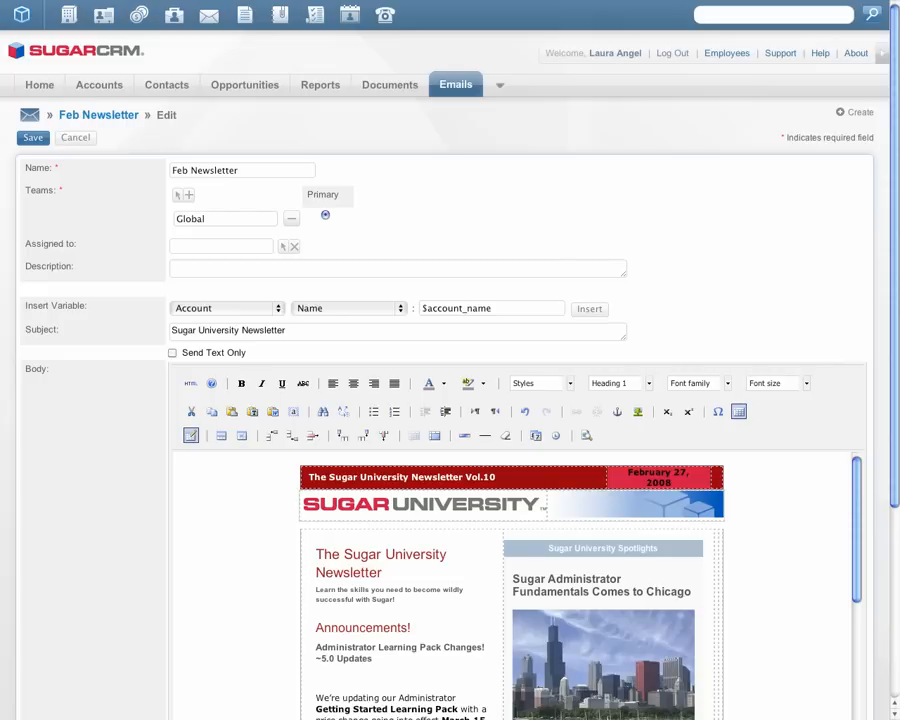
{"action": "left_click", "coordinate": [265, 532]}
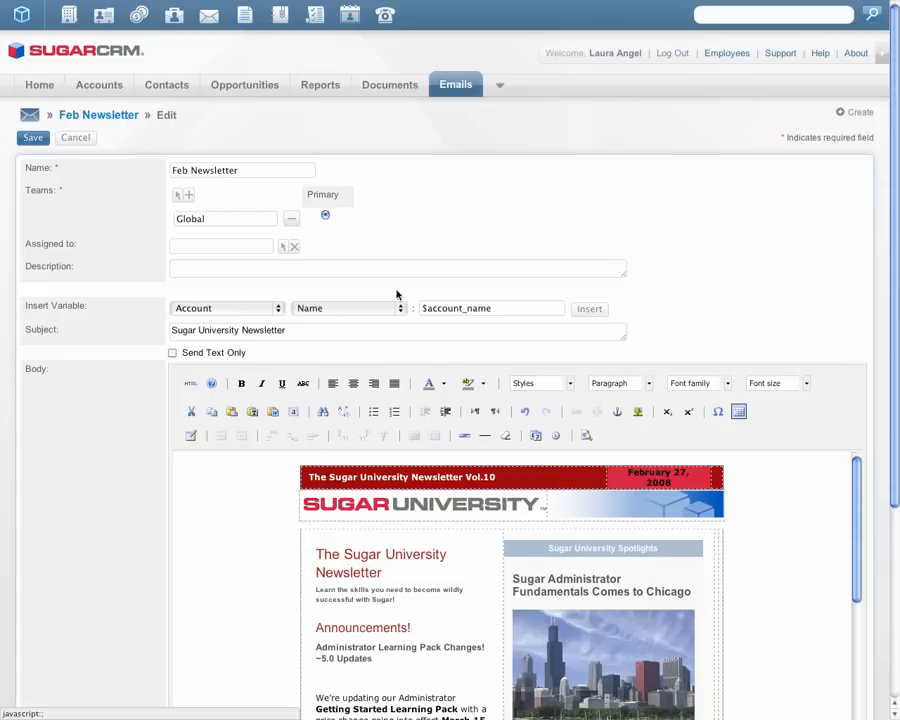
{"action": "left_click", "coordinate": [42, 138]}
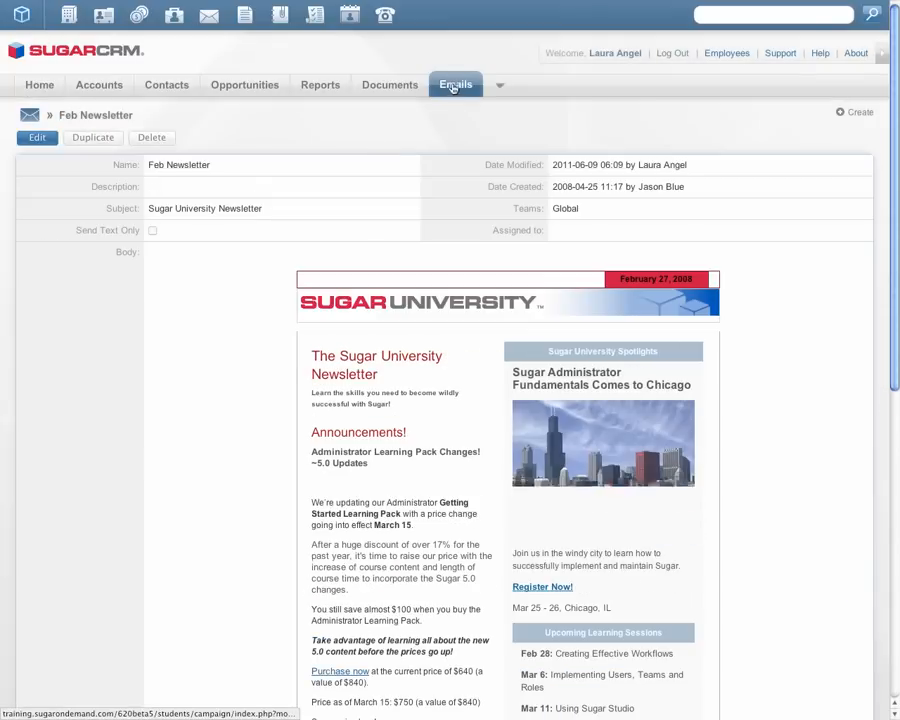
Step: Create a new email template and name it "Sugar U Summer Schedule"
{"action": "mouse_move", "coordinate": [450, 87]}
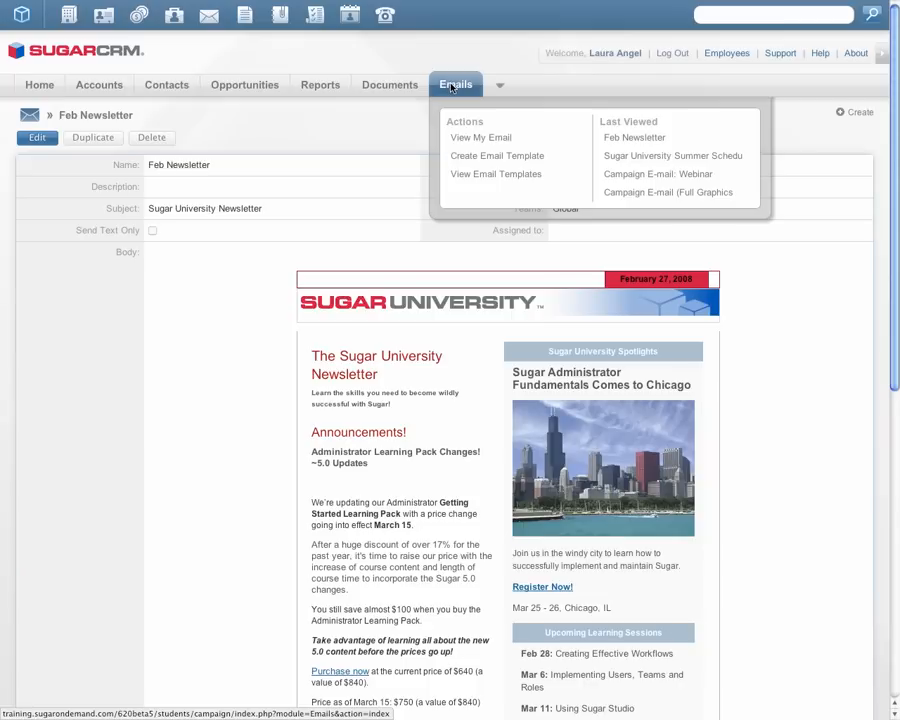
{"action": "left_click", "coordinate": [467, 157]}
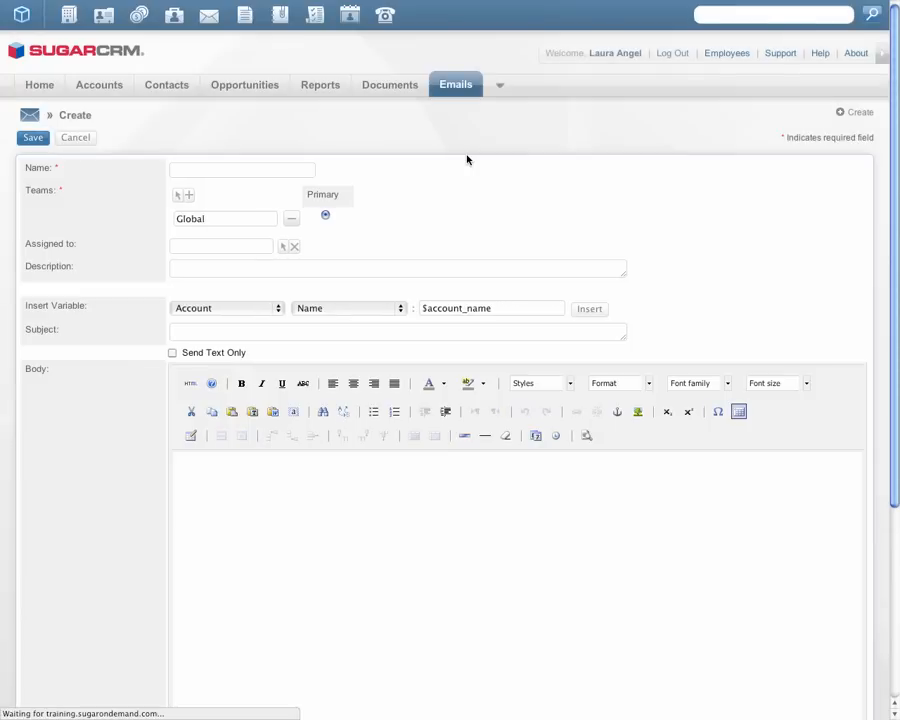
{"action": "left_click", "coordinate": [271, 171]}
{"action": "type", "text": "Sugar U Summer Schedule"}
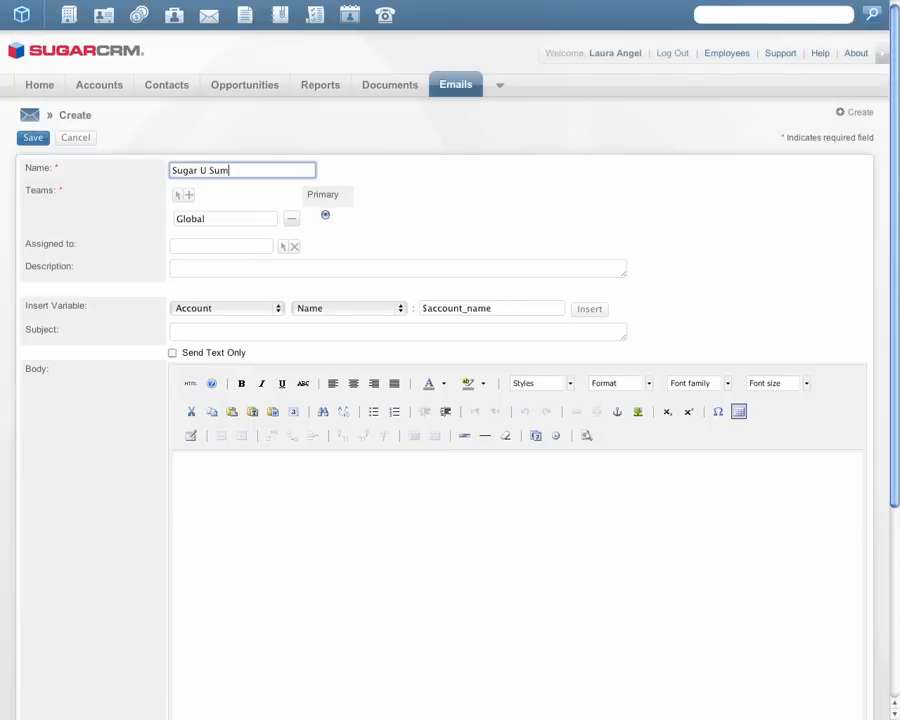
{"action": "left_click", "coordinate": [436, 196]}
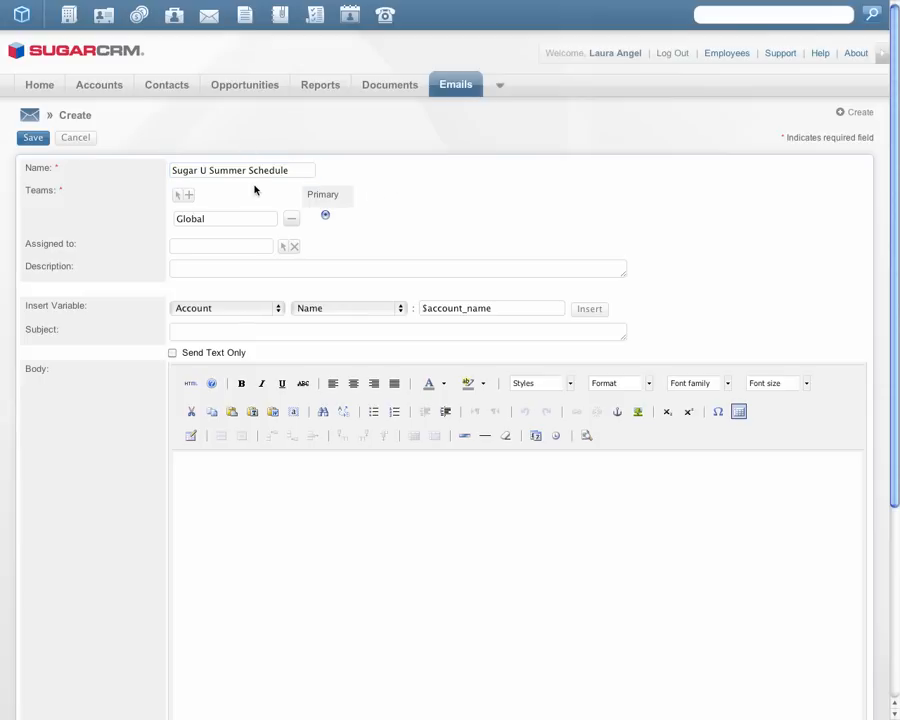
Step: Assign the new template to the logged-in user by picking the suggested name
{"action": "left_click", "coordinate": [237, 247]}
{"action": "type", "text": "lau"}
{"action": "left_click", "coordinate": [237, 264]}
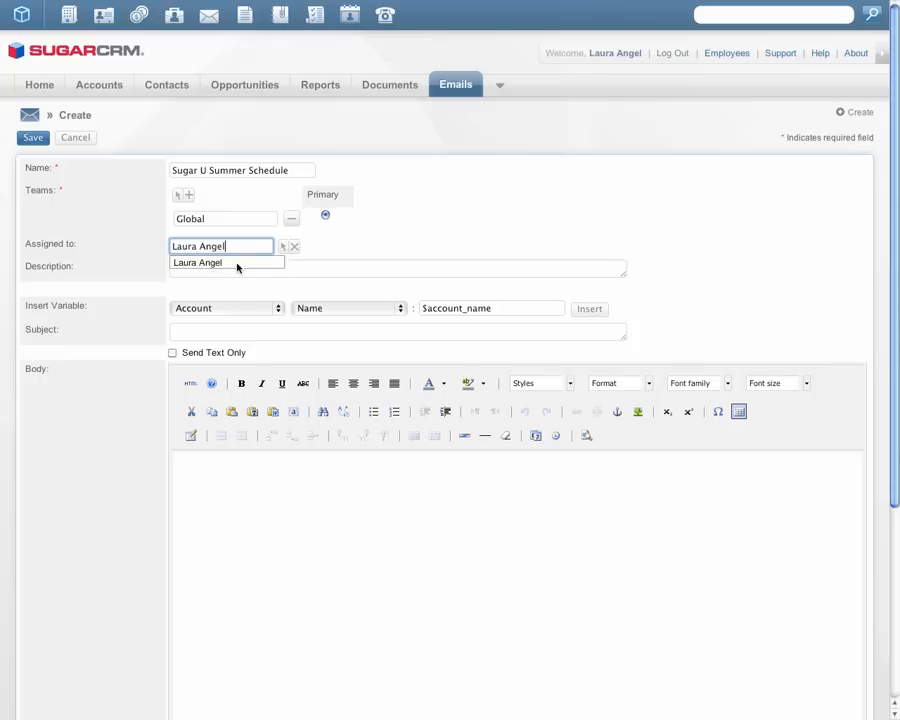
{"action": "left_click", "coordinate": [237, 272]}
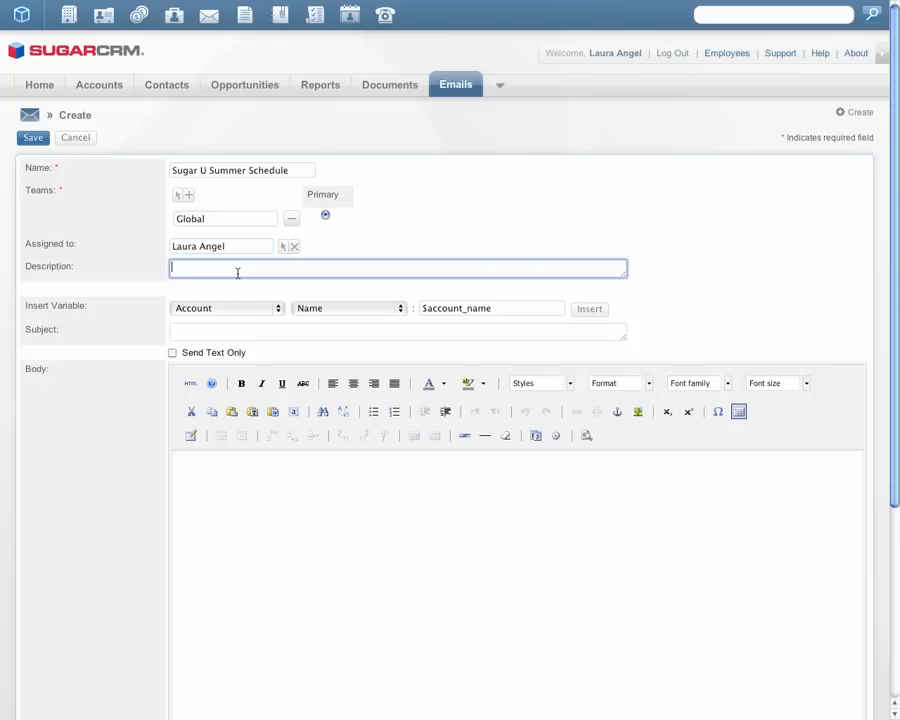
Step: Set the template's subject to "View the Sugar U Summer Schedule Now"
{"action": "left_click", "coordinate": [237, 333]}
{"action": "left_click", "coordinate": [233, 530]}
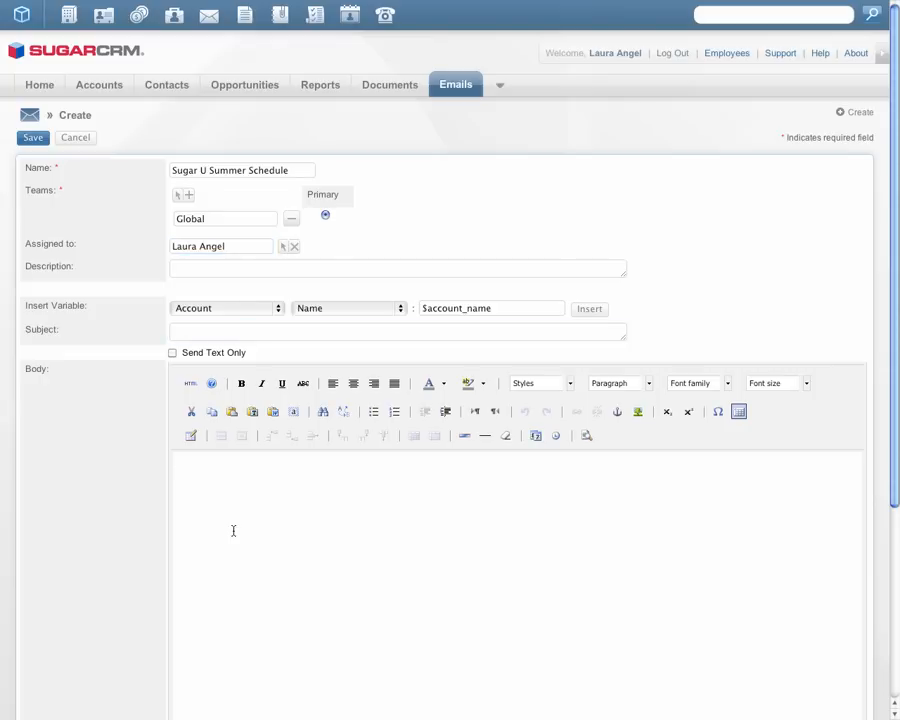
{"action": "left_click", "coordinate": [252, 335]}
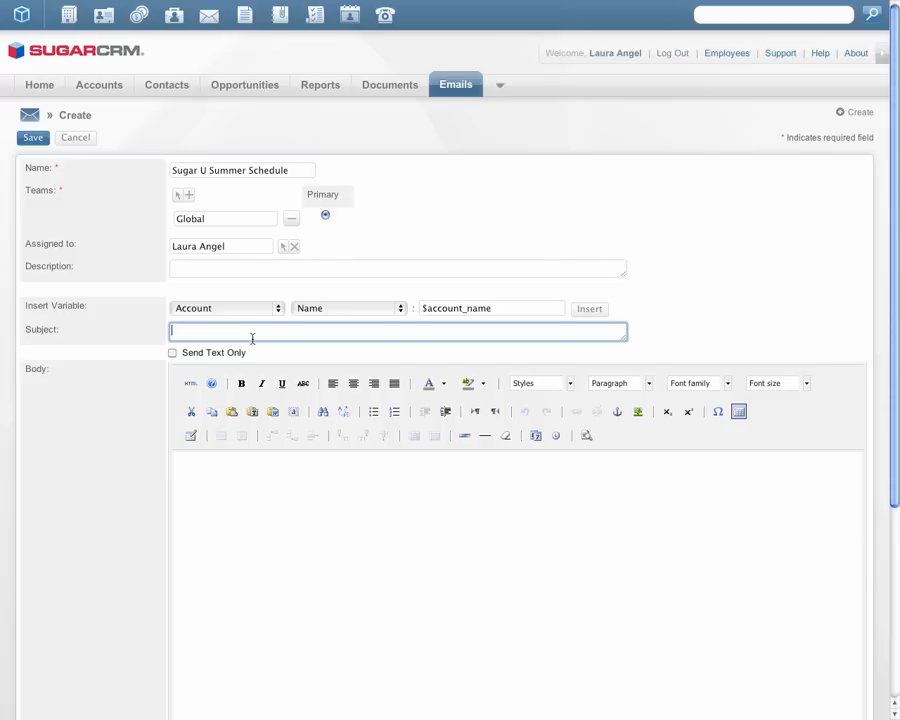
{"action": "type", "text": "View the Sugar U Summer Schedule Now"}
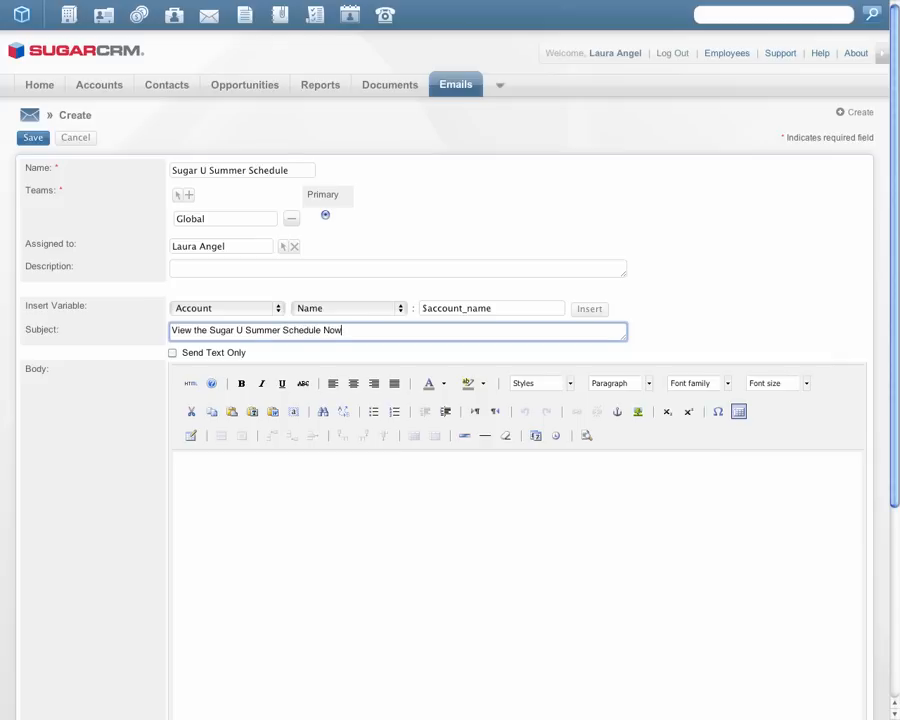
Step: View the template body in the HTML source editor and return to the visual editor without adding any code
{"action": "left_click", "coordinate": [328, 528]}
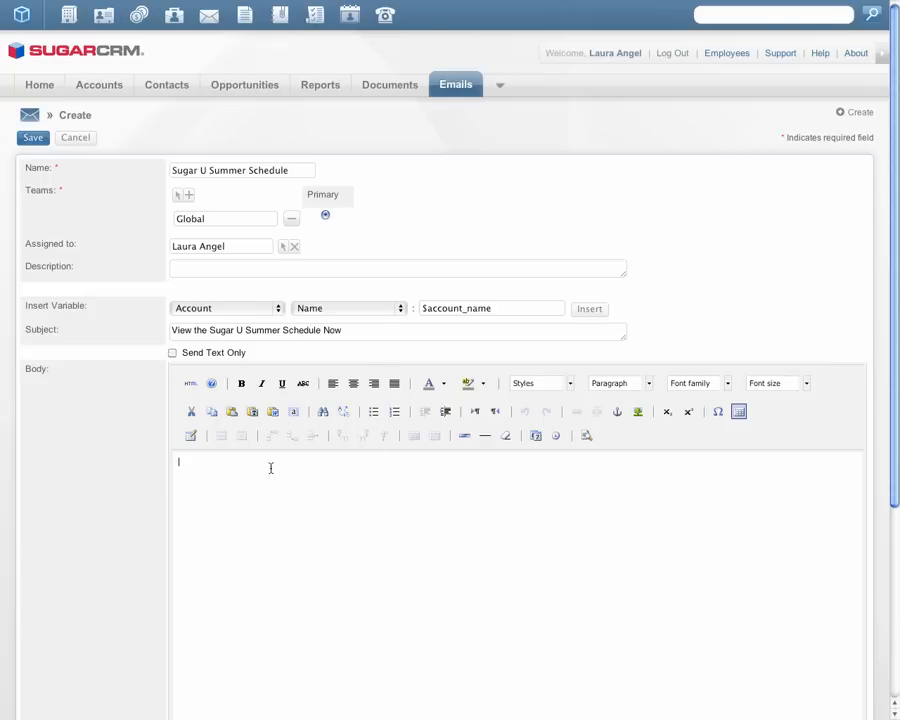
{"action": "left_click", "coordinate": [190, 385]}
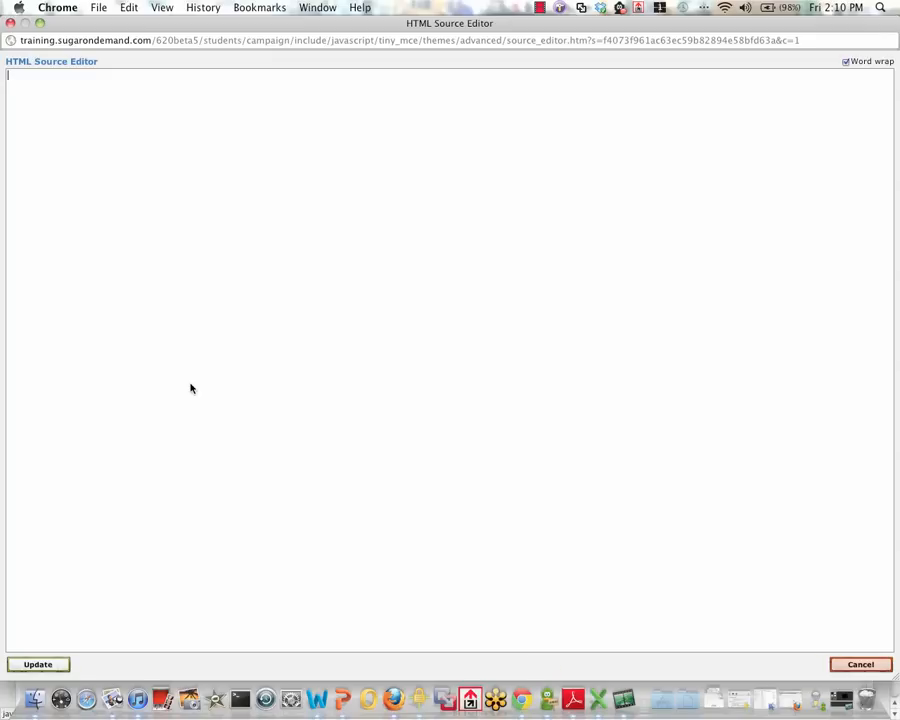
{"action": "left_click", "coordinate": [30, 666]}
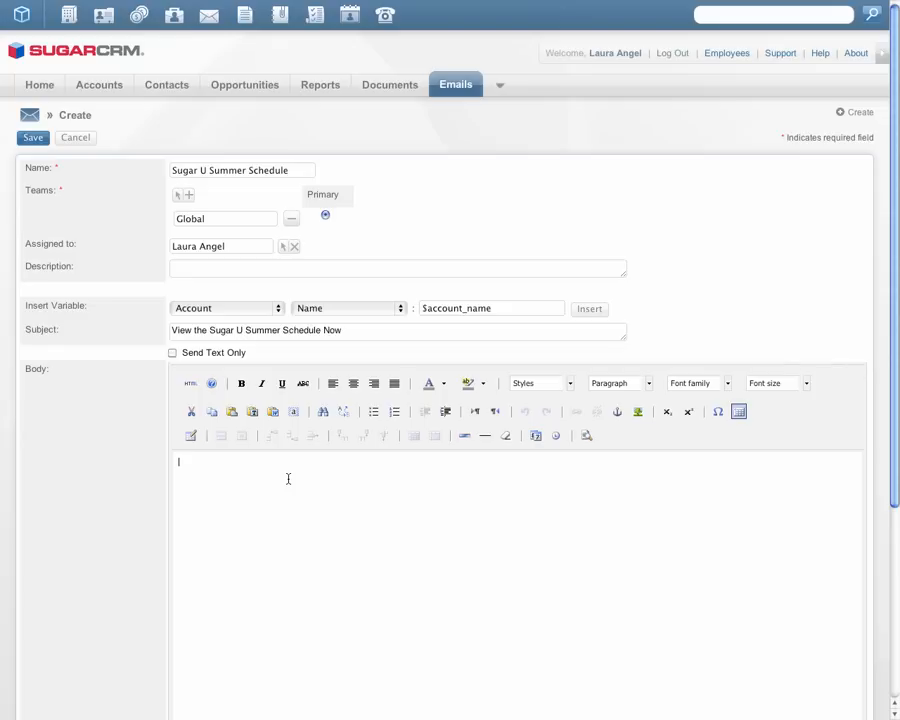
Step: Write "Please view our new schedule now!" in the template body, followed by a new line
{"action": "type", "text": "Please view our new schedule now!"}
{"action": "key", "text": "Return"}
Step: Make "view our new schedule now!" bold and change the font of "schedule now!" to a serif typeface
{"action": "left_click_drag", "start_coordinate": [305, 465], "coordinate": [205, 463]}
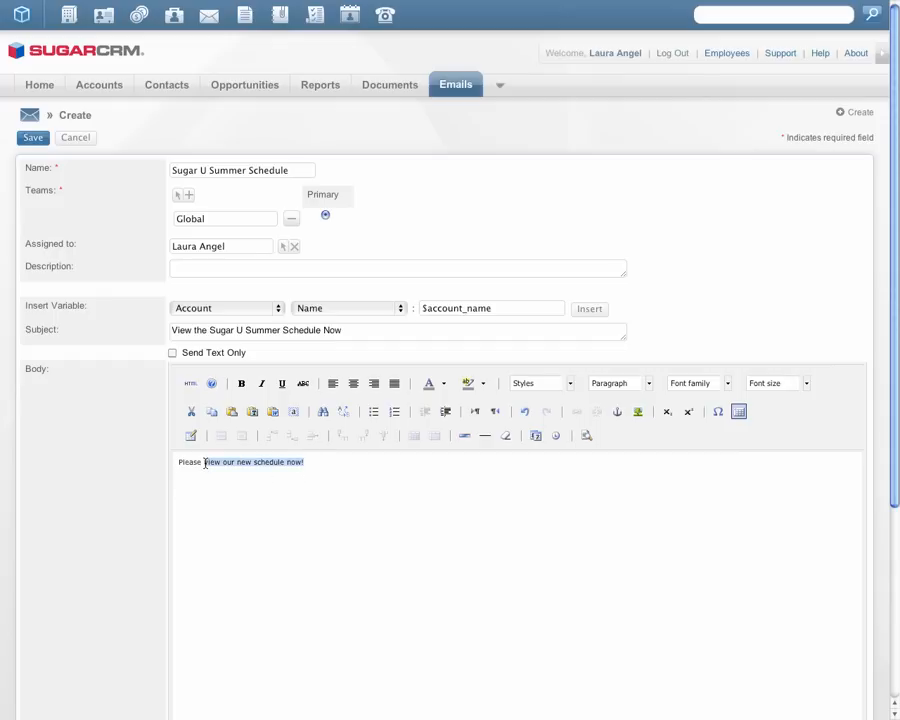
{"action": "left_click", "coordinate": [241, 383]}
{"action": "left_click", "coordinate": [353, 461]}
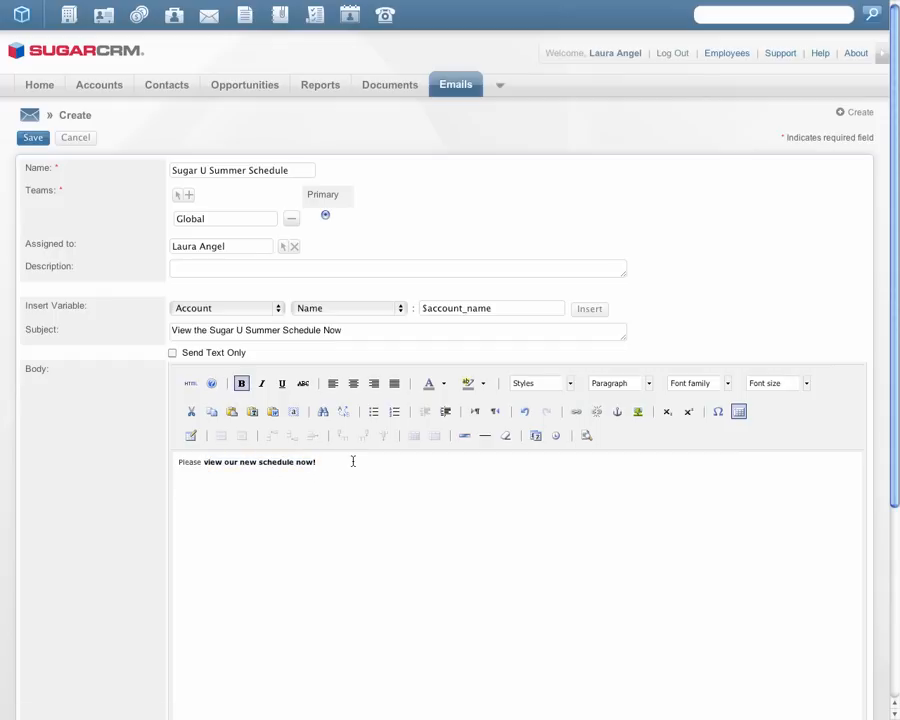
{"action": "left_click_drag", "start_coordinate": [353, 461], "coordinate": [260, 461]}
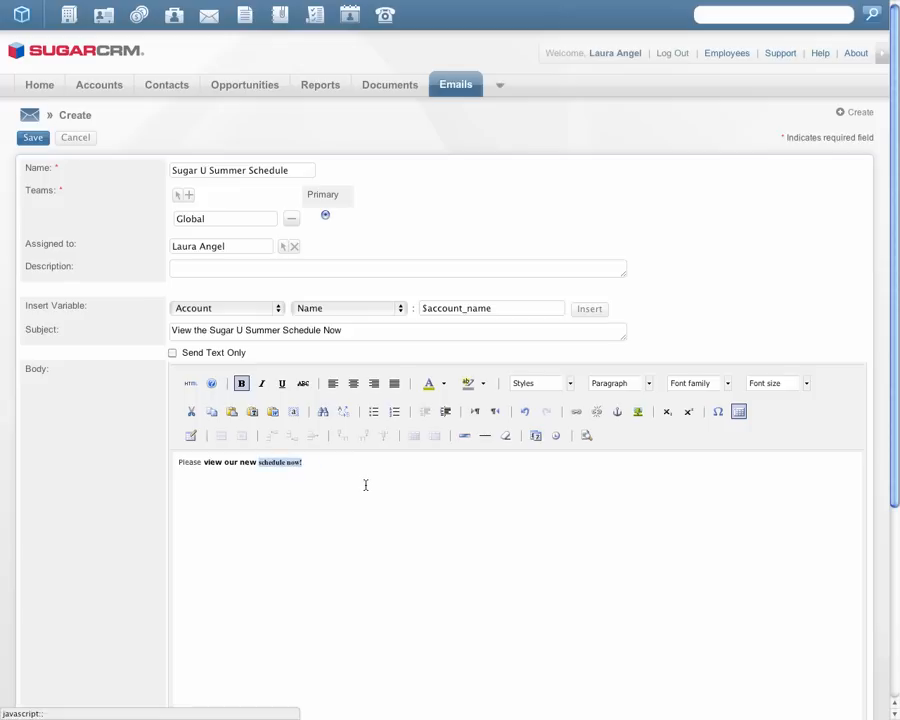
{"action": "left_click", "coordinate": [366, 485]}
Step: Find the image file windycitypng on the computer, attach it to the template and embed it in the body below the text
{"action": "left_click_drag", "start_coordinate": [892, 426], "coordinate": [878, 649]}
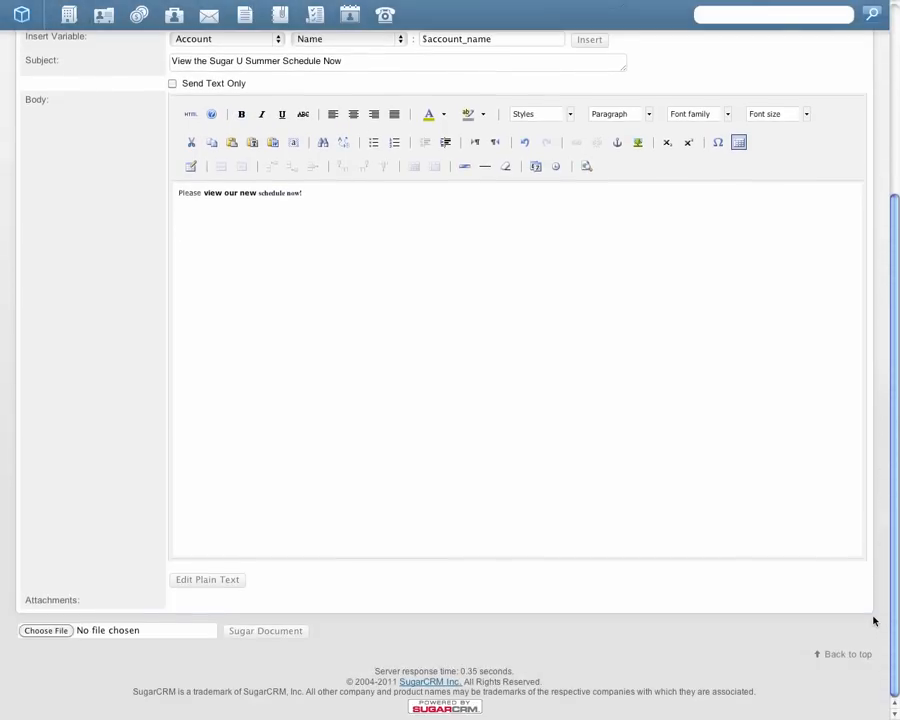
{"action": "left_click", "coordinate": [47, 631]}
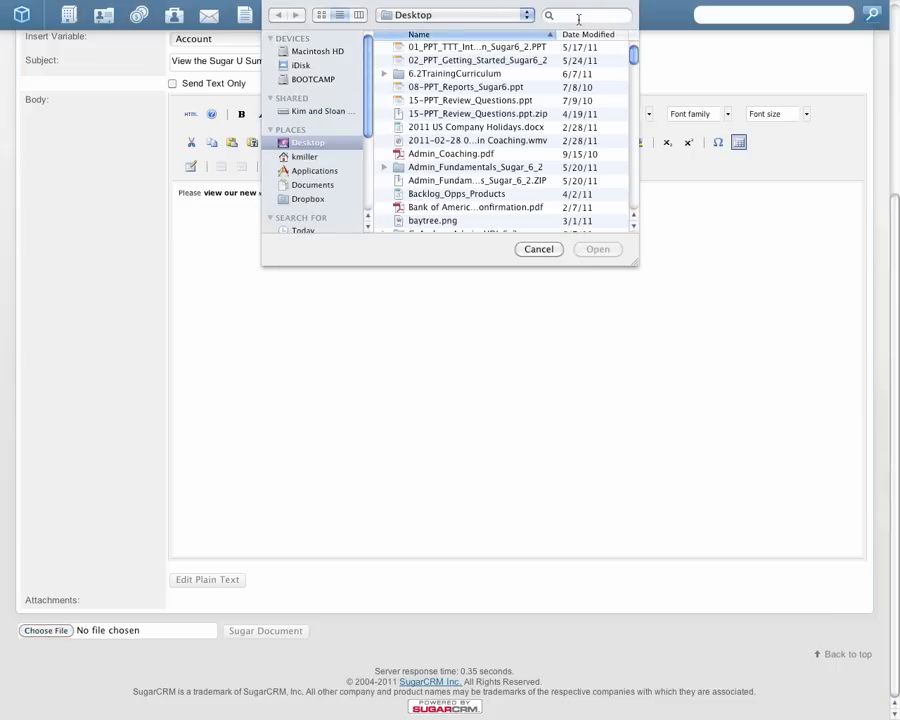
{"action": "left_click", "coordinate": [578, 16]}
{"action": "type", "text": "windycit"}
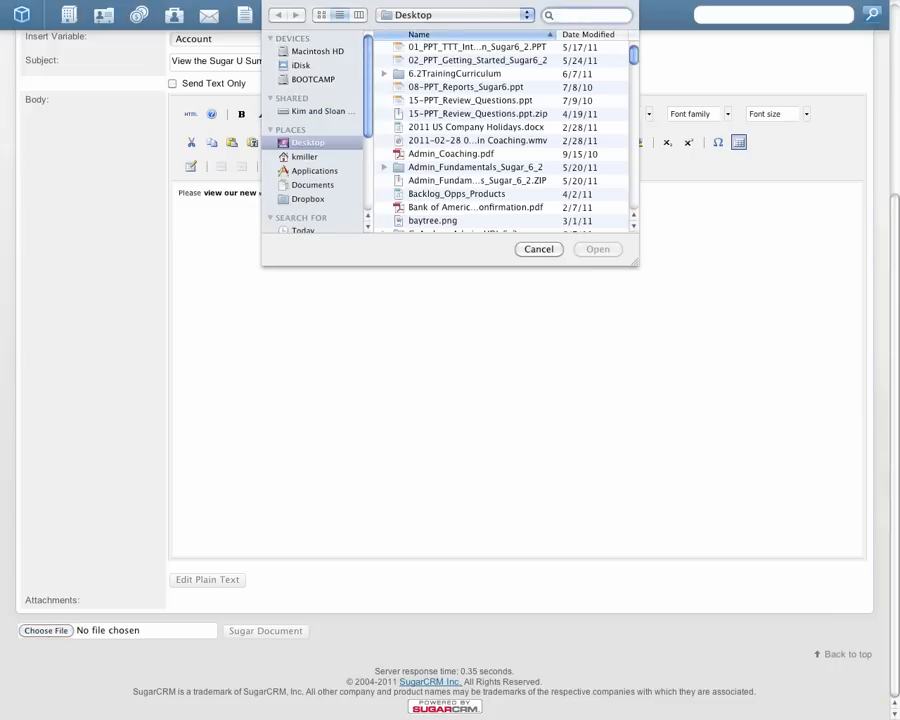
{"action": "type", "text": "y"}
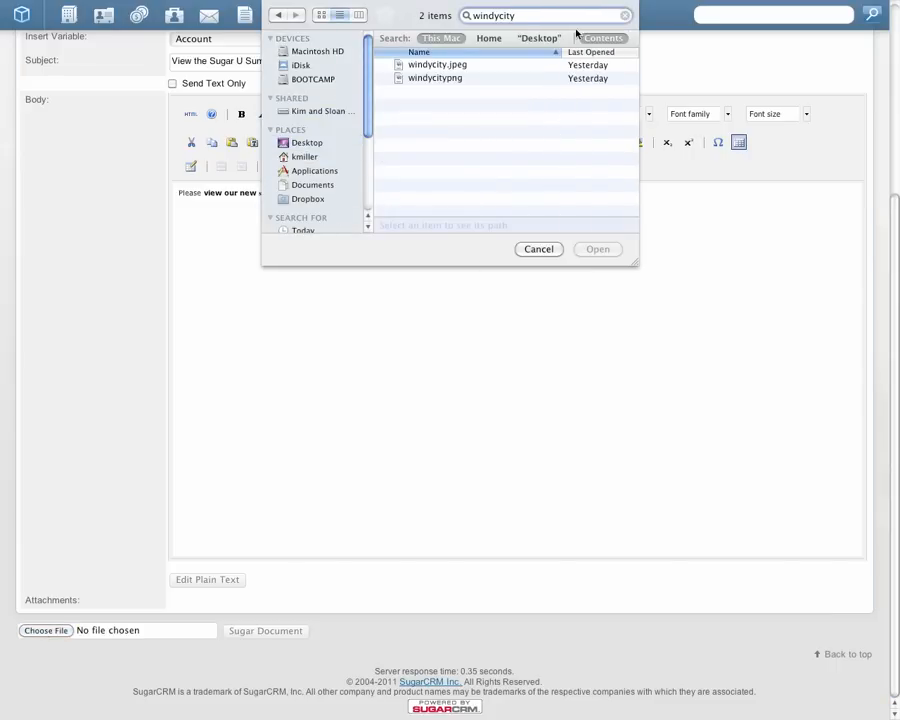
{"action": "left_click", "coordinate": [501, 79]}
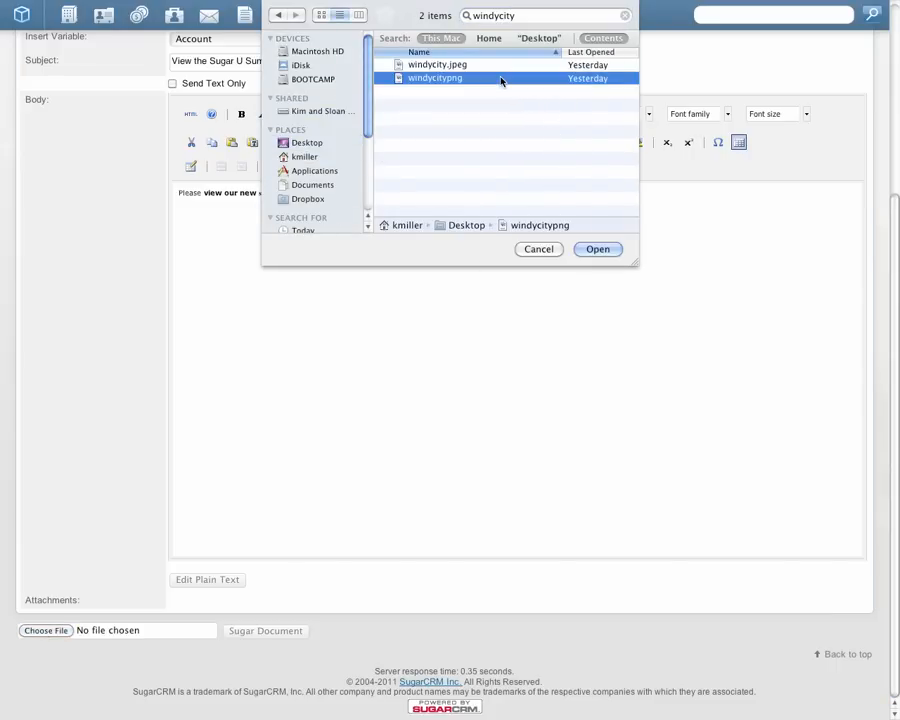
{"action": "left_click", "coordinate": [591, 250]}
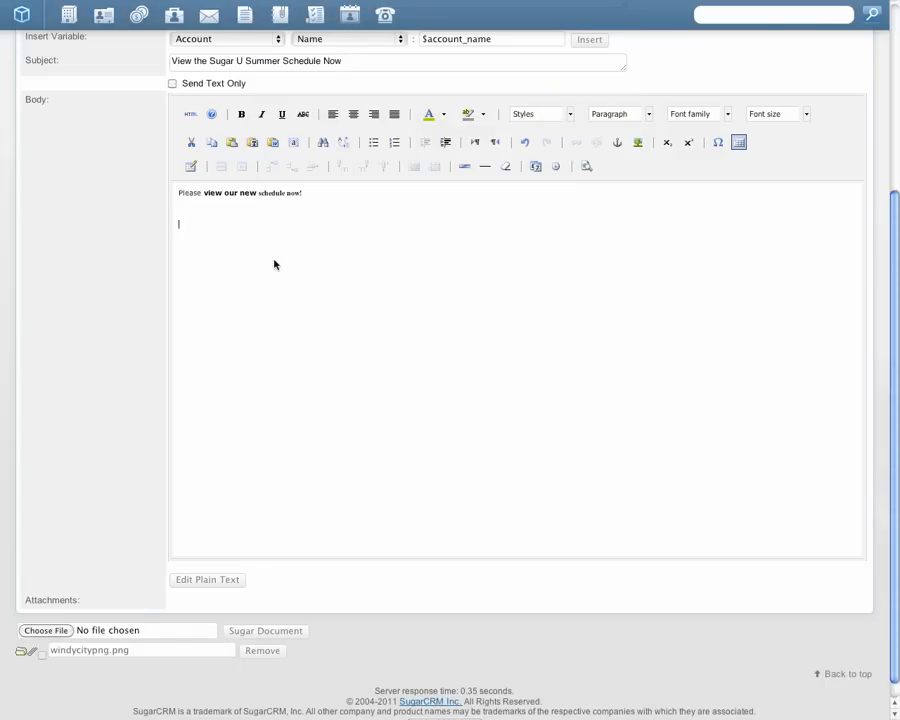
{"action": "left_click", "coordinate": [33, 652]}
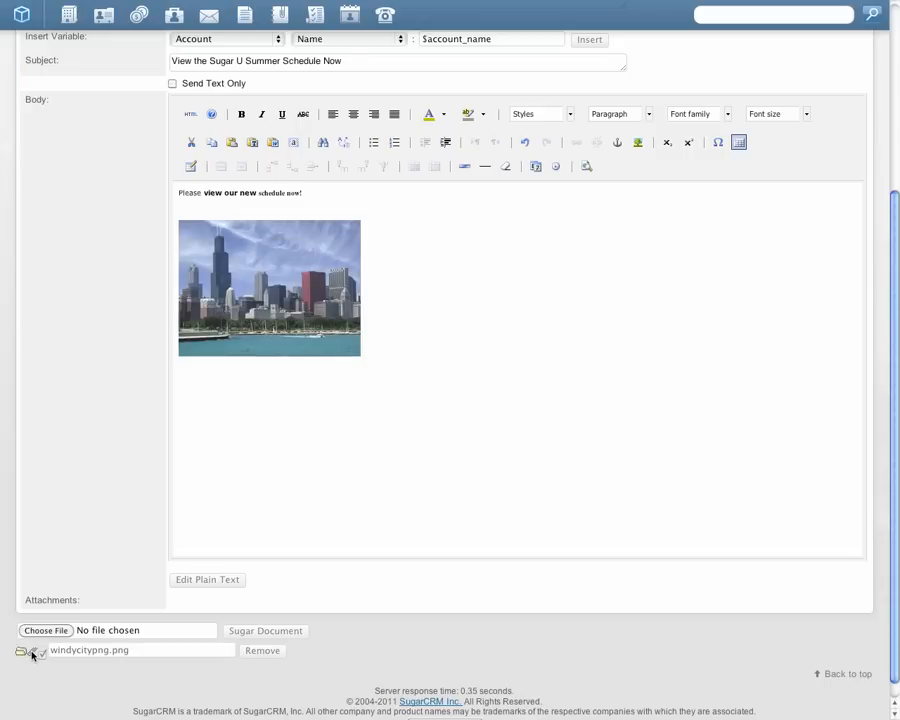
Step: Add the greeting "Dear" on its own line above the sentence in the template body
{"action": "left_click", "coordinate": [342, 190]}
{"action": "left_click_drag", "start_coordinate": [896, 270], "coordinate": [897, 186]}
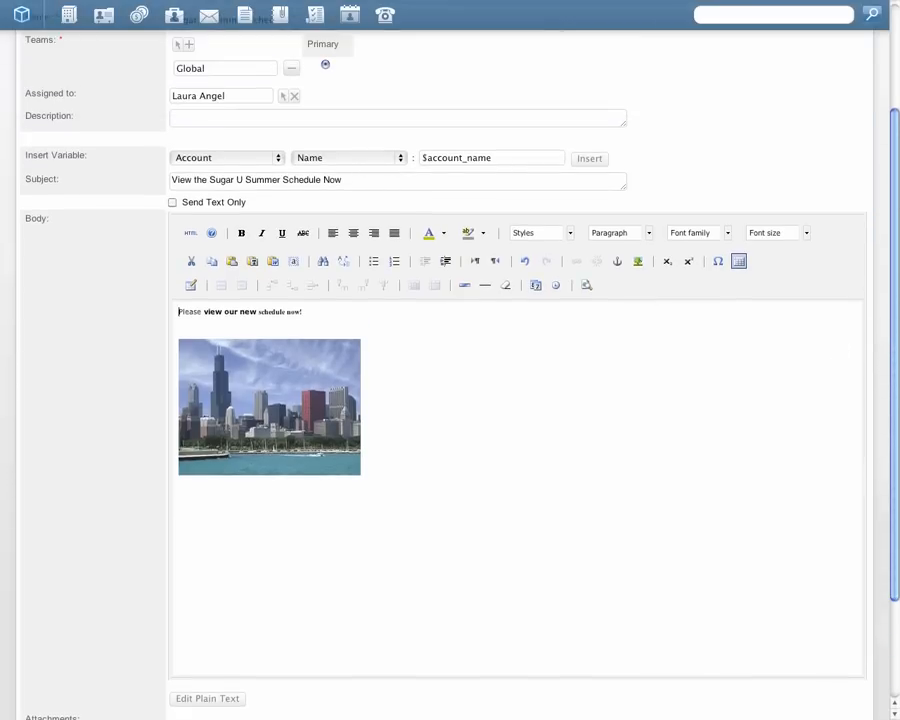
{"action": "type", "text": "Dear"}
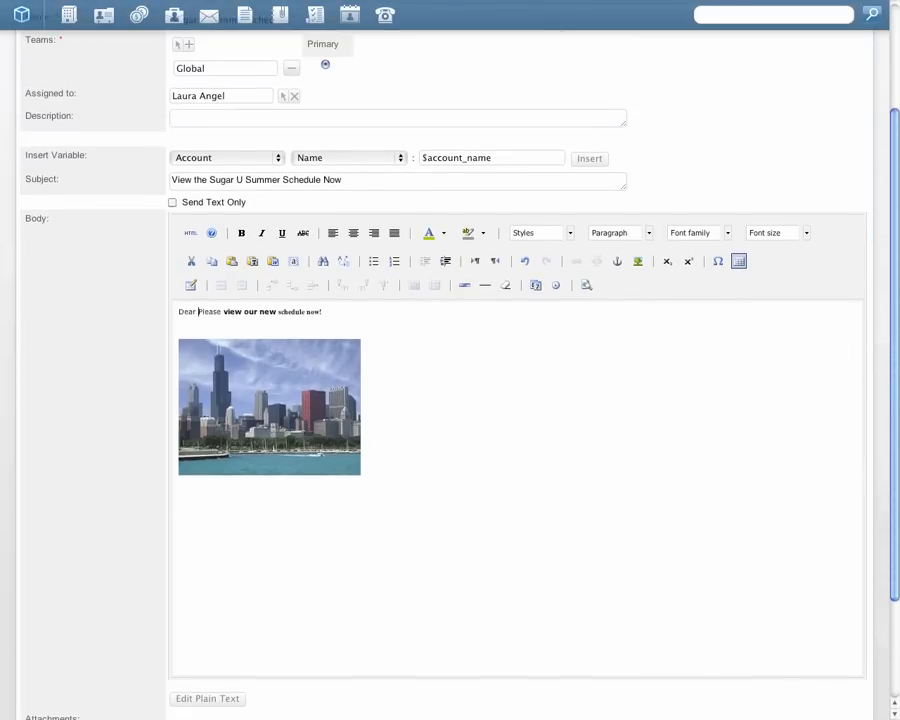
{"action": "key", "text": "Return"}
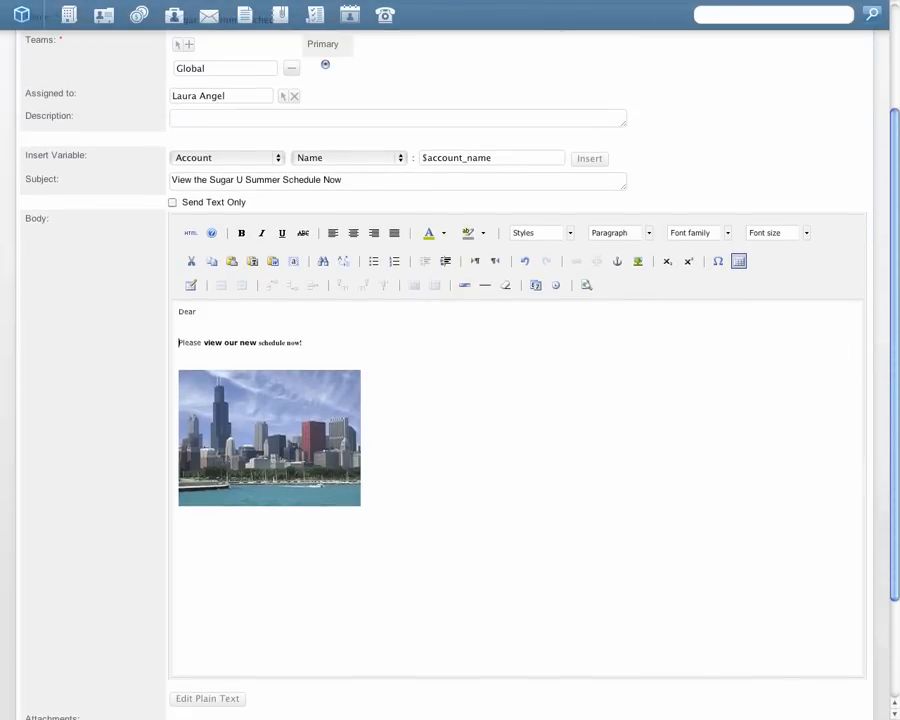
Step: Insert the Contact/Lead/Target First Name variable after "Dear" in the template body and follow it with a comma
{"action": "left_click", "coordinate": [279, 162]}
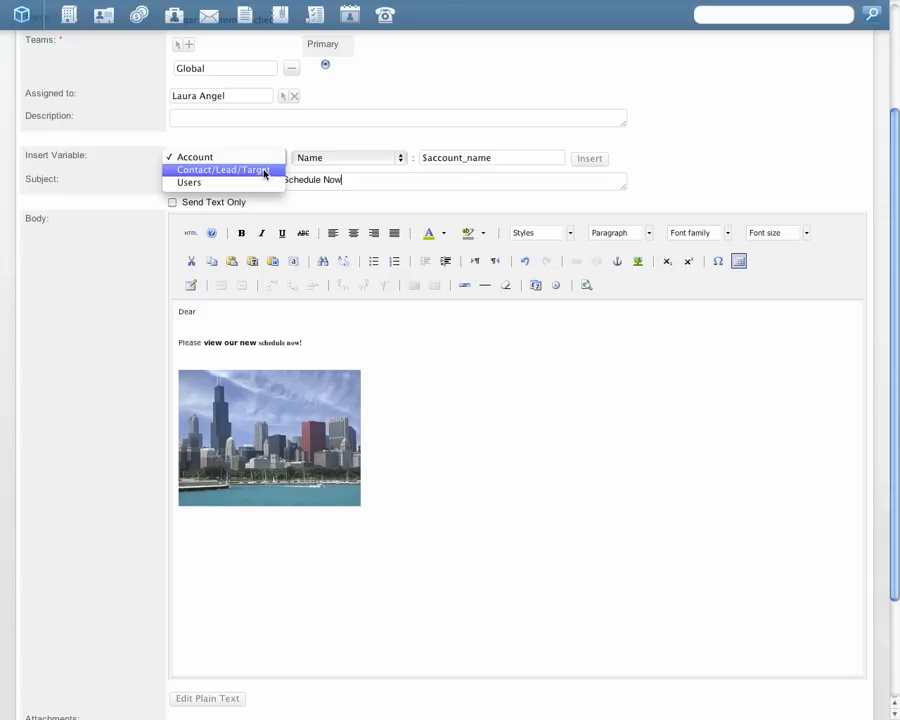
{"action": "left_click", "coordinate": [265, 174]}
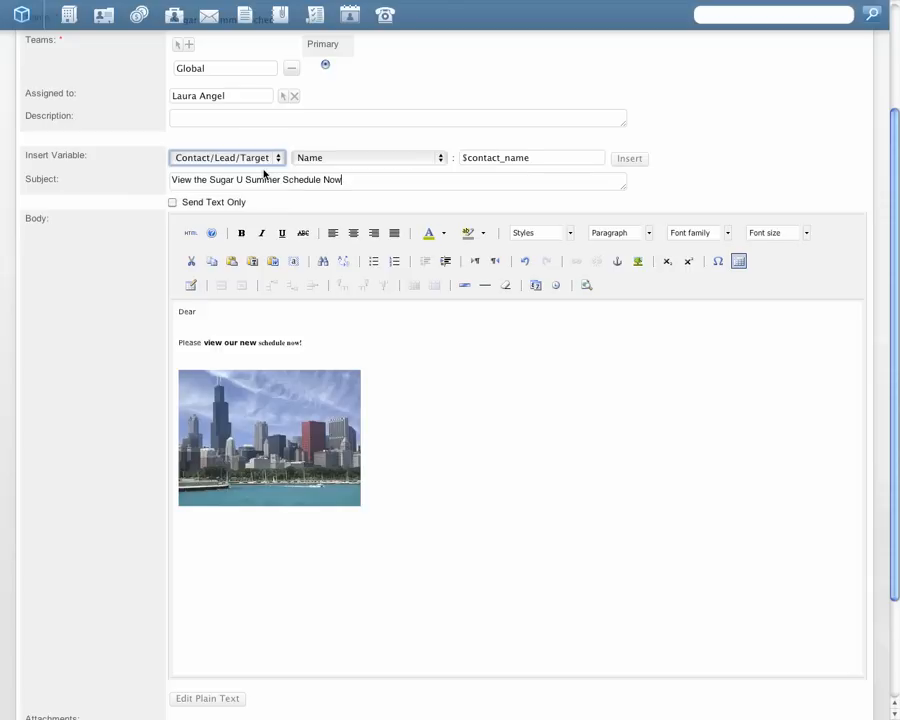
{"action": "left_click", "coordinate": [258, 310]}
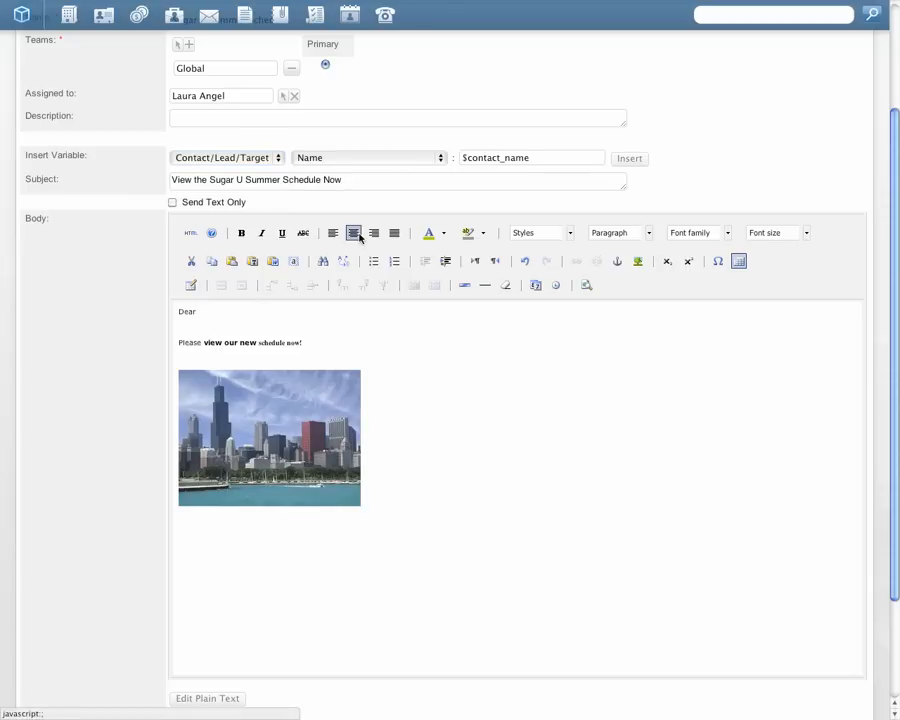
{"action": "left_click", "coordinate": [440, 158]}
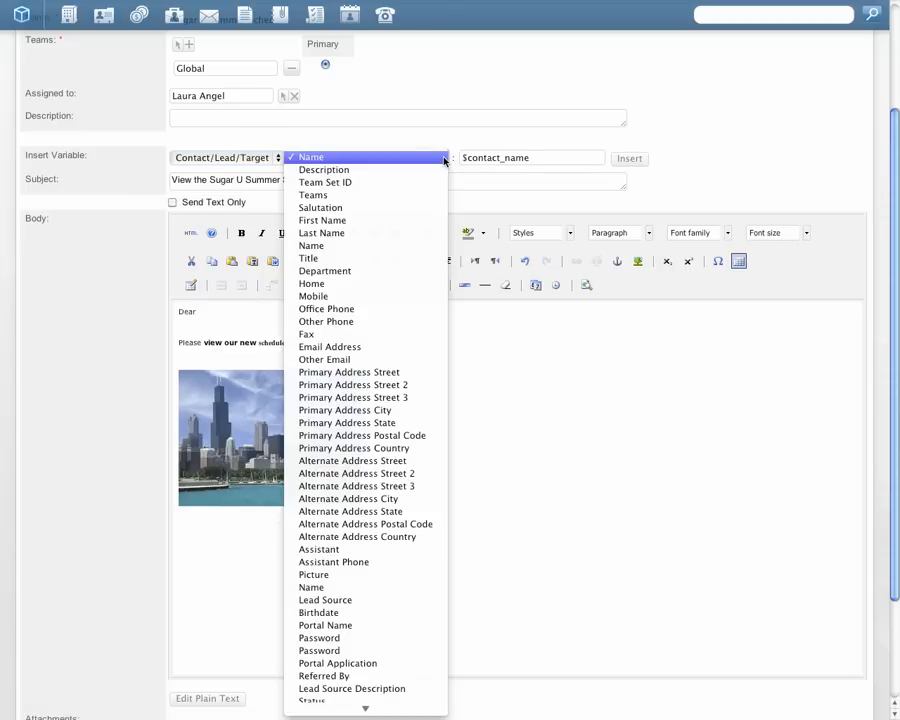
{"action": "left_click", "coordinate": [436, 157]}
{"action": "left_click", "coordinate": [440, 158]}
{"action": "left_click", "coordinate": [389, 221]}
{"action": "left_click", "coordinate": [273, 312]}
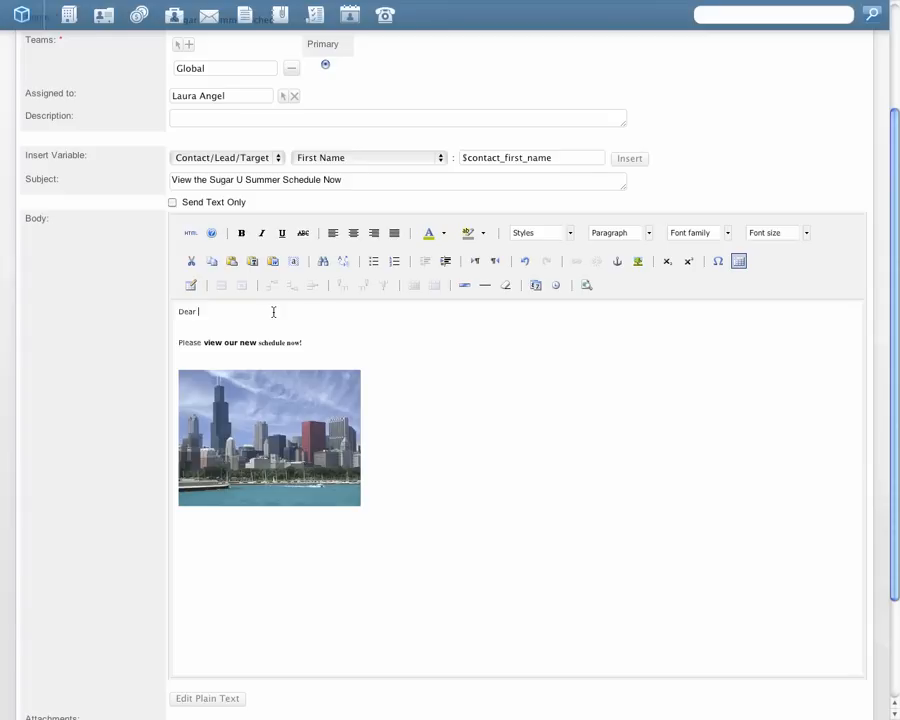
{"action": "left_click", "coordinate": [624, 162]}
{"action": "left_click", "coordinate": [333, 316]}
{"action": "type", "text": ","}
{"action": "left_click", "coordinate": [314, 341]}
{"action": "left_click", "coordinate": [281, 313]}
{"action": "left_click", "coordinate": [440, 160]}
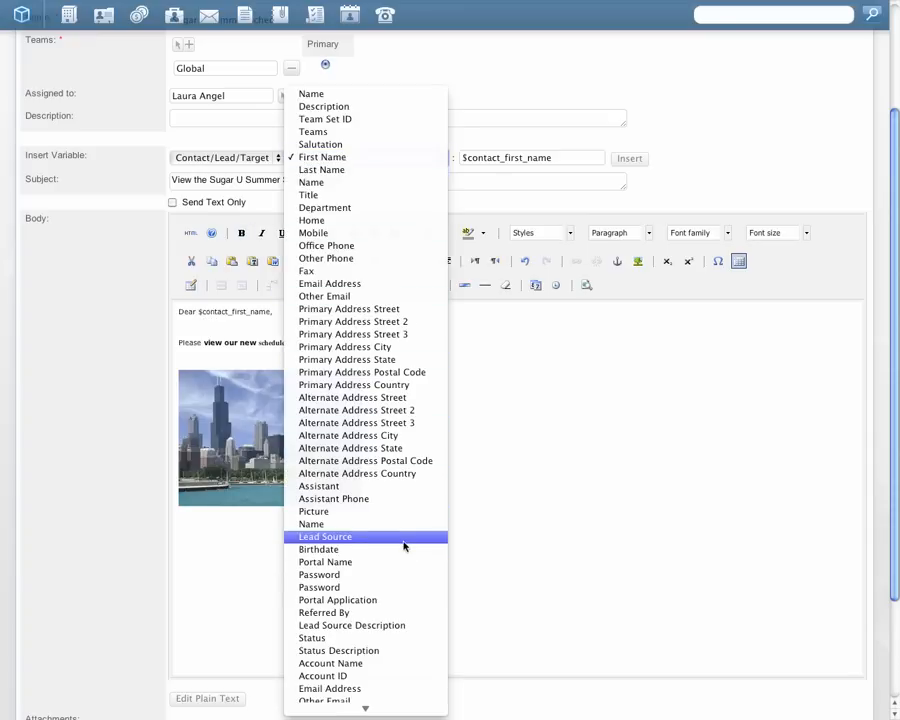
{"action": "left_click", "coordinate": [498, 113]}
Step: Leave the template form and open the Sugar U Newsletter record in the Campaigns module
{"action": "scroll", "coordinate": [498, 113], "scroll_direction": "up", "scroll_amount": 3}
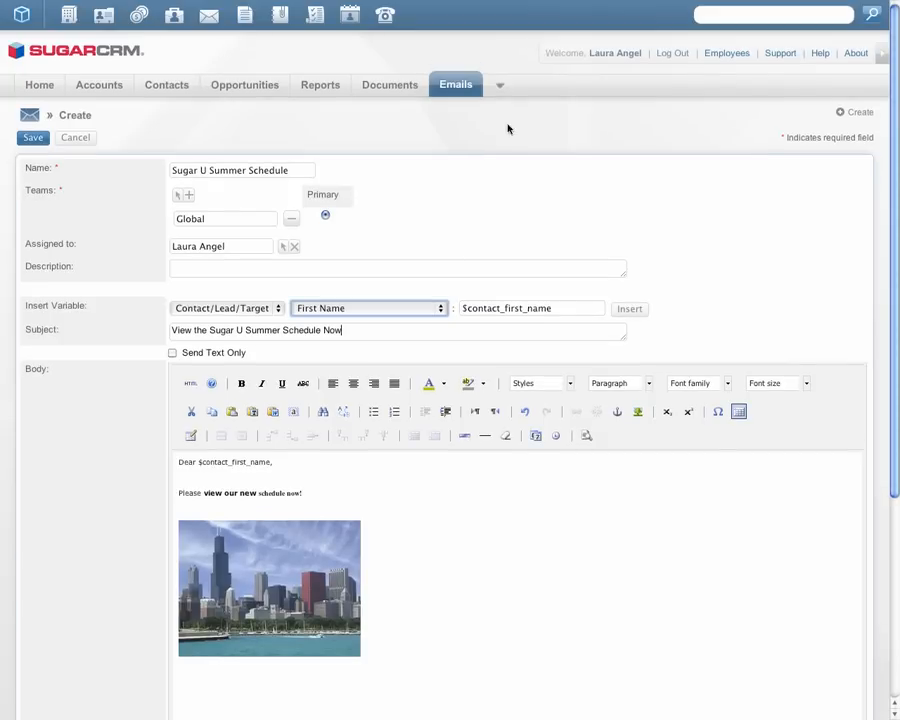
{"action": "left_click", "coordinate": [499, 84]}
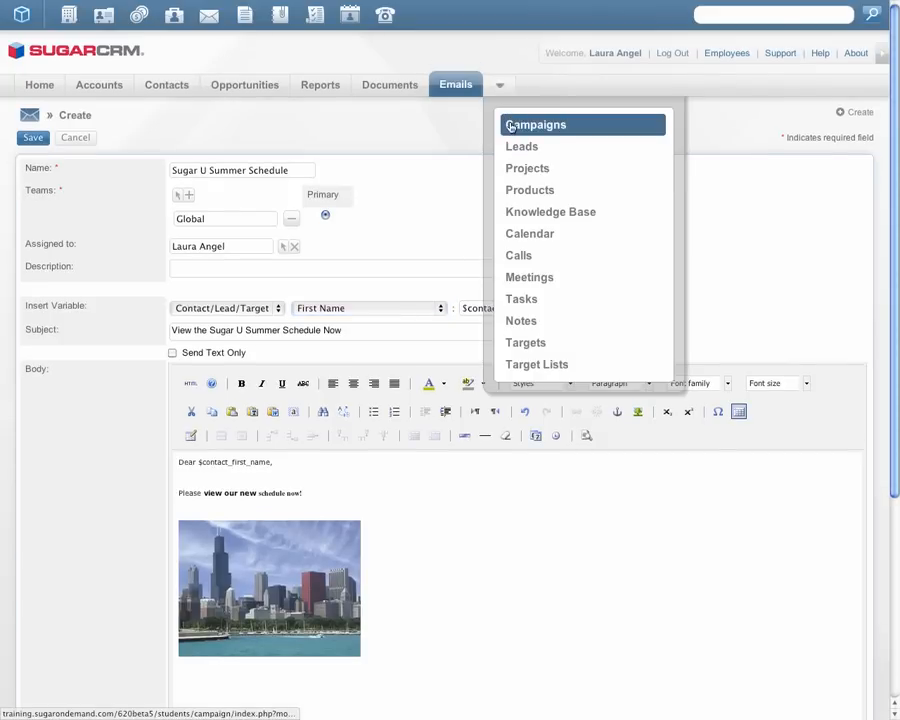
{"action": "left_click", "coordinate": [510, 125]}
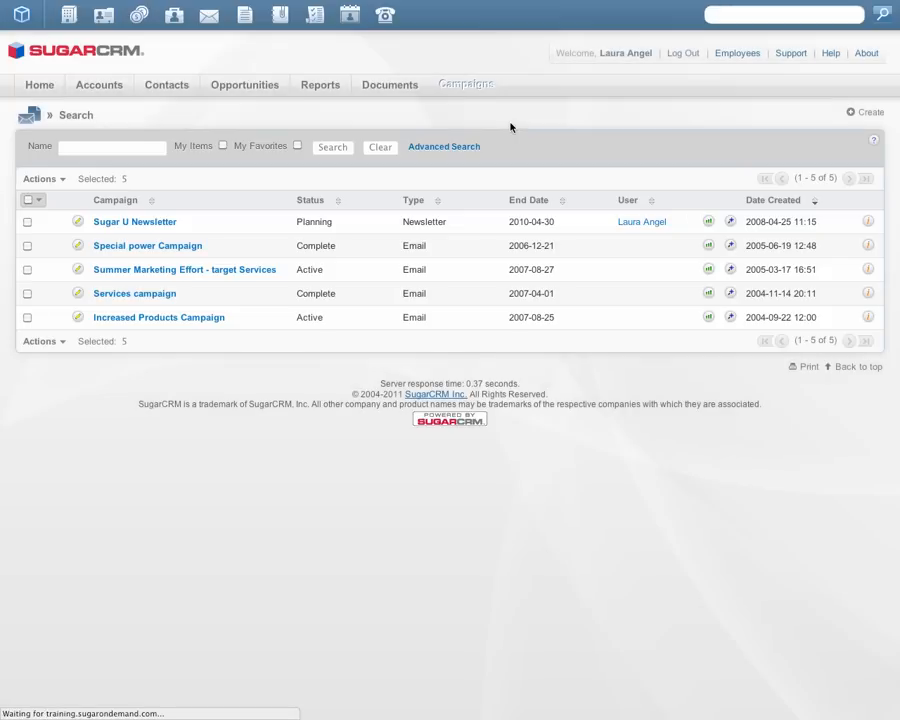
{"action": "left_click", "coordinate": [158, 223]}
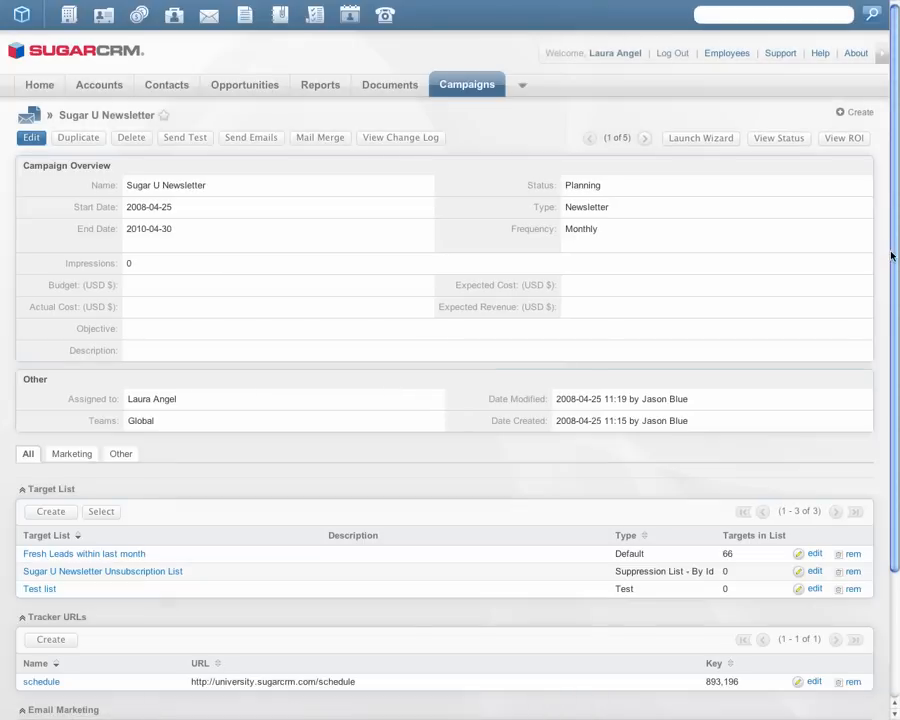
Step: Create and save a tracker URL named "Unsubscribe" for the campaign, set as an opt-out link
{"action": "left_click_drag", "start_coordinate": [893, 257], "coordinate": [893, 280]}
{"action": "left_click_drag", "start_coordinate": [893, 305], "coordinate": [894, 374]}
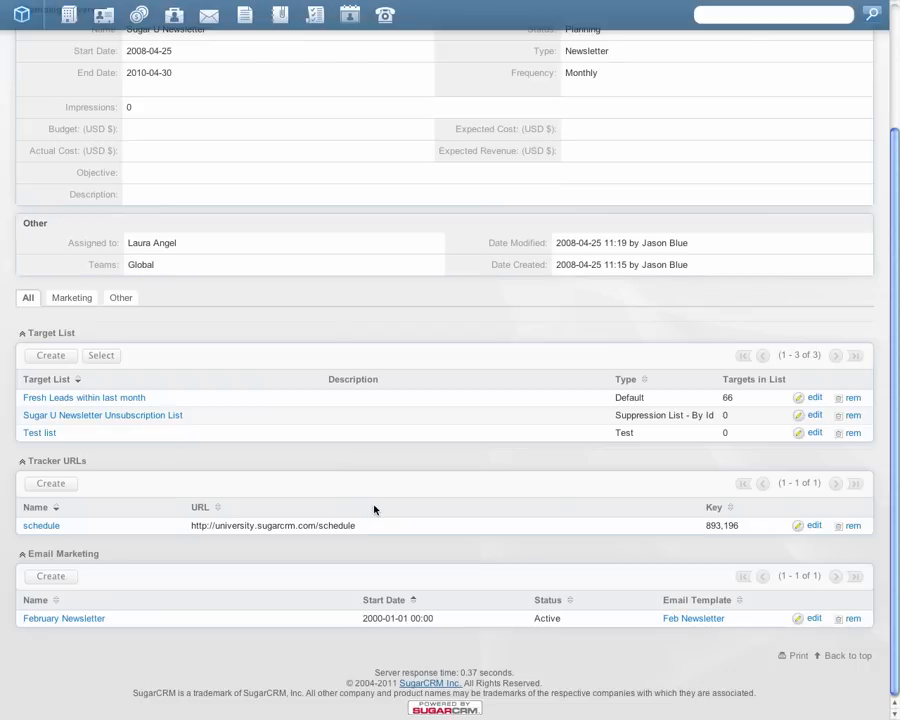
{"action": "left_click", "coordinate": [51, 484]}
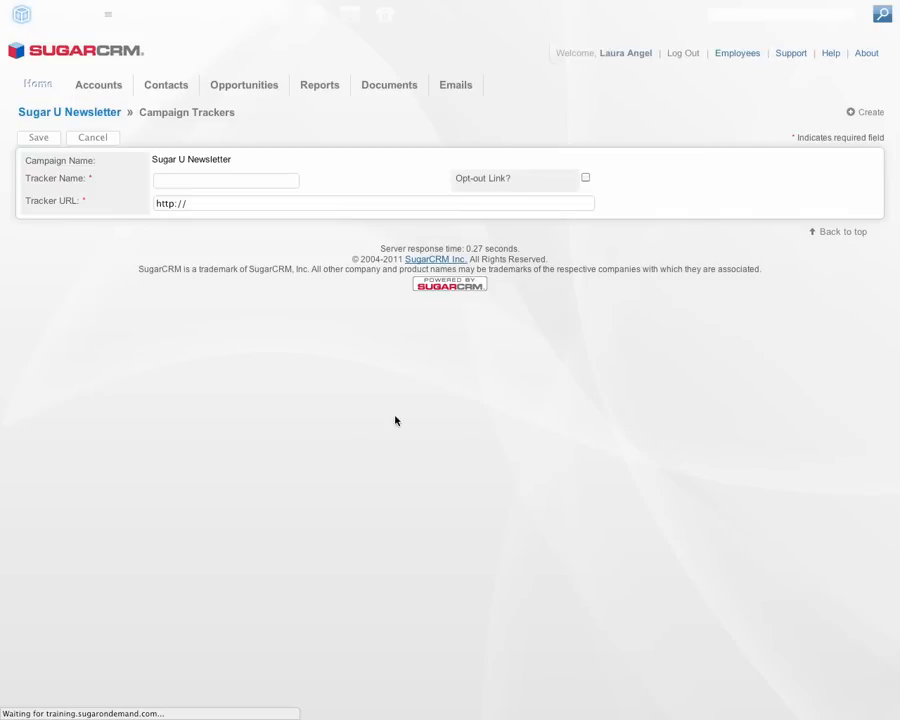
{"action": "left_click", "coordinate": [244, 179]}
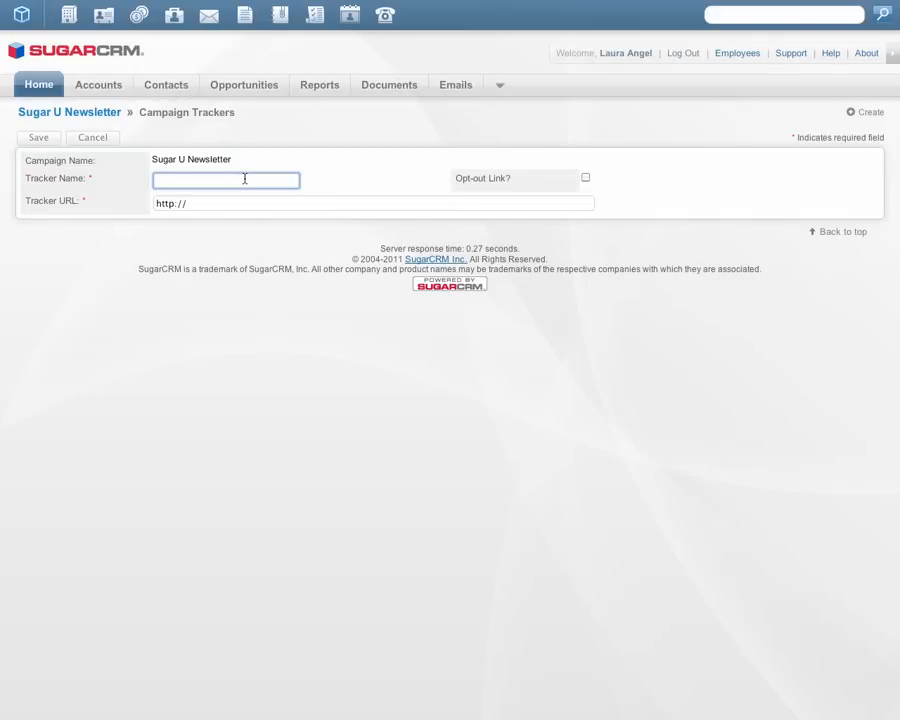
{"action": "type", "text": "Unsubscribe"}
{"action": "left_click", "coordinate": [586, 178]}
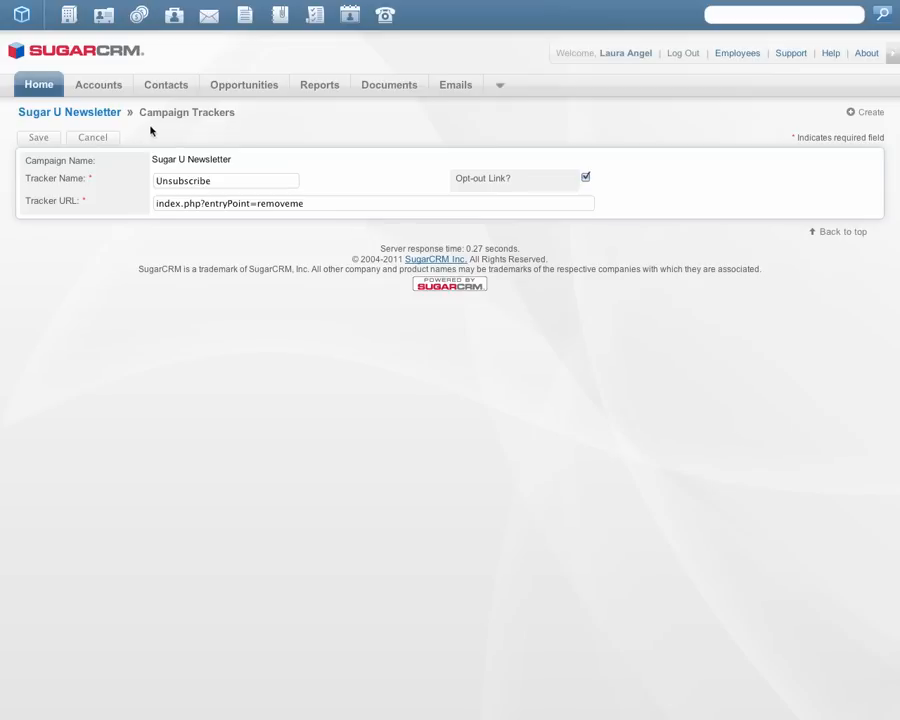
{"action": "left_click", "coordinate": [32, 140]}
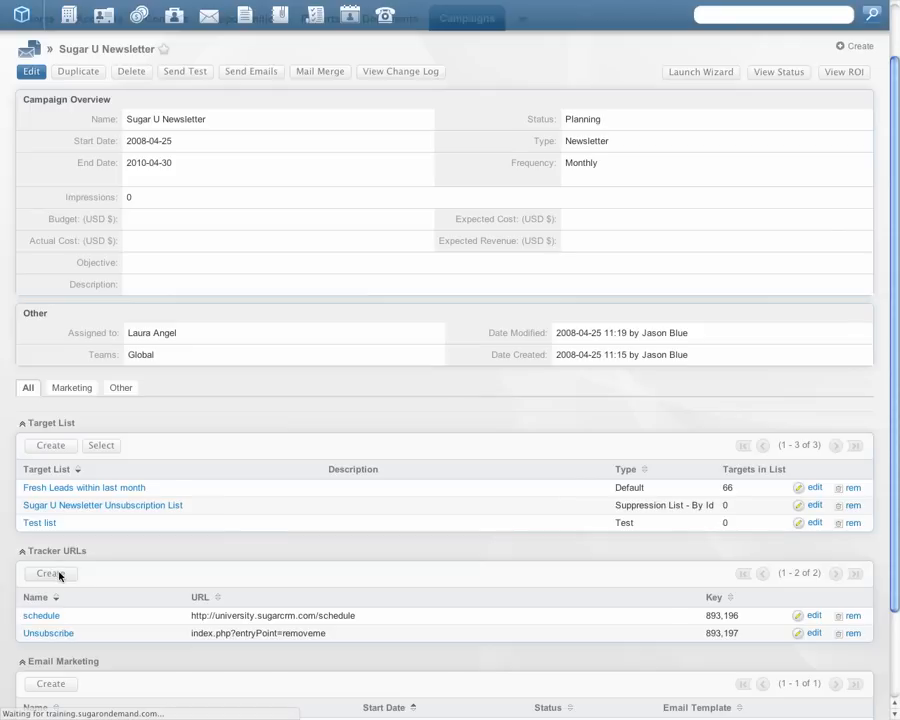
{"action": "left_click", "coordinate": [58, 574]}
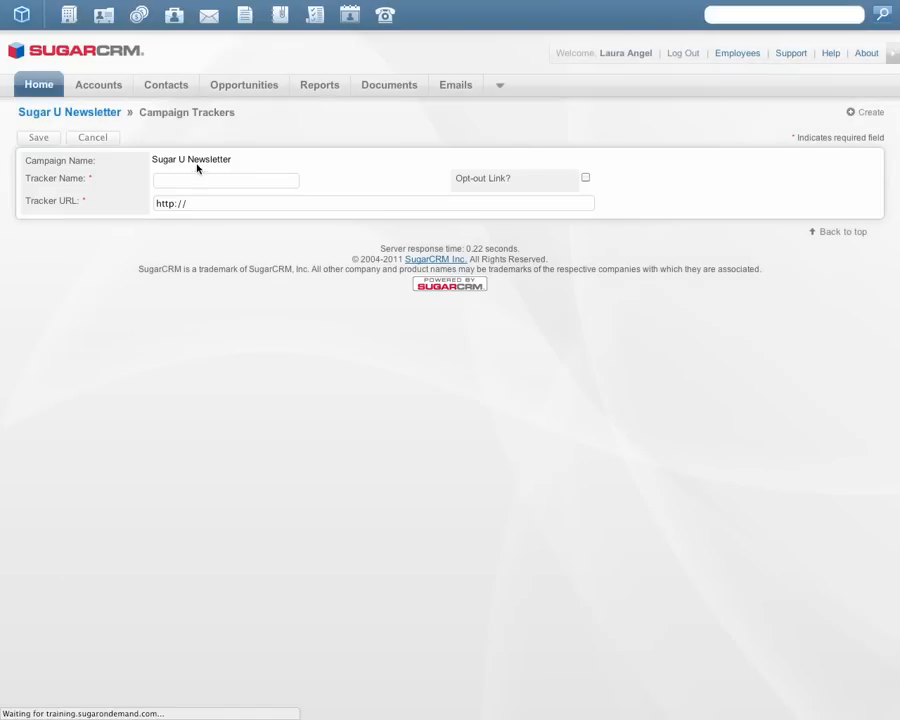
{"action": "left_click", "coordinate": [195, 181]}
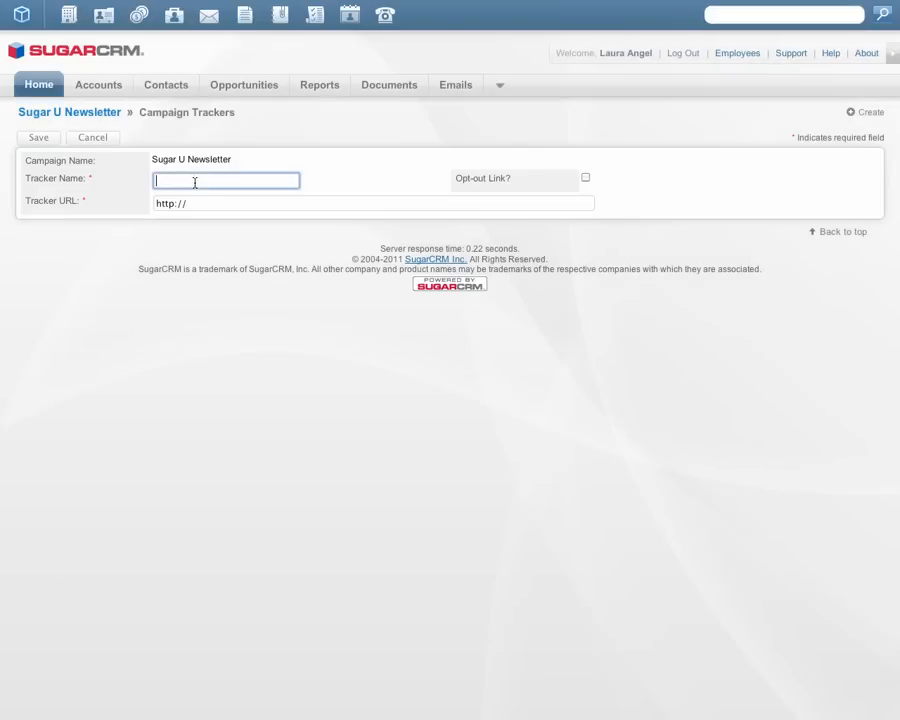
{"action": "type", "text": "Register Now"}
{"action": "left_click", "coordinate": [230, 204]}
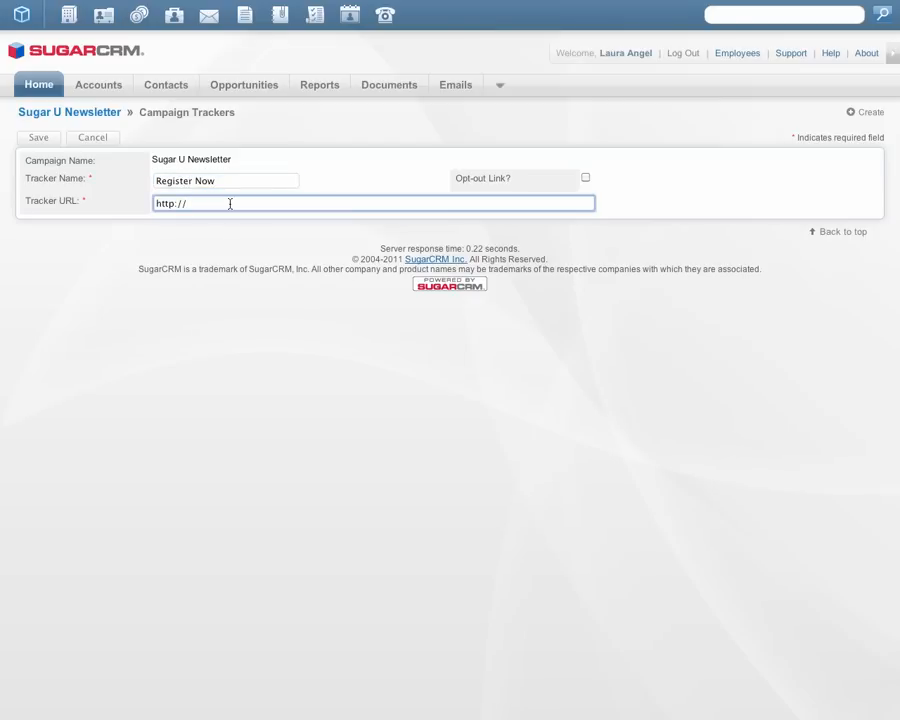
{"action": "type", "text": "www.sugarcrm.com/university"}
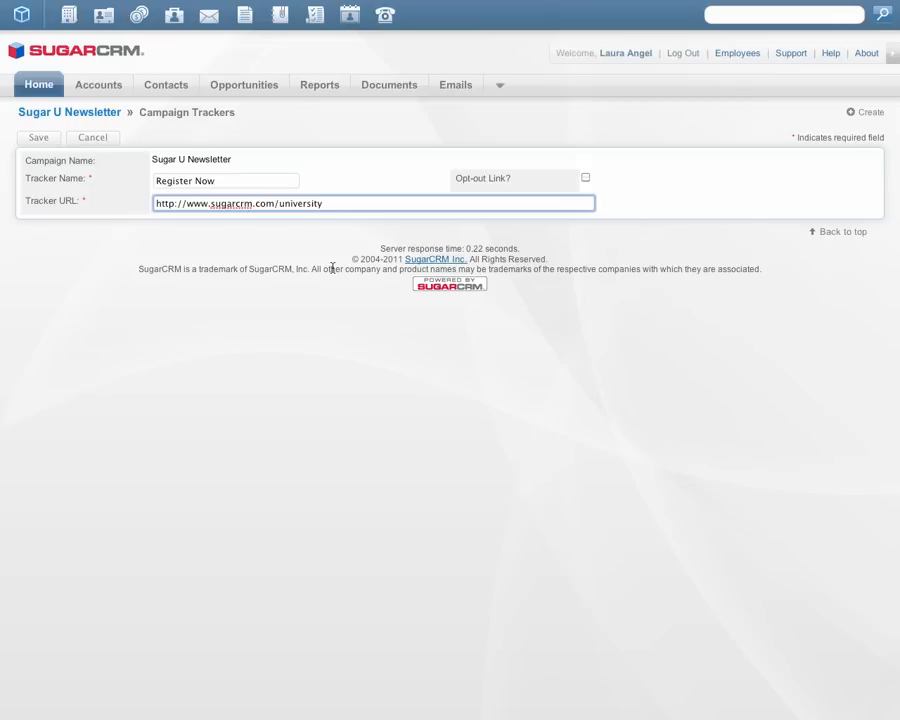
{"action": "left_click", "coordinate": [39, 138]}
Step: Edit the campaign's February Newsletter email marketing record and open its Feb Newsletter email template for editing
{"action": "left_click_drag", "start_coordinate": [893, 287], "coordinate": [890, 428]}
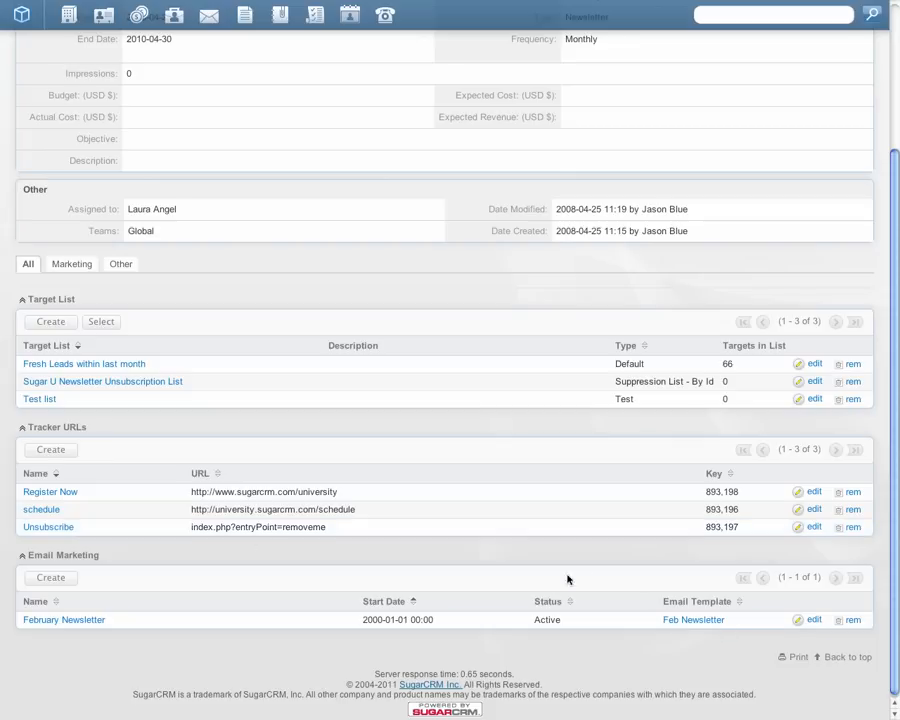
{"action": "left_click", "coordinate": [812, 621]}
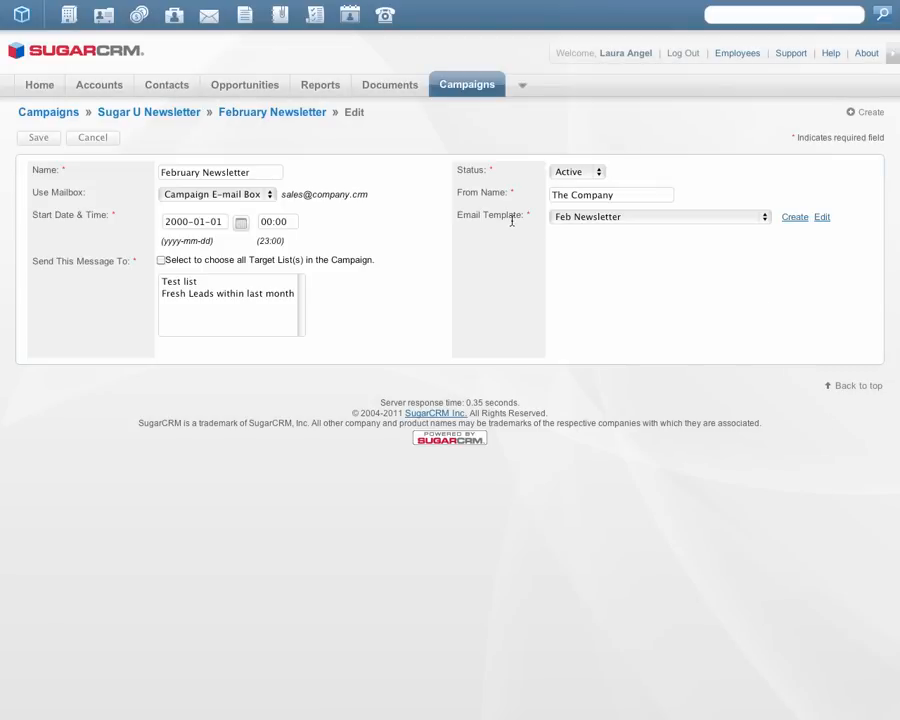
{"action": "left_click", "coordinate": [821, 218]}
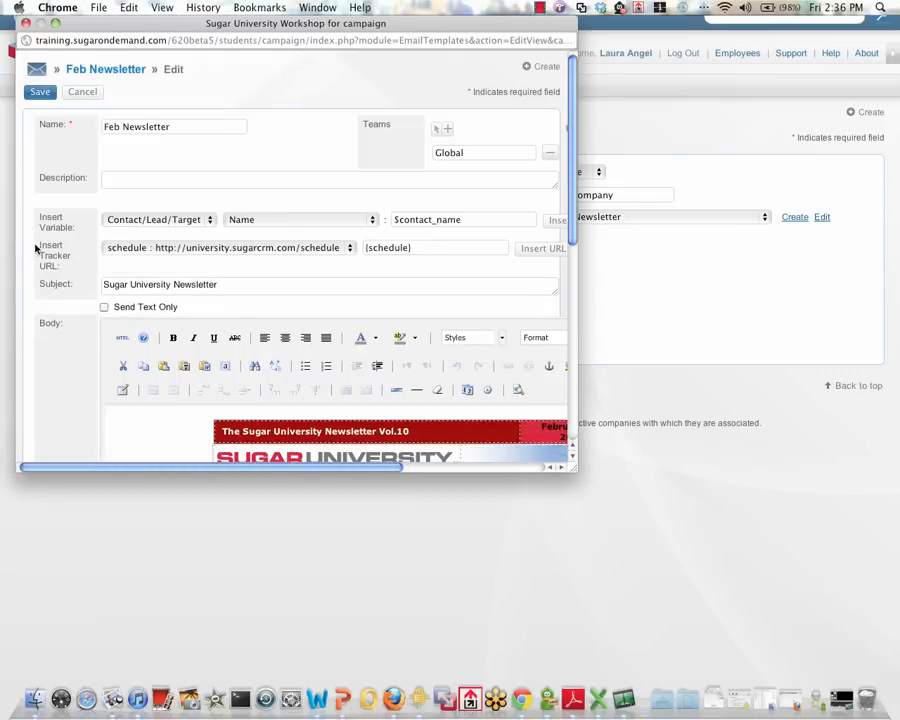
{"action": "left_click_drag", "start_coordinate": [43, 253], "coordinate": [60, 278]}
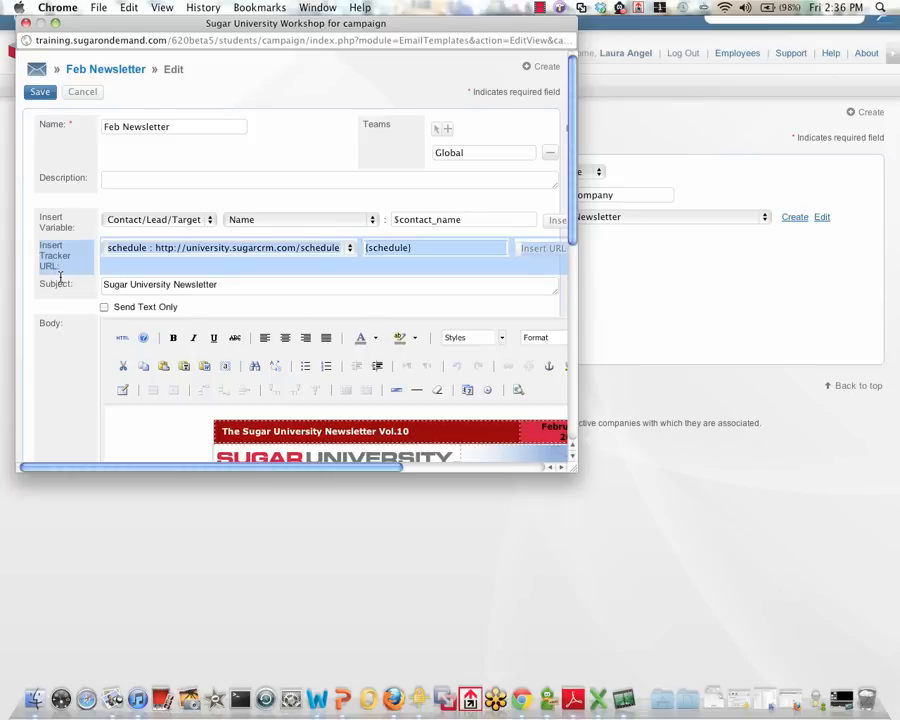
{"action": "left_click", "coordinate": [62, 267]}
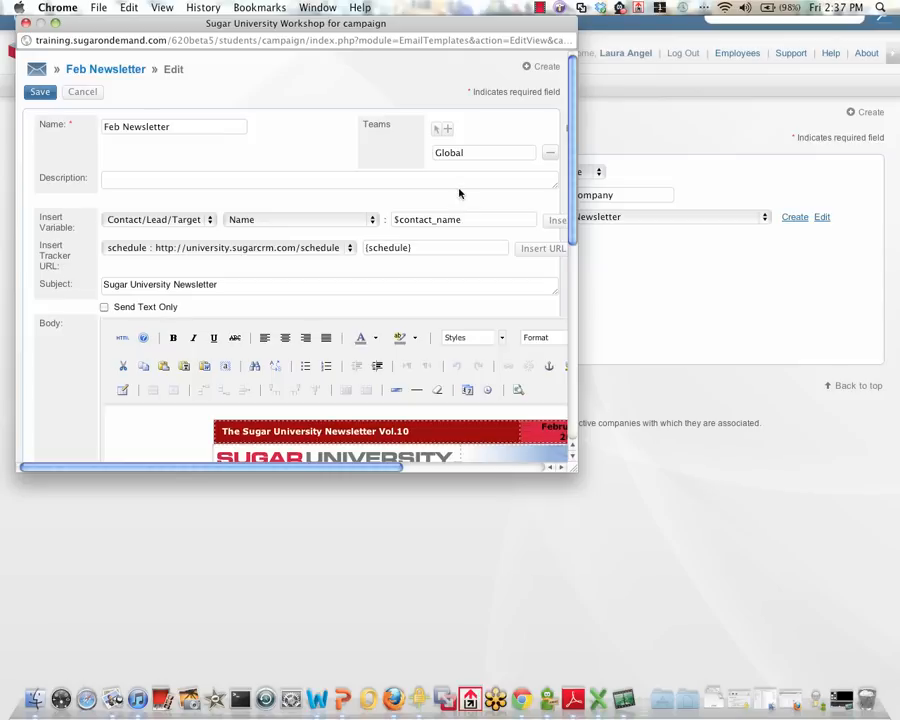
Step: Enlarge the template window and insert the schedule tracker link on the blank line below the "Administrator Learning Pack Changes!" heading
{"action": "left_click_drag", "start_coordinate": [568, 150], "coordinate": [571, 173]}
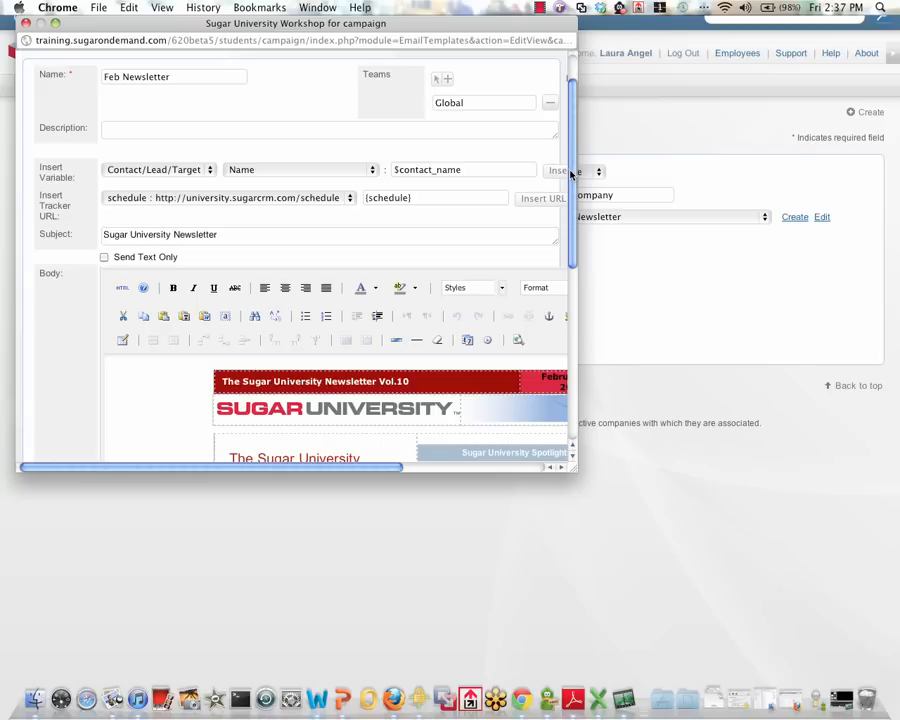
{"action": "left_click", "coordinate": [56, 23]}
{"action": "scroll", "coordinate": [566, 416], "scroll_direction": "down", "scroll_amount": 3}
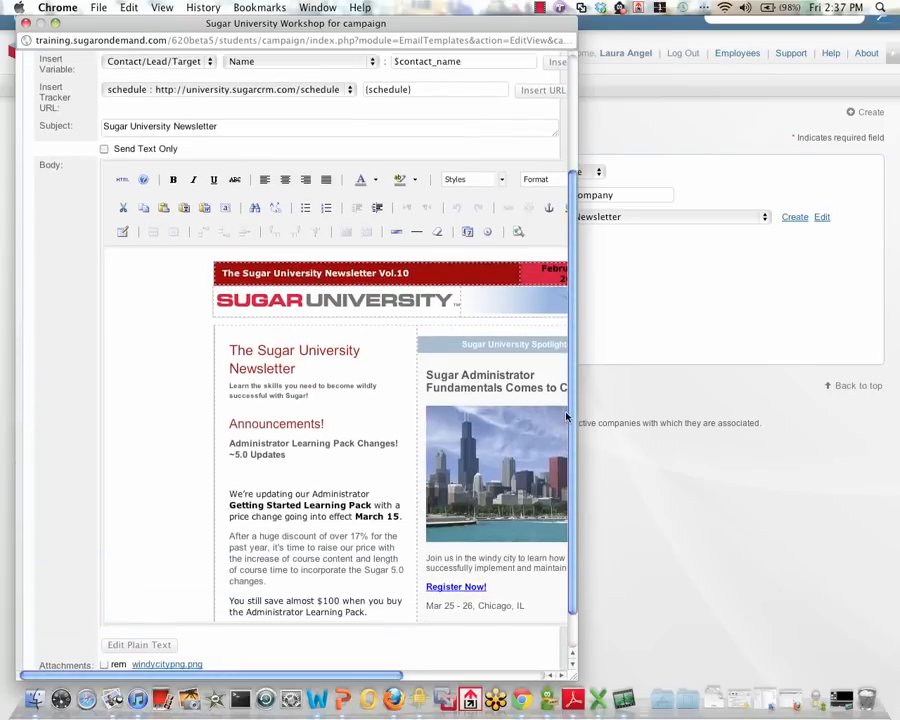
{"action": "left_click", "coordinate": [310, 445]}
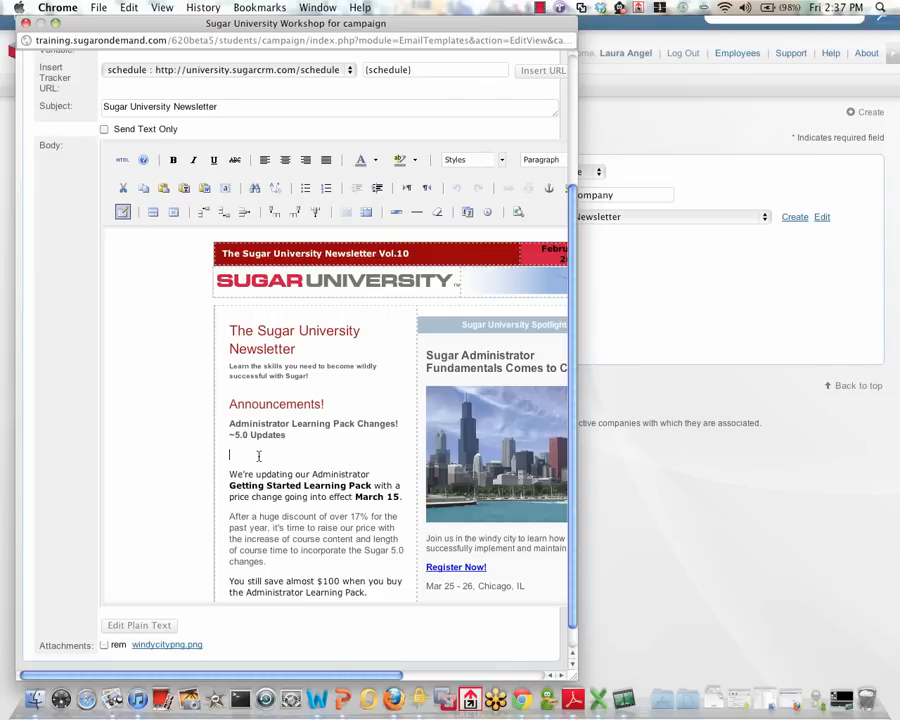
{"action": "left_click", "coordinate": [541, 75]}
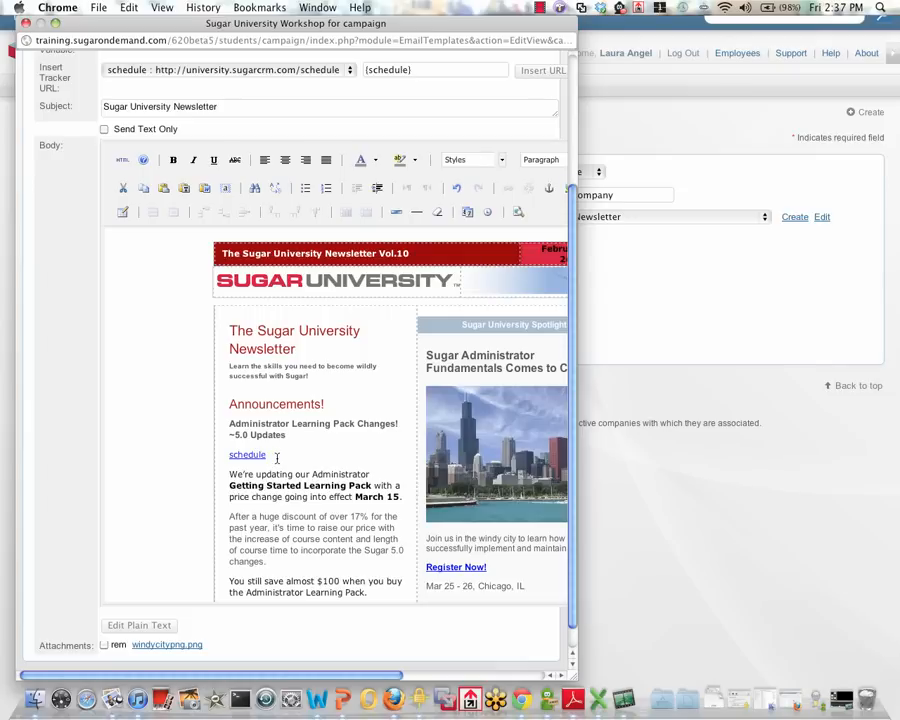
Step: Insert the Register Now tracker link on a new line below the paragraph ending "March 15." and save the template
{"action": "left_click", "coordinate": [352, 70]}
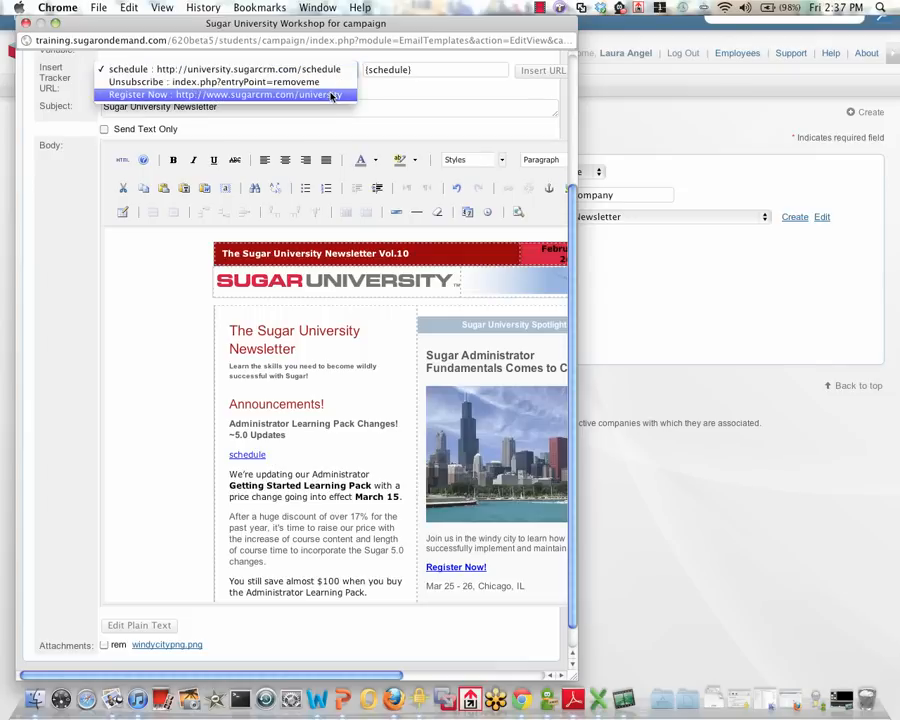
{"action": "left_click", "coordinate": [331, 96]}
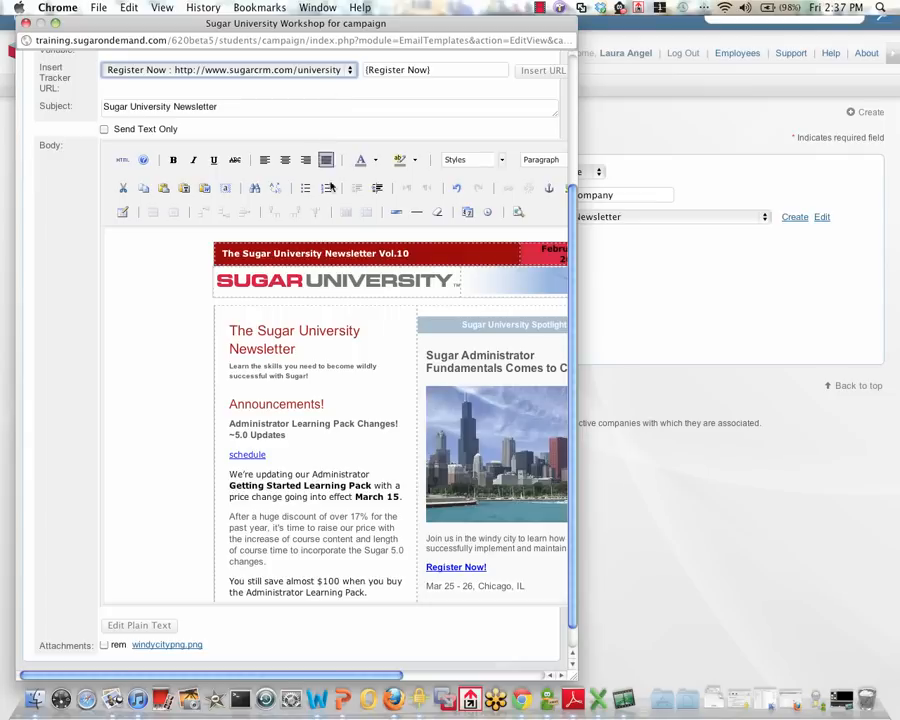
{"action": "left_click", "coordinate": [400, 497]}
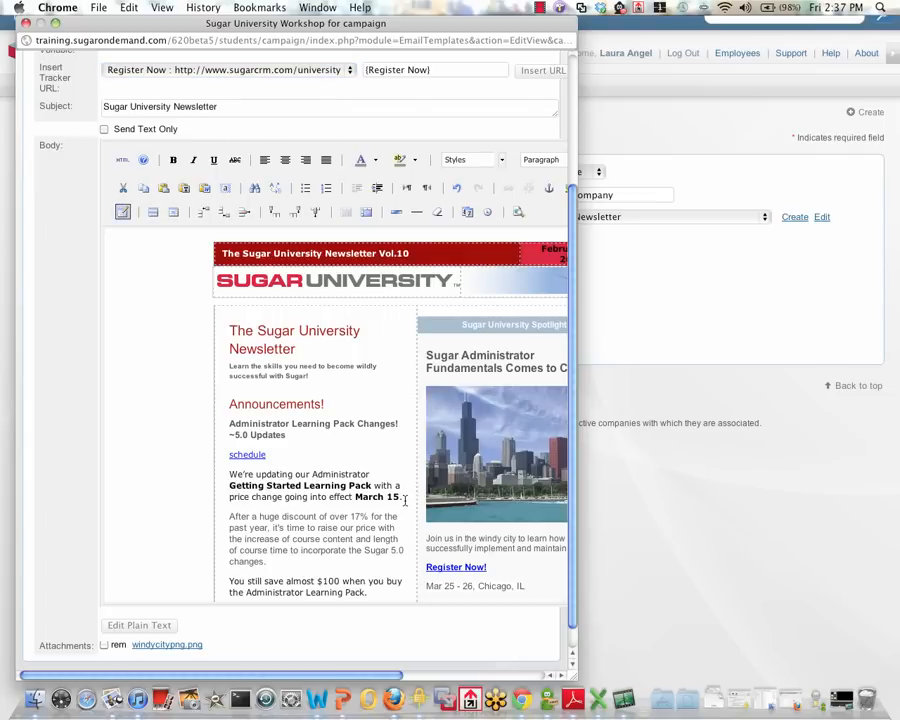
{"action": "key", "text": "Return"}
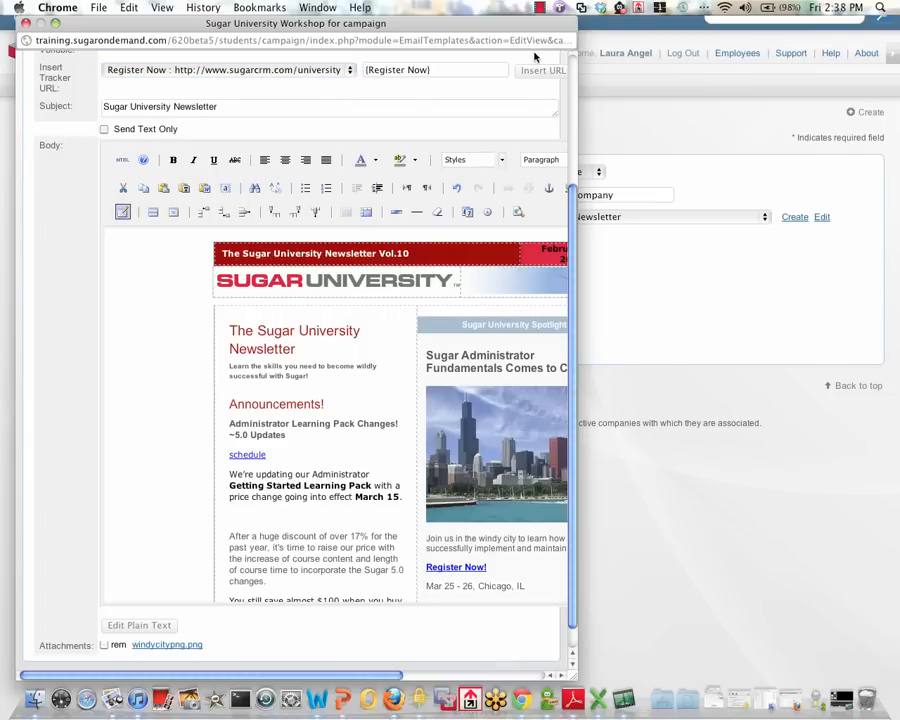
{"action": "left_click", "coordinate": [537, 71]}
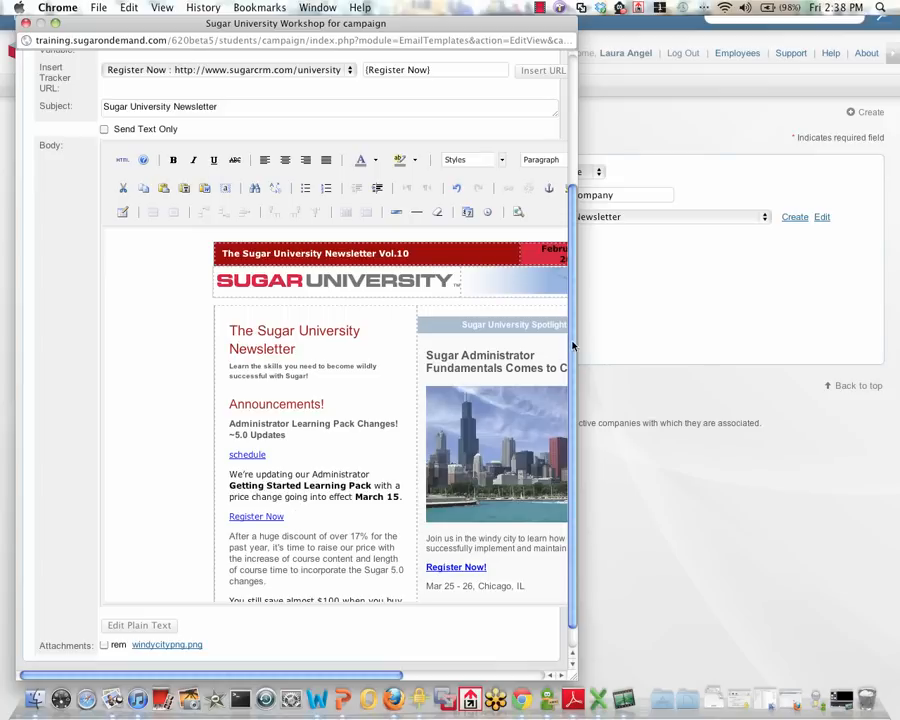
{"action": "left_click_drag", "start_coordinate": [574, 342], "coordinate": [572, 200]}
{"action": "left_click", "coordinate": [42, 92]}
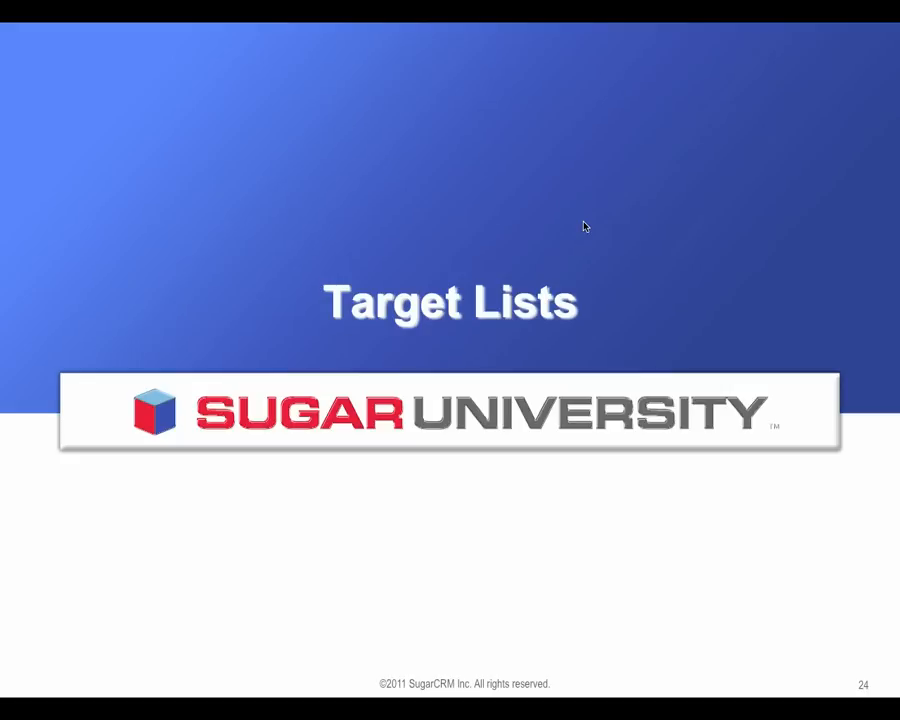
{"action": "left_click", "coordinate": [585, 227]}
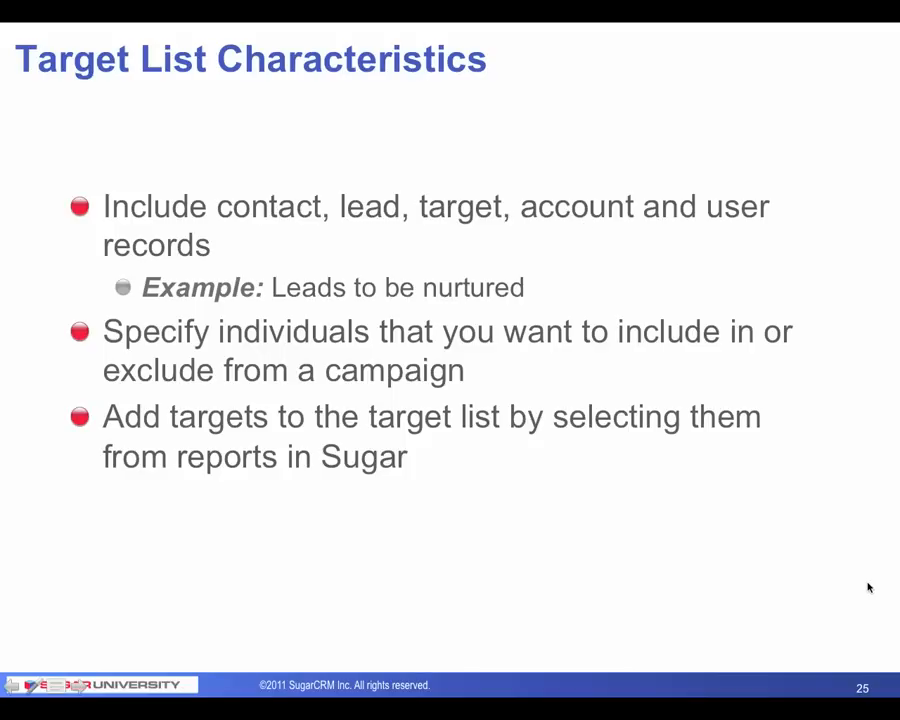
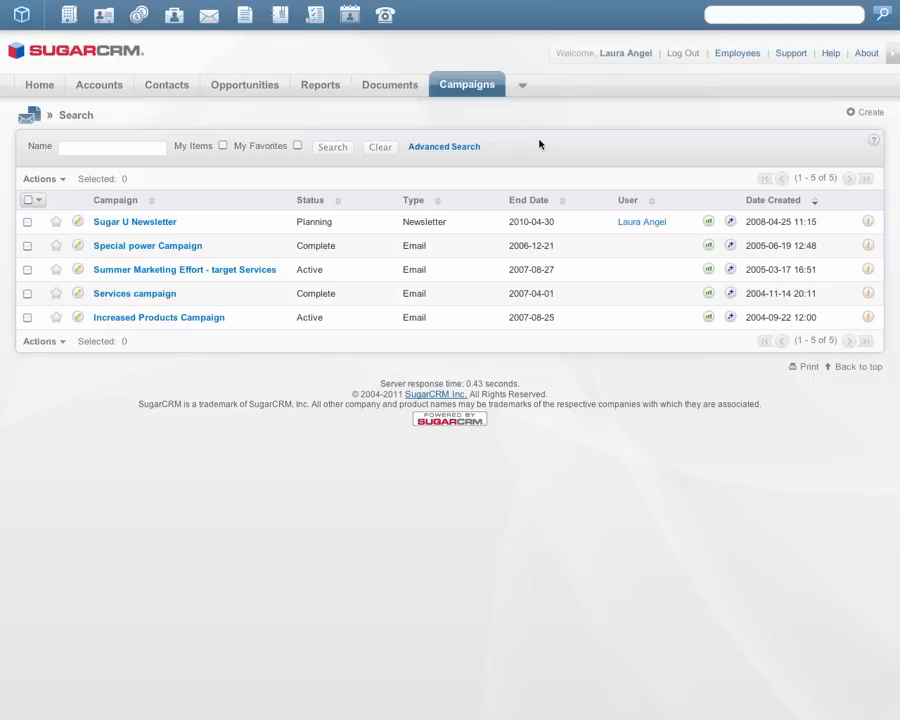
Step: Open the Sugar U Newsletter campaign and review the targets, contacts and leads in its "Fresh Leads within last month" target list
{"action": "left_click", "coordinate": [149, 224]}
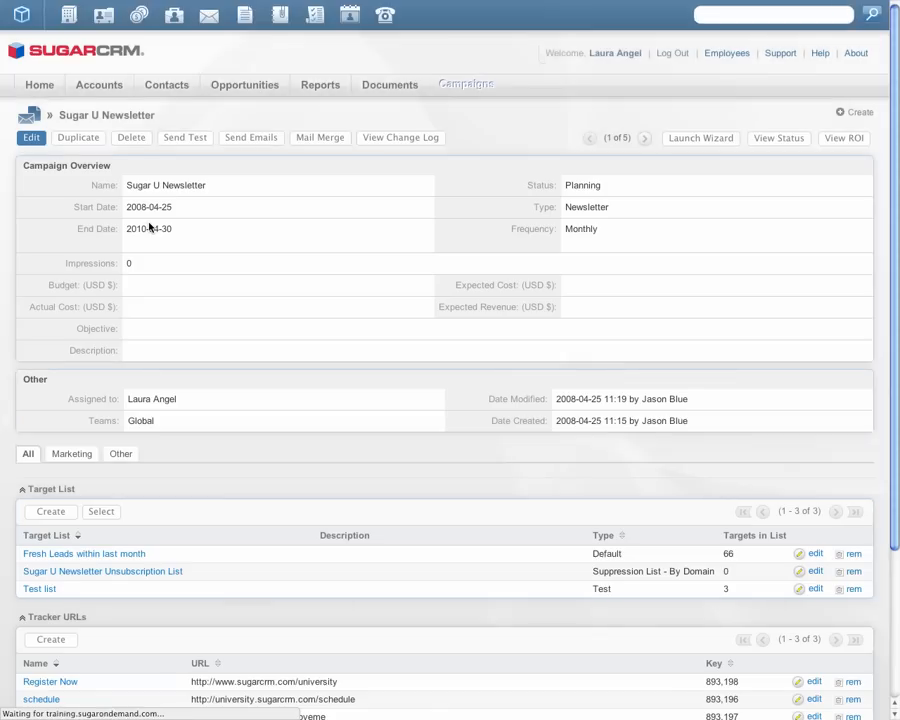
{"action": "left_click_drag", "start_coordinate": [891, 243], "coordinate": [892, 333]}
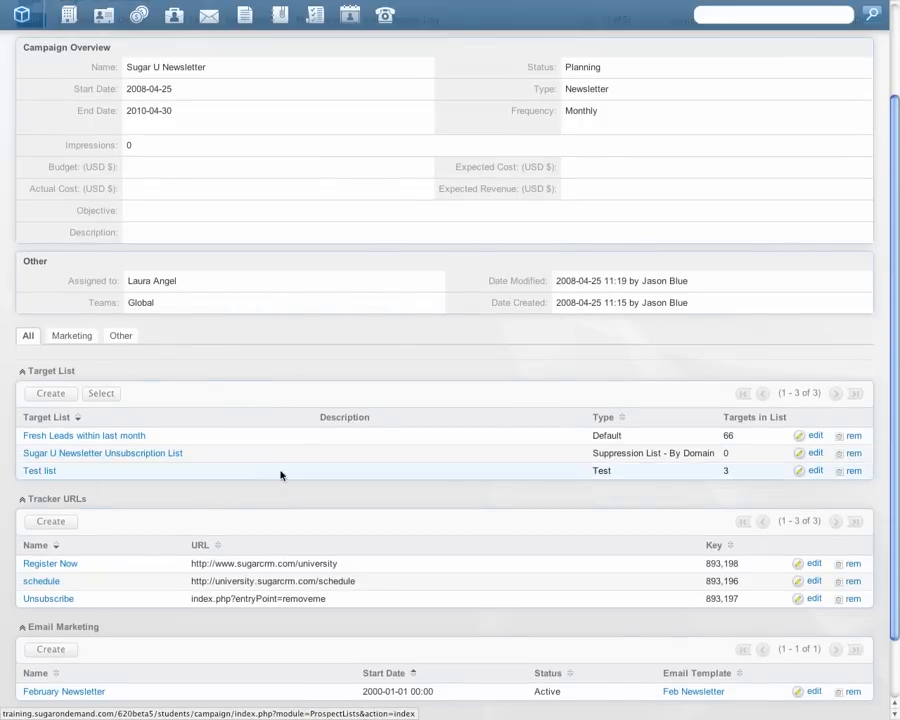
{"action": "left_click", "coordinate": [134, 437]}
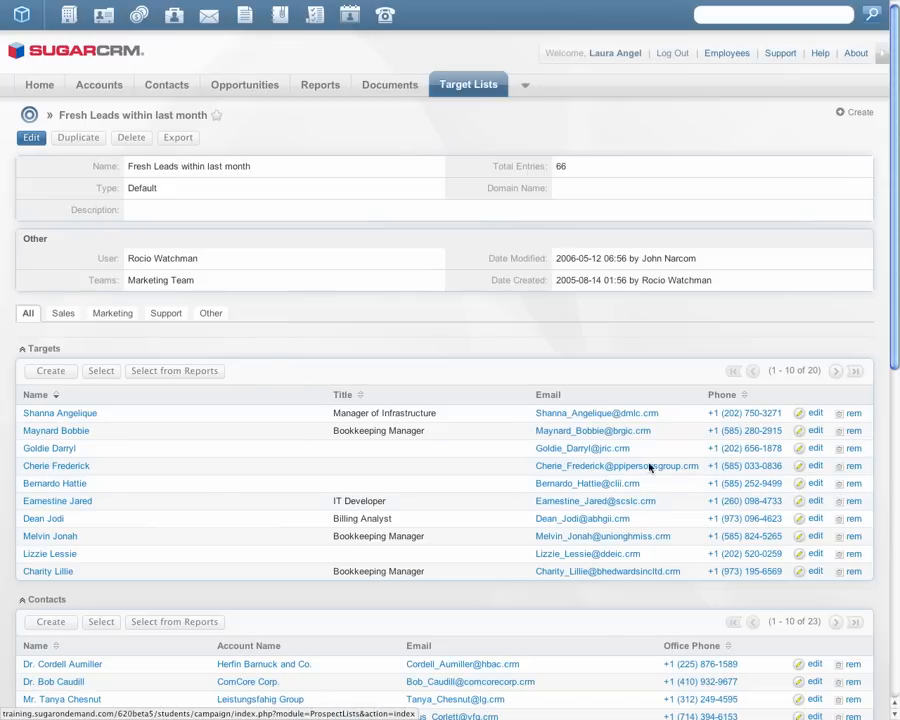
{"action": "left_click_drag", "start_coordinate": [894, 321], "coordinate": [886, 542]}
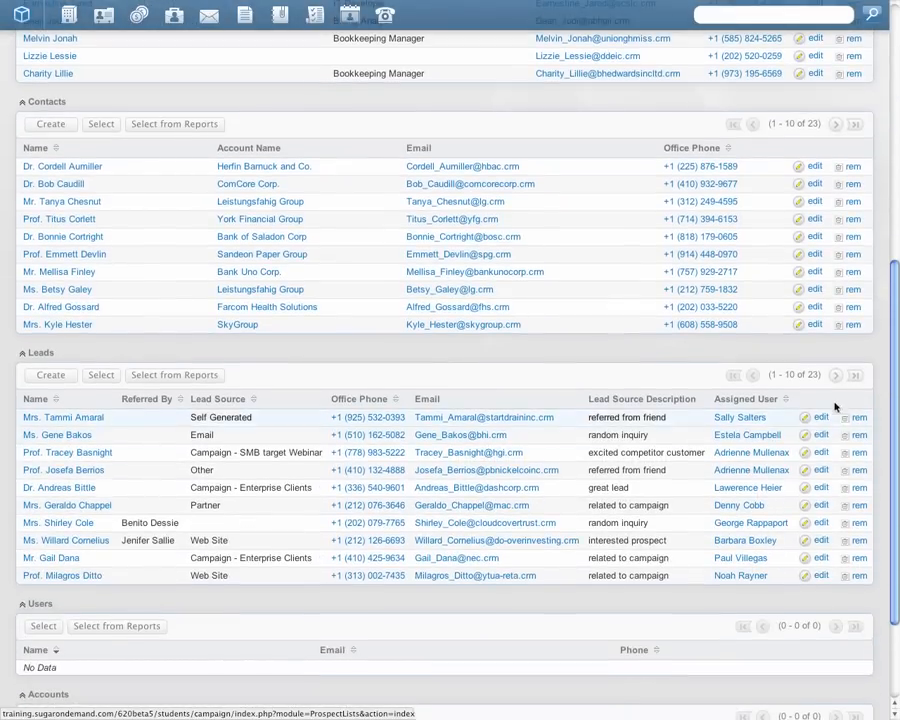
{"action": "left_click_drag", "start_coordinate": [813, 381], "coordinate": [800, 380]}
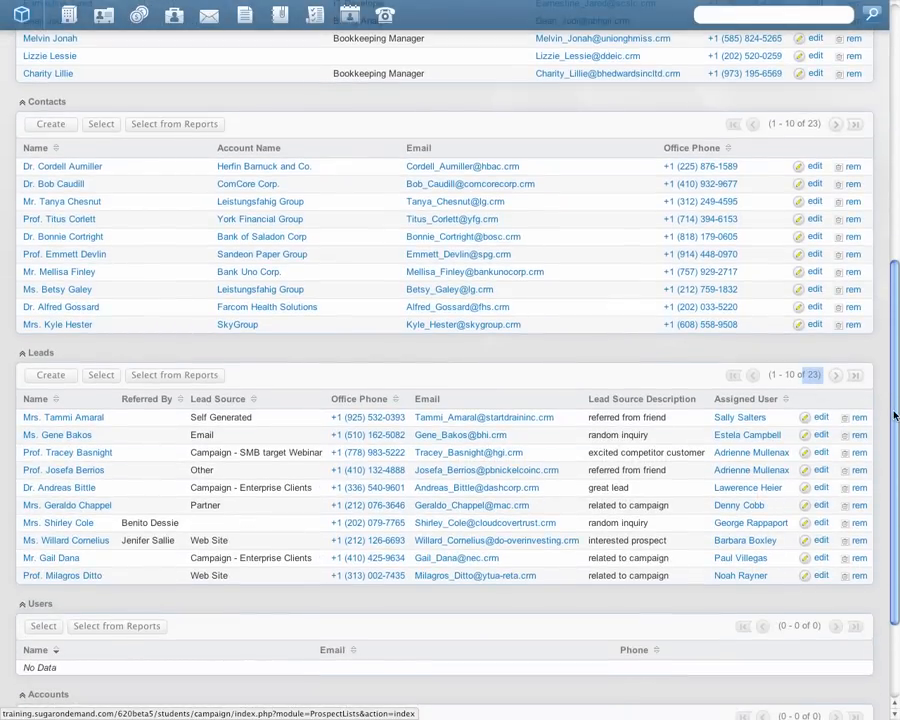
{"action": "left_click_drag", "start_coordinate": [894, 419], "coordinate": [893, 140]}
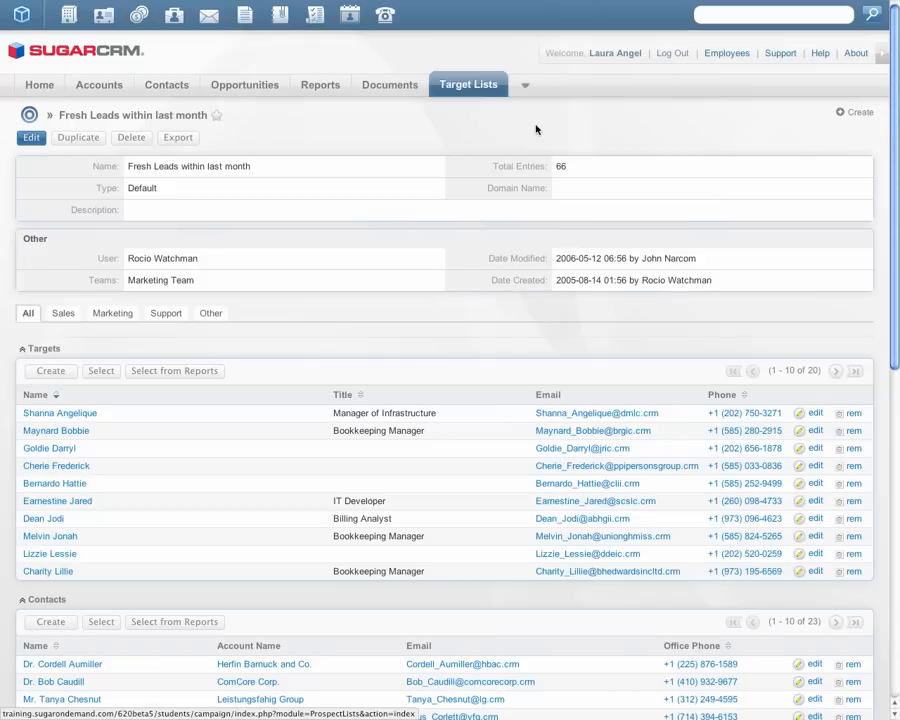
Step: Return to the campaigns overview and open the Target Lists module
{"action": "mouse_move", "coordinate": [466, 86]}
{"action": "mouse_move", "coordinate": [519, 89]}
{"action": "left_click", "coordinate": [530, 146]}
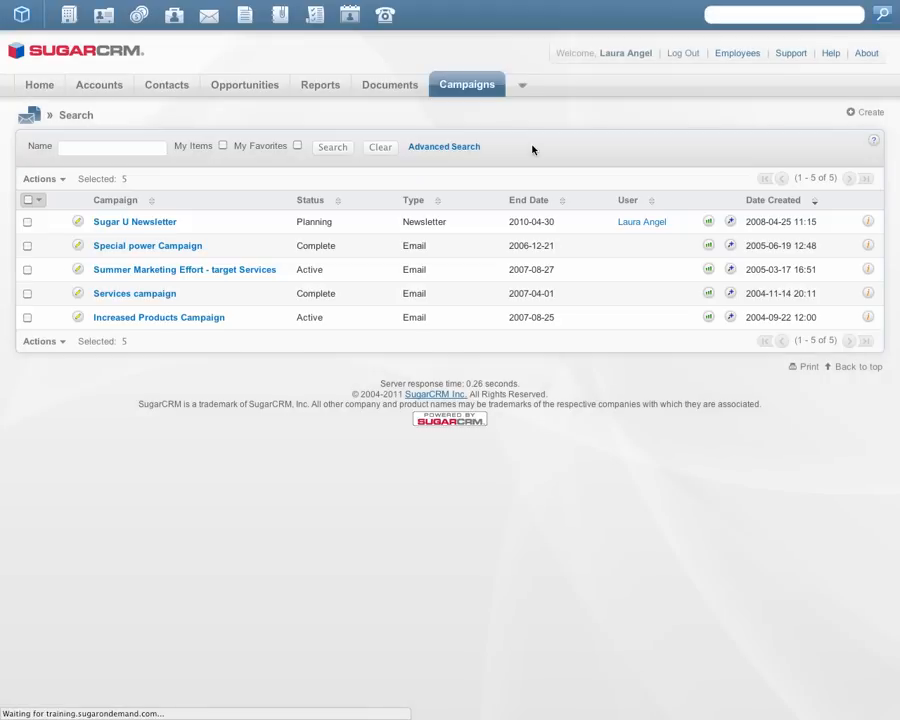
{"action": "mouse_move", "coordinate": [520, 86]}
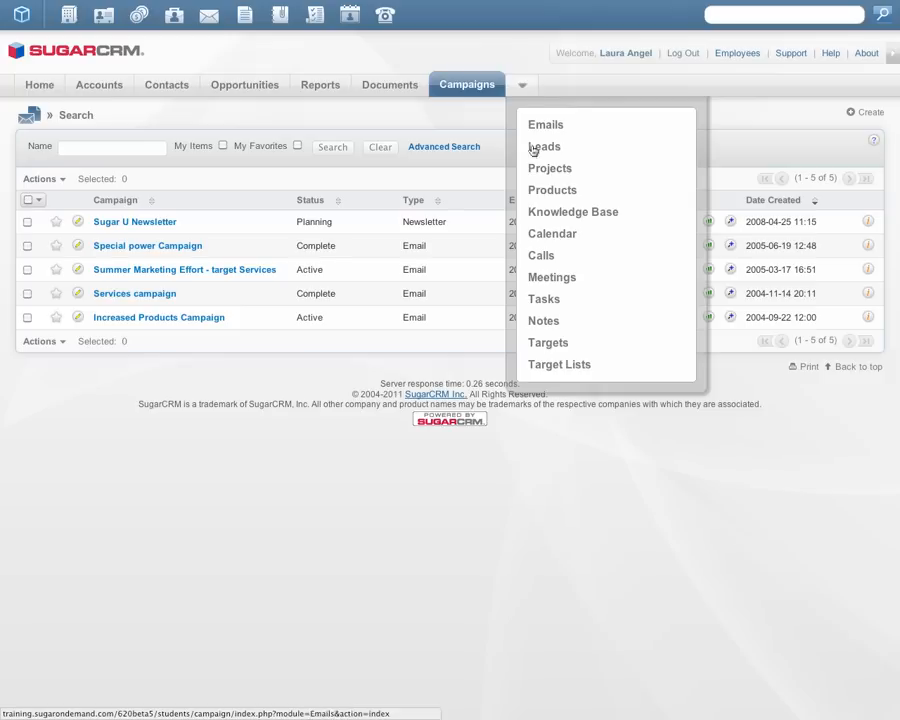
{"action": "left_click", "coordinate": [541, 366]}
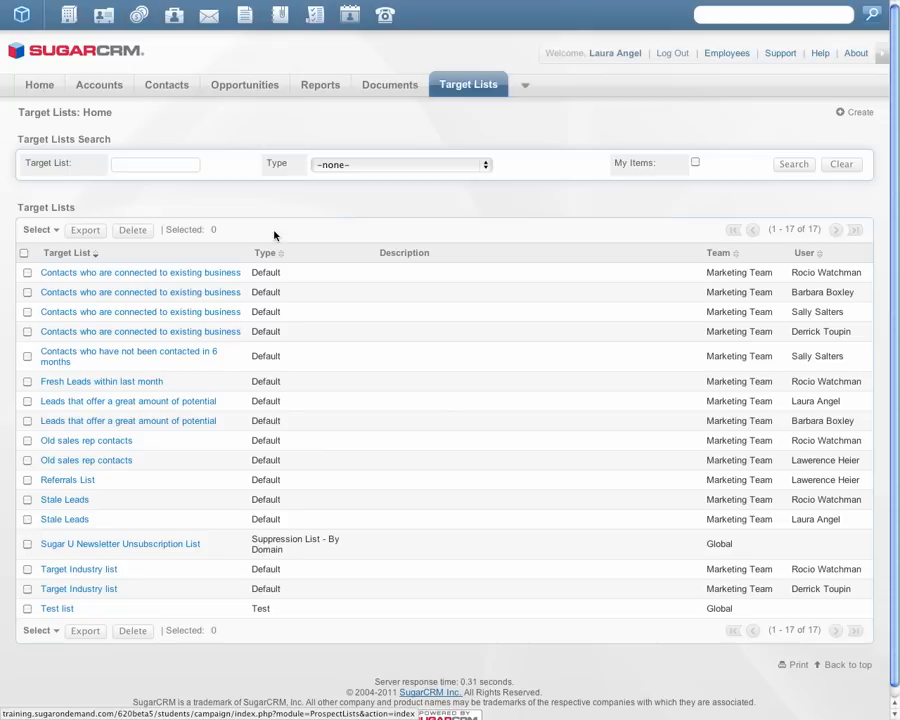
Step: Create and save a target list named "Summer Default List" with the type Default
{"action": "mouse_move", "coordinate": [455, 86]}
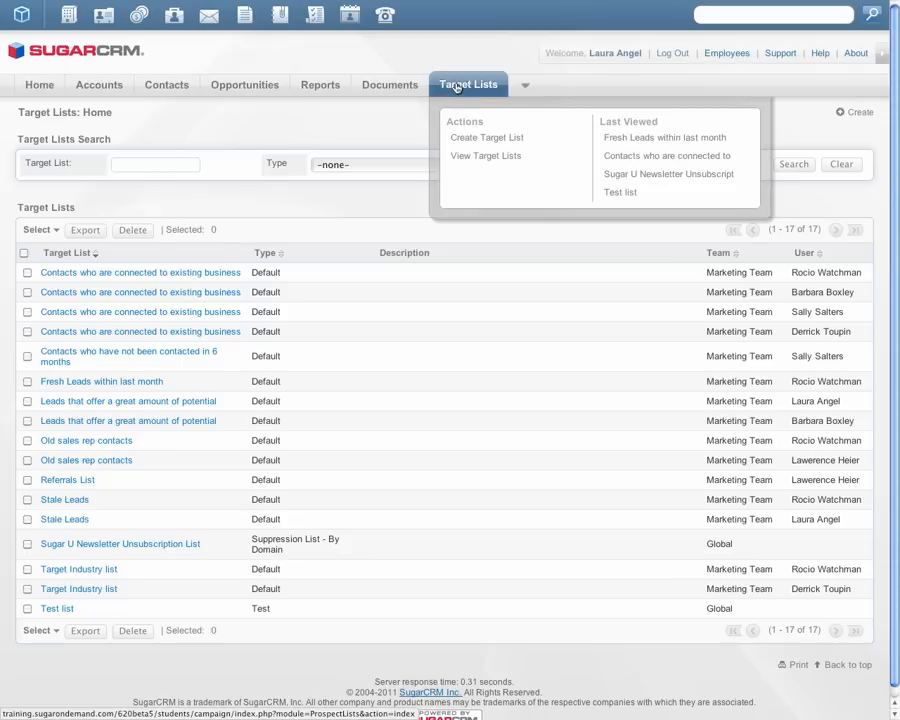
{"action": "left_click", "coordinate": [467, 139]}
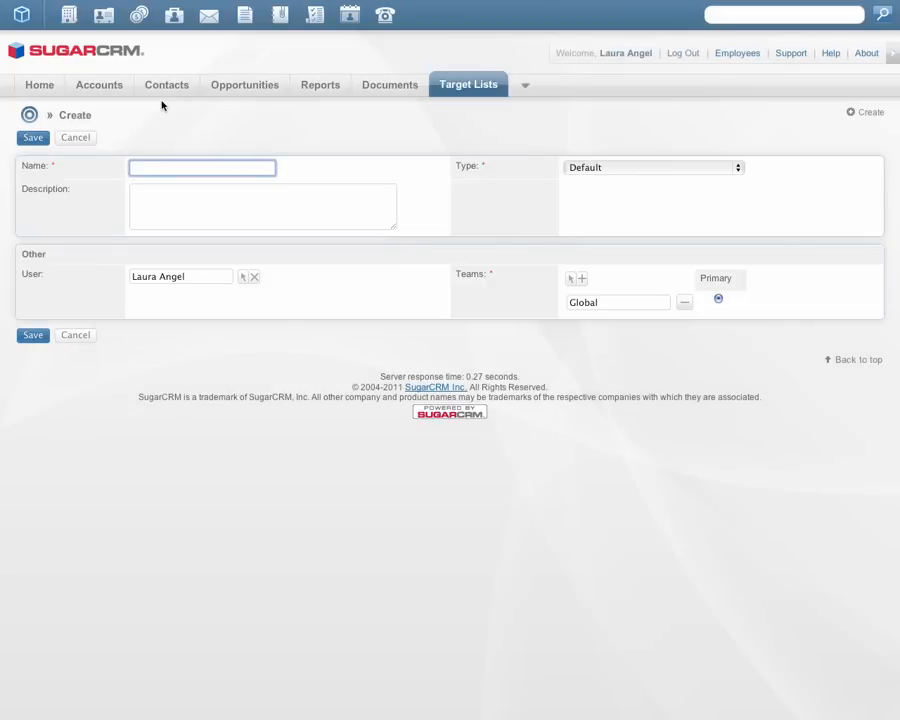
{"action": "type", "text": "Summer Default List"}
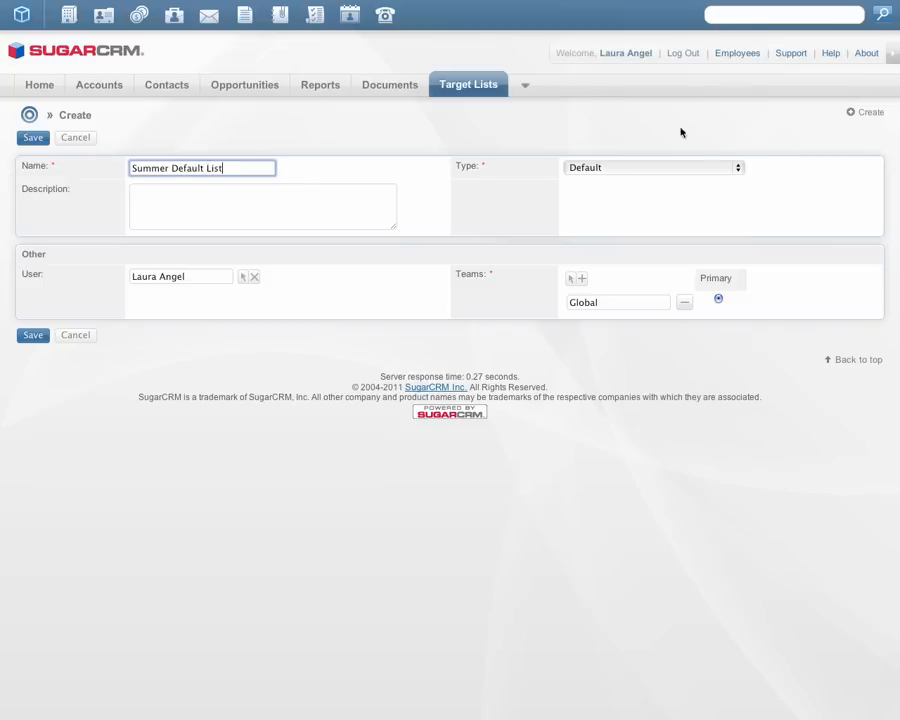
{"action": "left_click", "coordinate": [736, 168]}
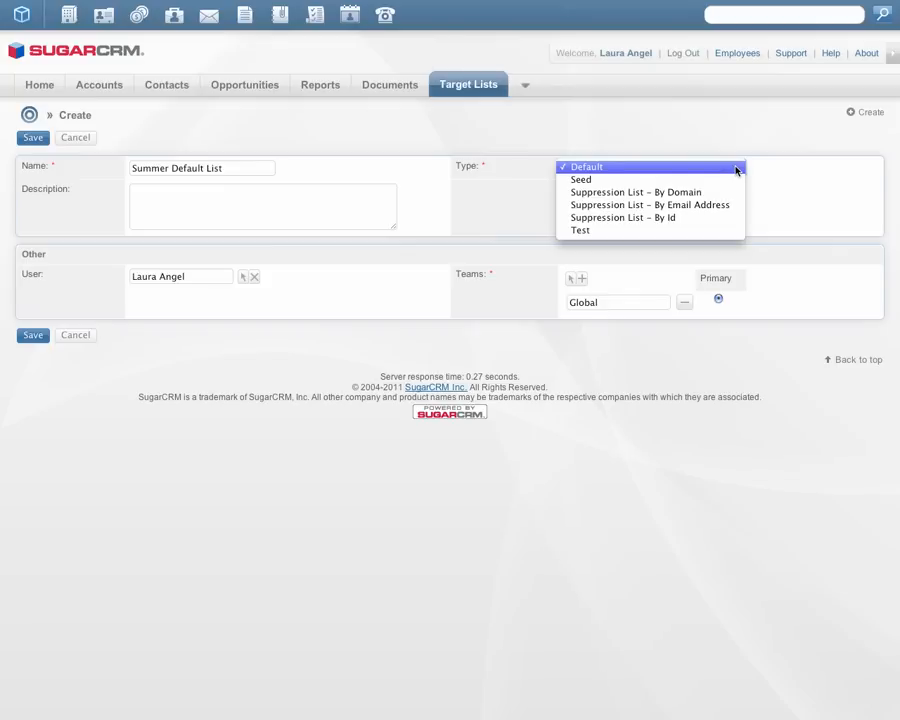
{"action": "left_click", "coordinate": [736, 168]}
{"action": "left_click", "coordinate": [33, 334]}
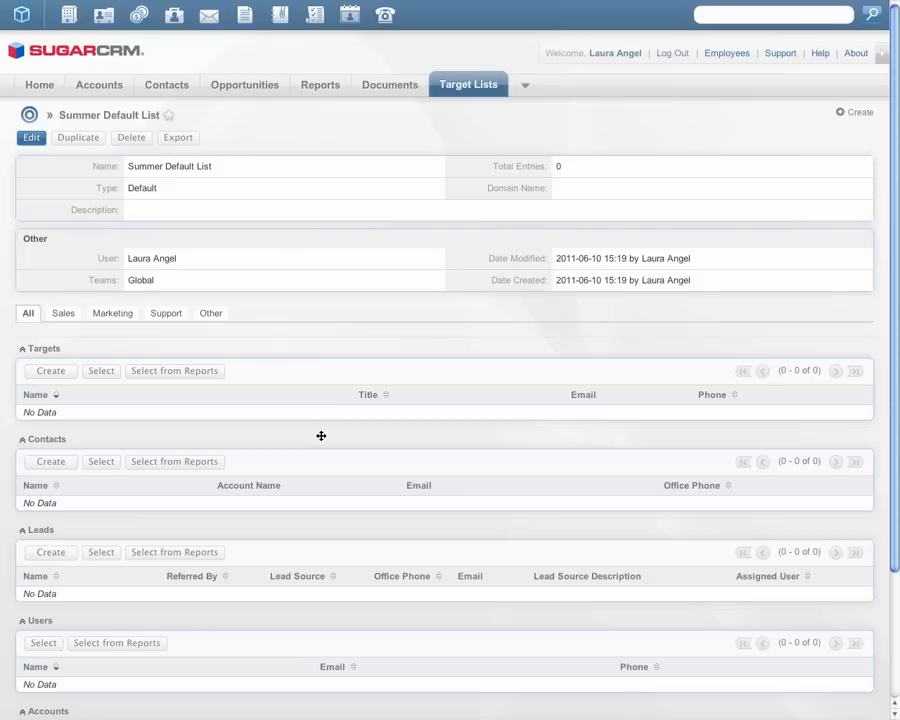
Step: Add the first two existing targets in the target search results to the Summer Default List
{"action": "left_click", "coordinate": [92, 376]}
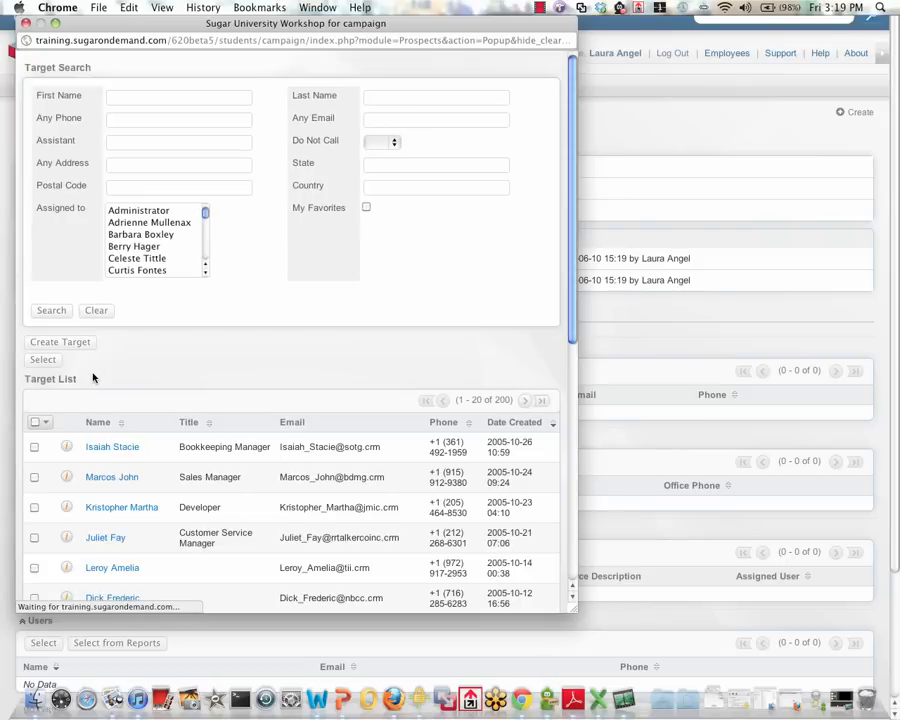
{"action": "left_click", "coordinate": [34, 447]}
{"action": "left_click", "coordinate": [34, 477]}
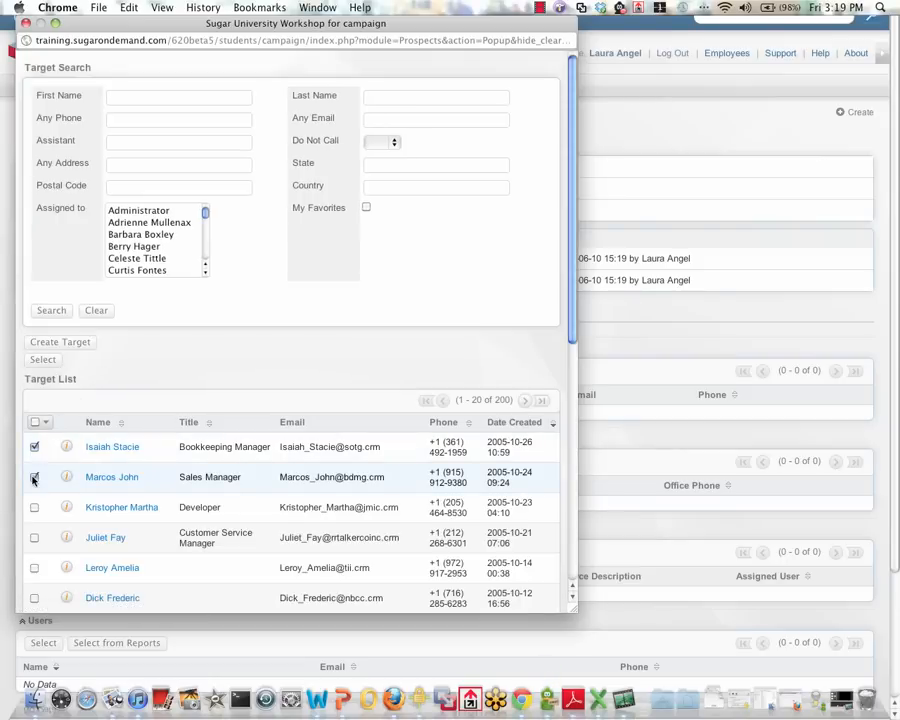
{"action": "left_click", "coordinate": [43, 360]}
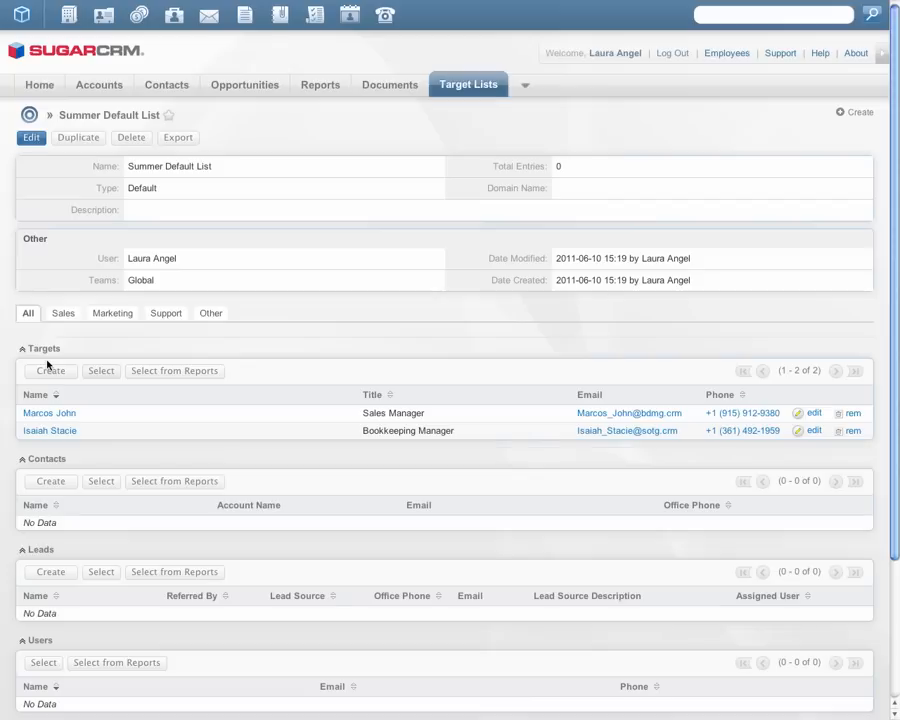
Step: Add contacts to the Summer Default List from the "Call list by last date contacted" report
{"action": "left_click", "coordinate": [171, 485]}
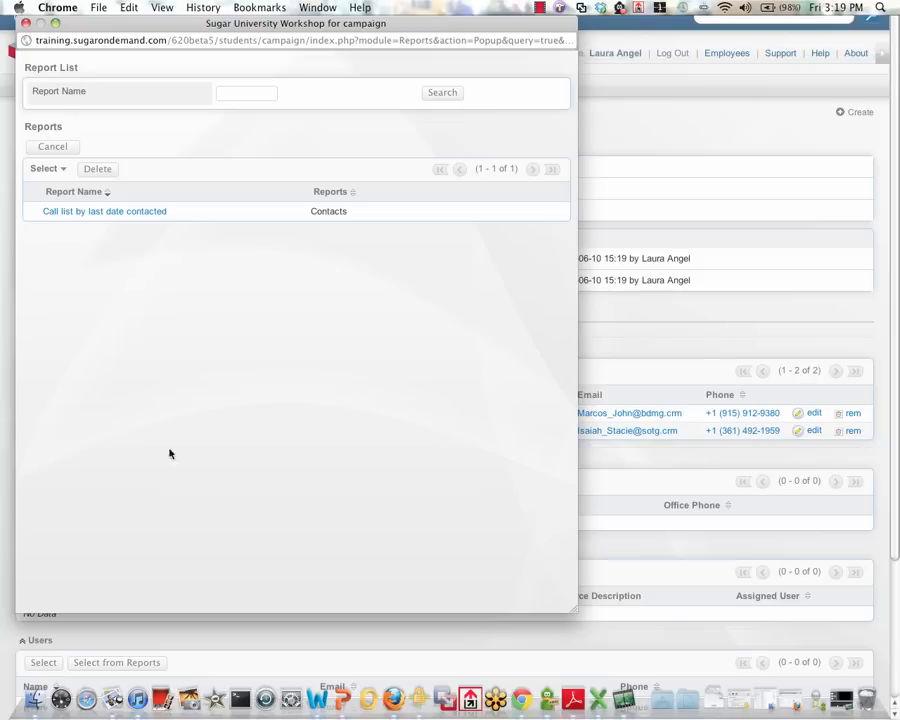
{"action": "left_click", "coordinate": [135, 211]}
{"action": "left_click_drag", "start_coordinate": [893, 302], "coordinate": [892, 546]}
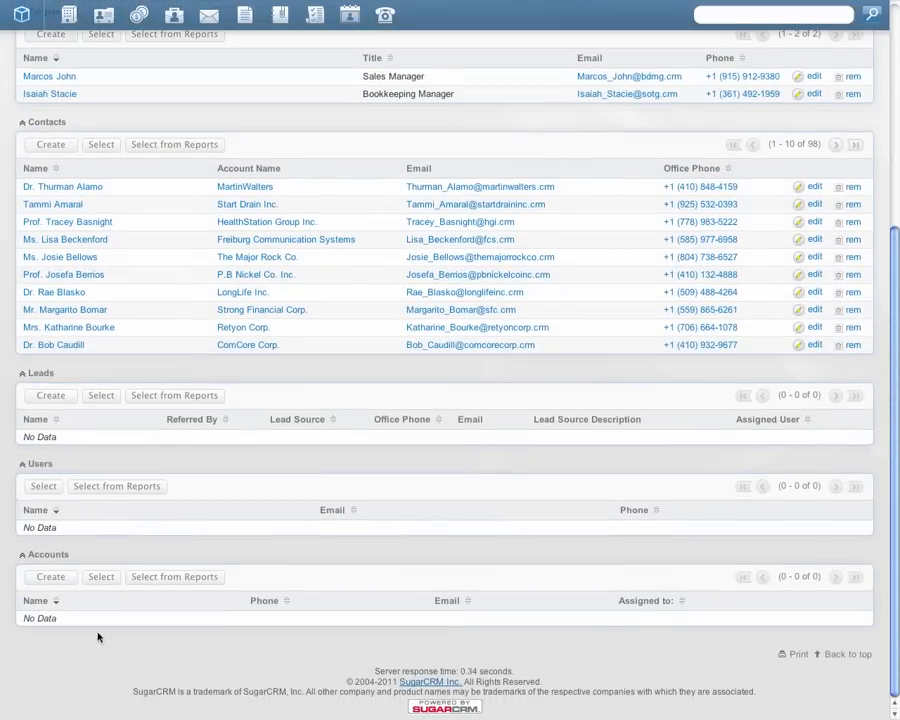
Step: Create and save an account named "ABC Company" within the target list, filling in the company's e-mail address
{"action": "left_click", "coordinate": [55, 579]}
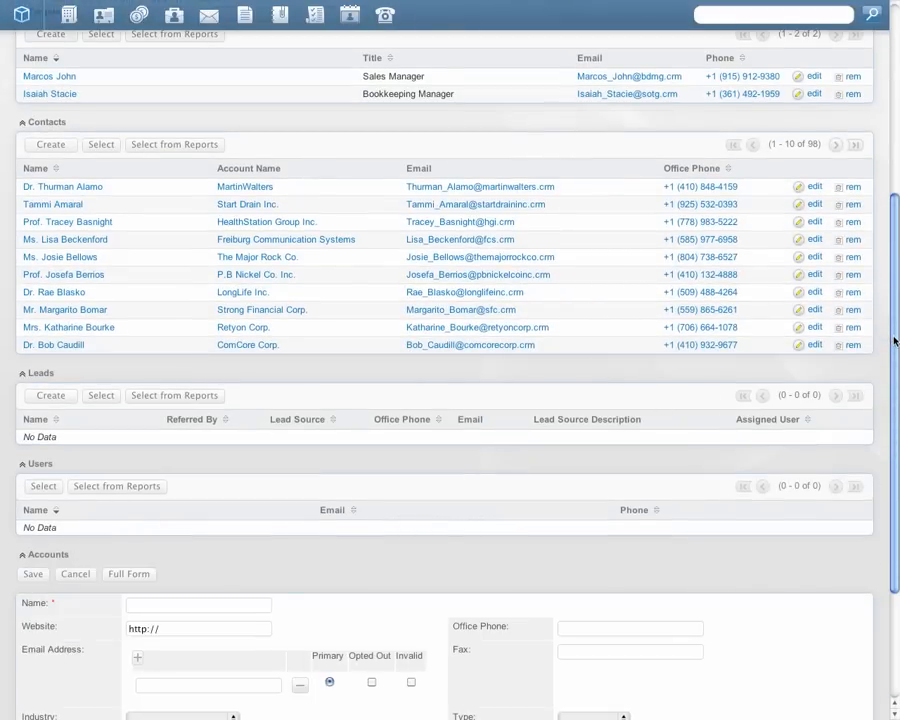
{"action": "left_click_drag", "start_coordinate": [893, 341], "coordinate": [890, 498]}
{"action": "left_click", "coordinate": [198, 420]}
{"action": "type", "text": "ABC Company"}
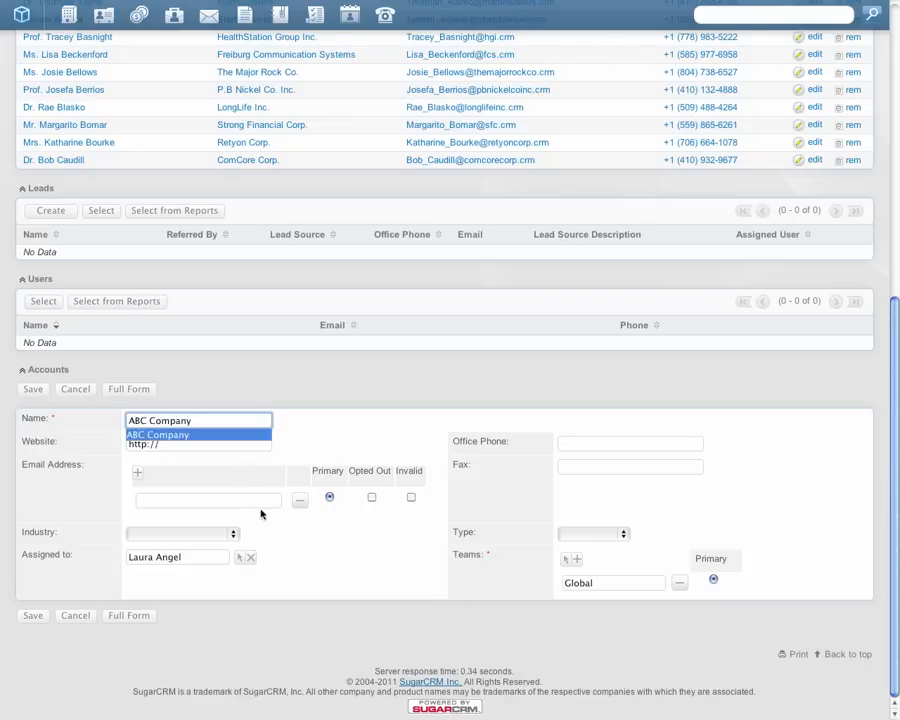
{"action": "left_click", "coordinate": [259, 505]}
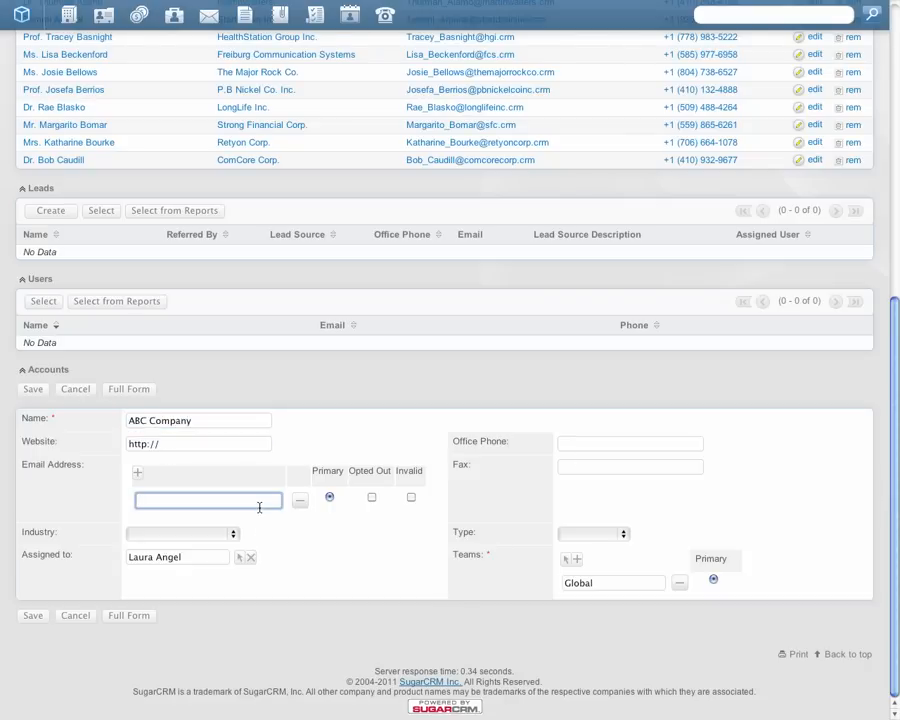
{"action": "left_click", "coordinate": [33, 389]}
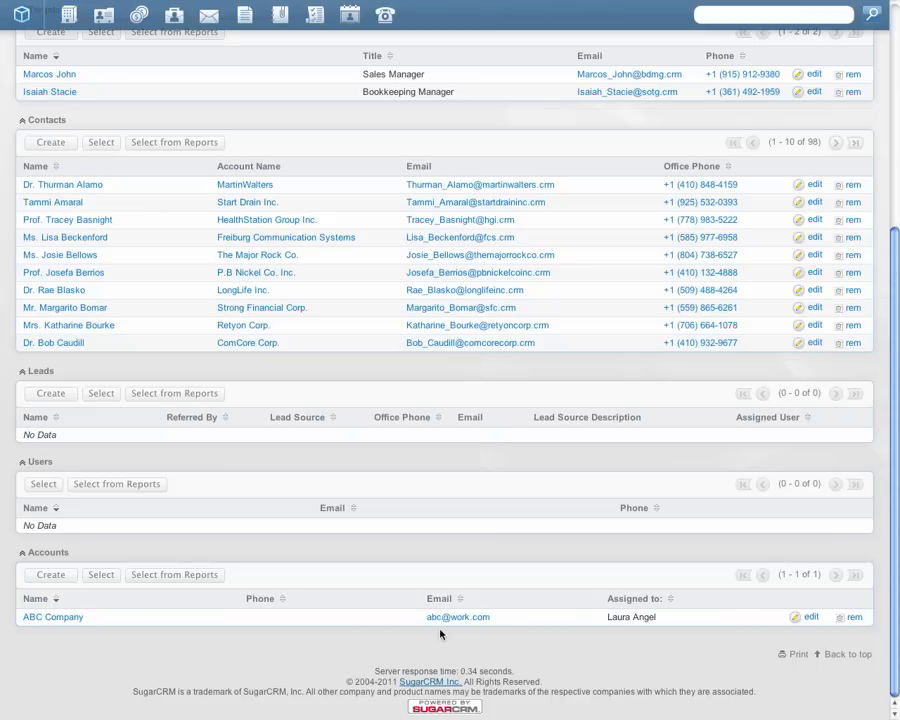
{"action": "left_click_drag", "start_coordinate": [888, 516], "coordinate": [890, 231]}
{"action": "mouse_move", "coordinate": [471, 88]}
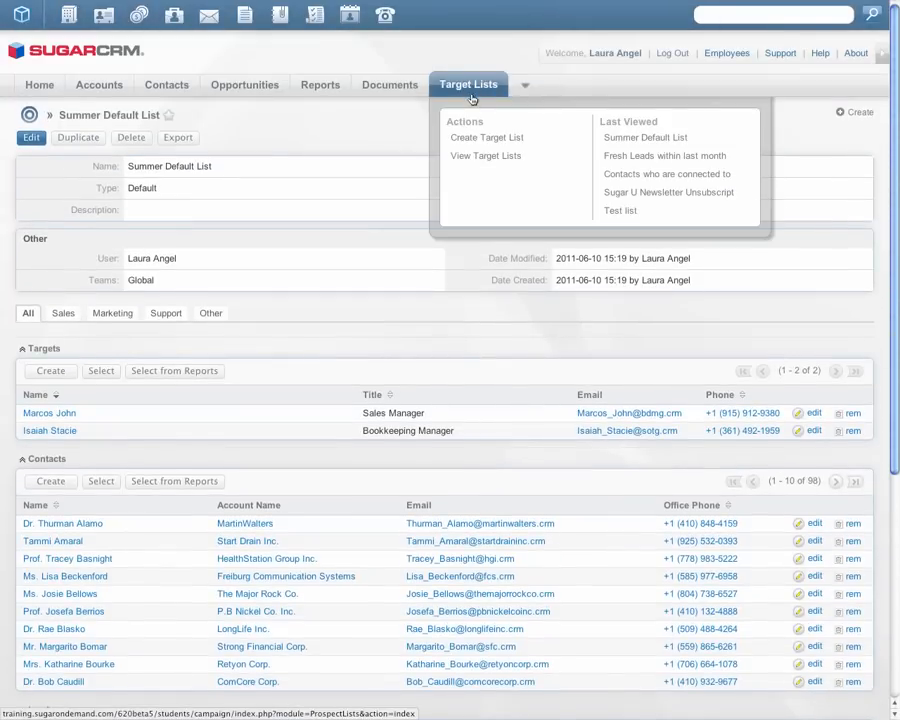
{"action": "left_click", "coordinate": [473, 139]}
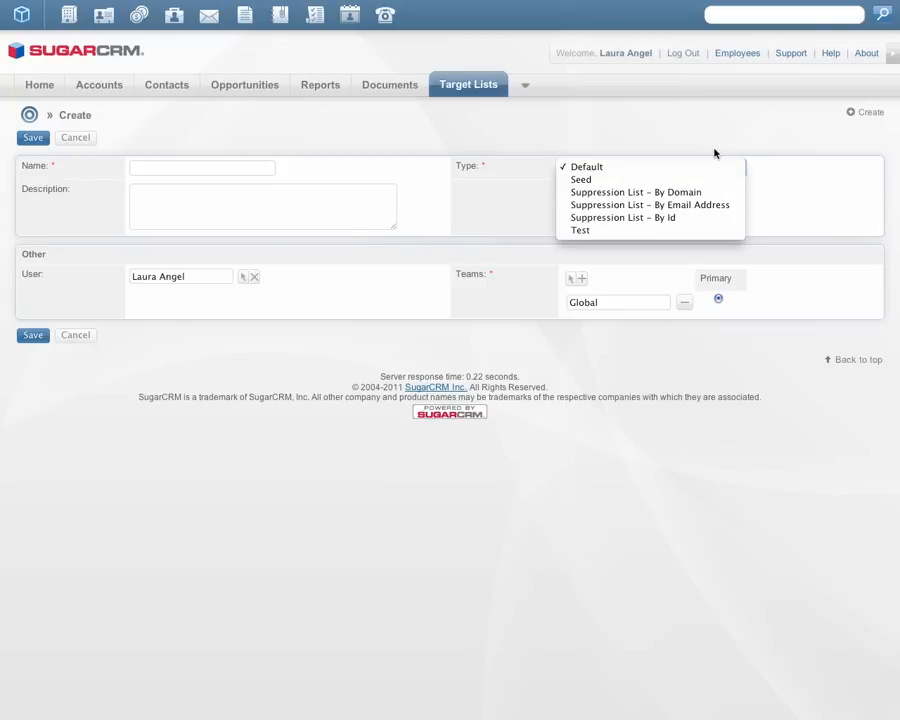
{"action": "left_click", "coordinate": [714, 145]}
{"action": "left_click", "coordinate": [85, 138]}
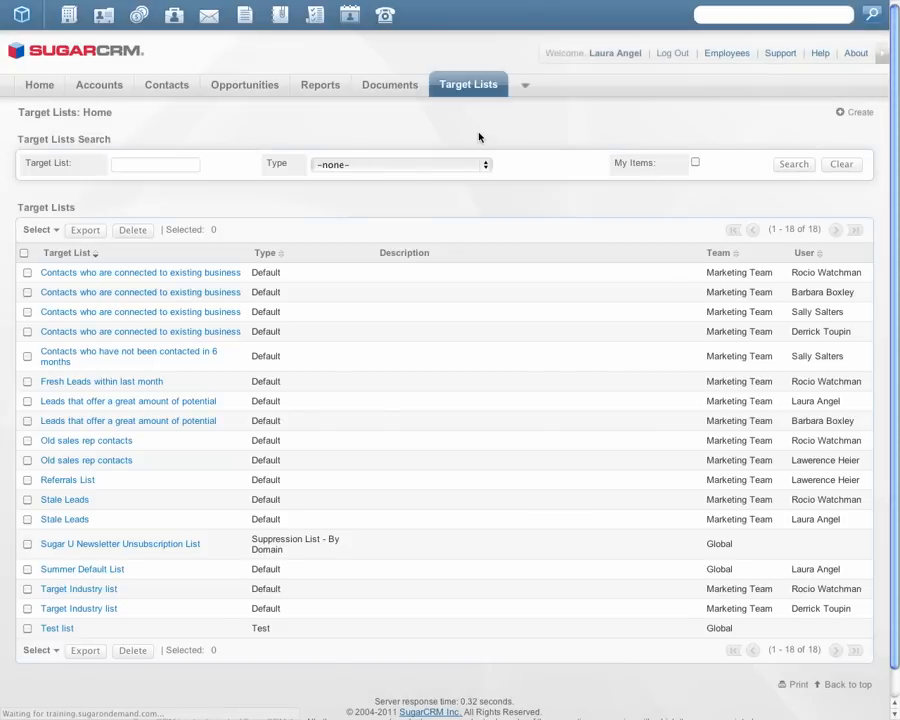
Step: Open the first record in the Targets module and convert that target to a lead
{"action": "mouse_move", "coordinate": [527, 84]}
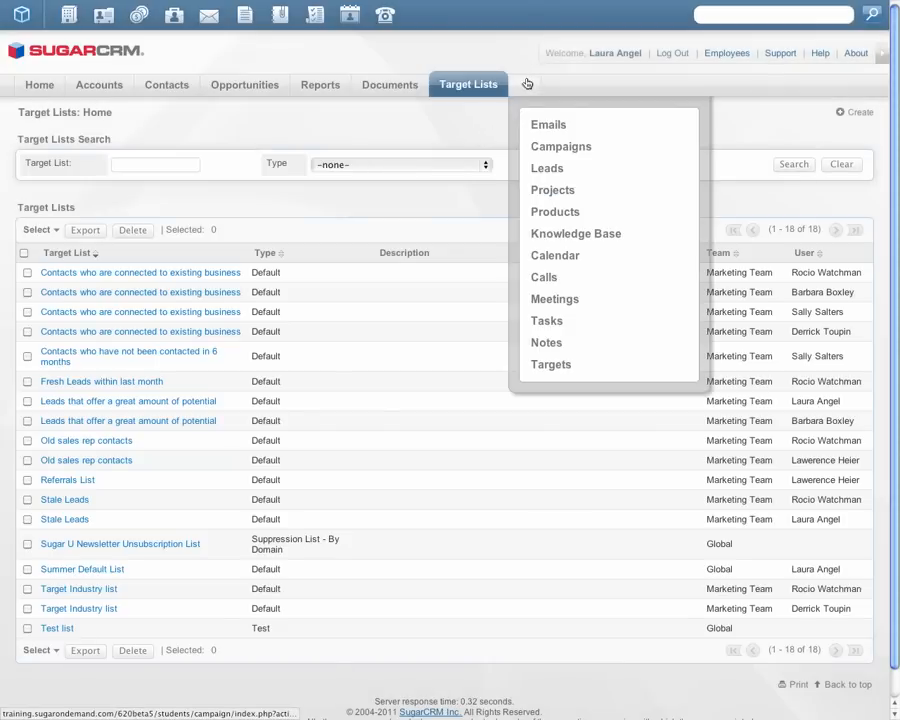
{"action": "left_click", "coordinate": [543, 365]}
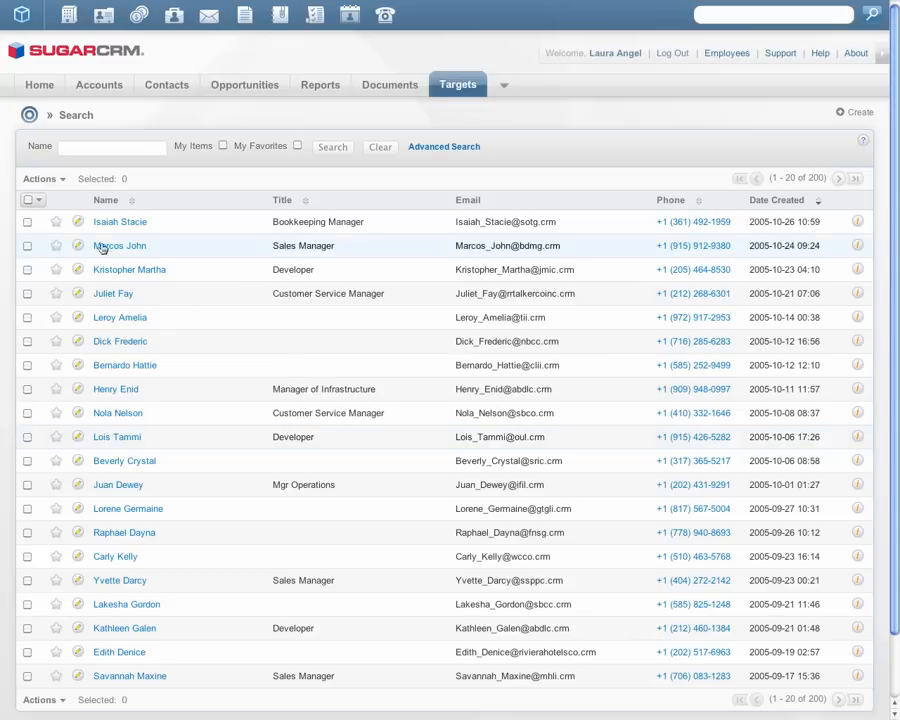
{"action": "left_click", "coordinate": [98, 224]}
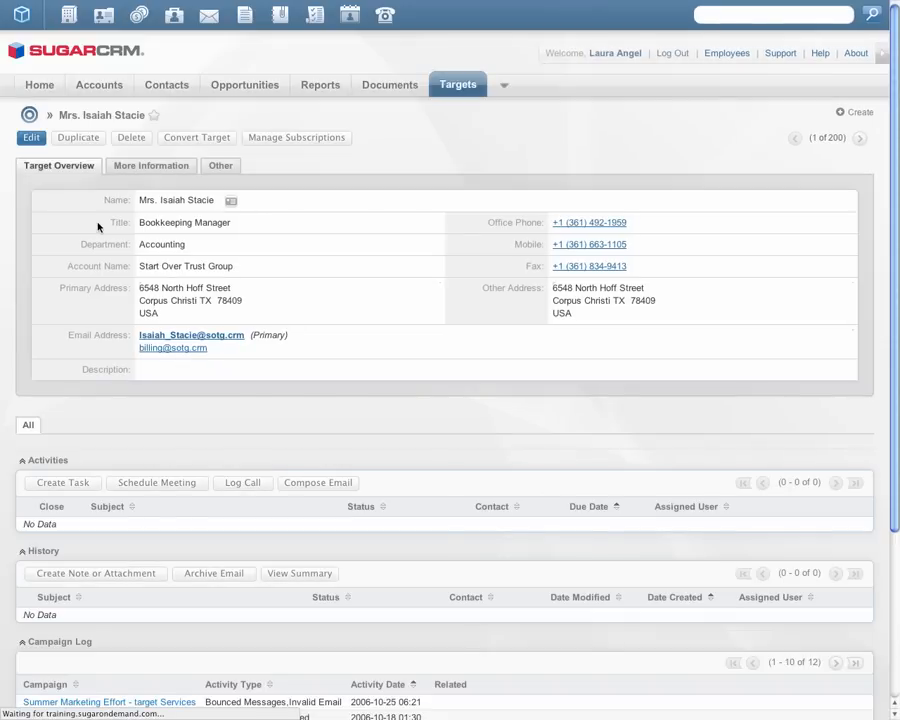
{"action": "left_click", "coordinate": [199, 141]}
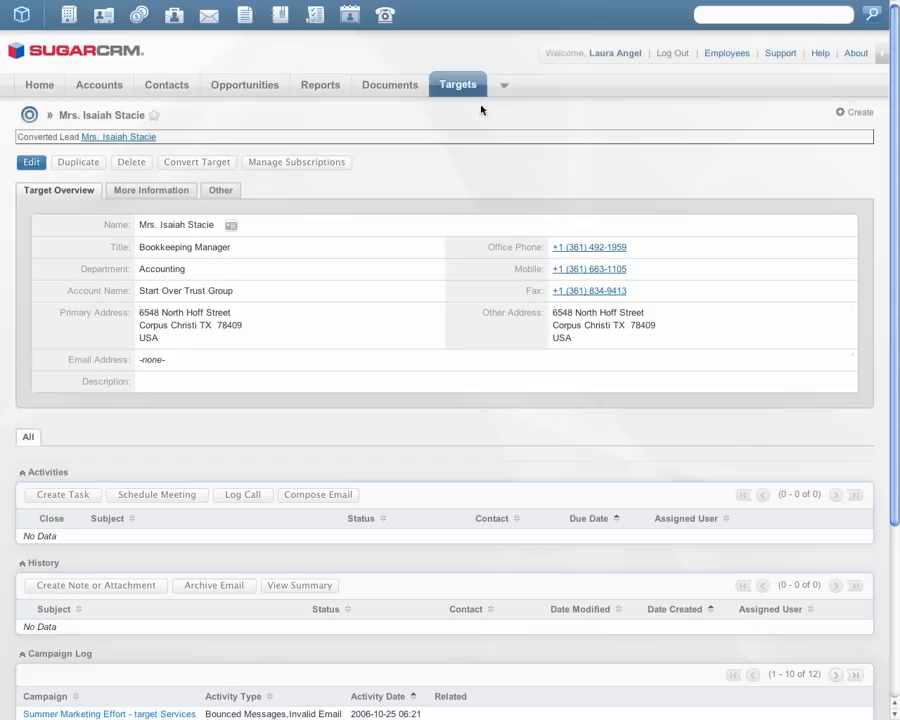
Step: Return to the Campaigns module from the converted target's record
{"action": "mouse_move", "coordinate": [506, 92]}
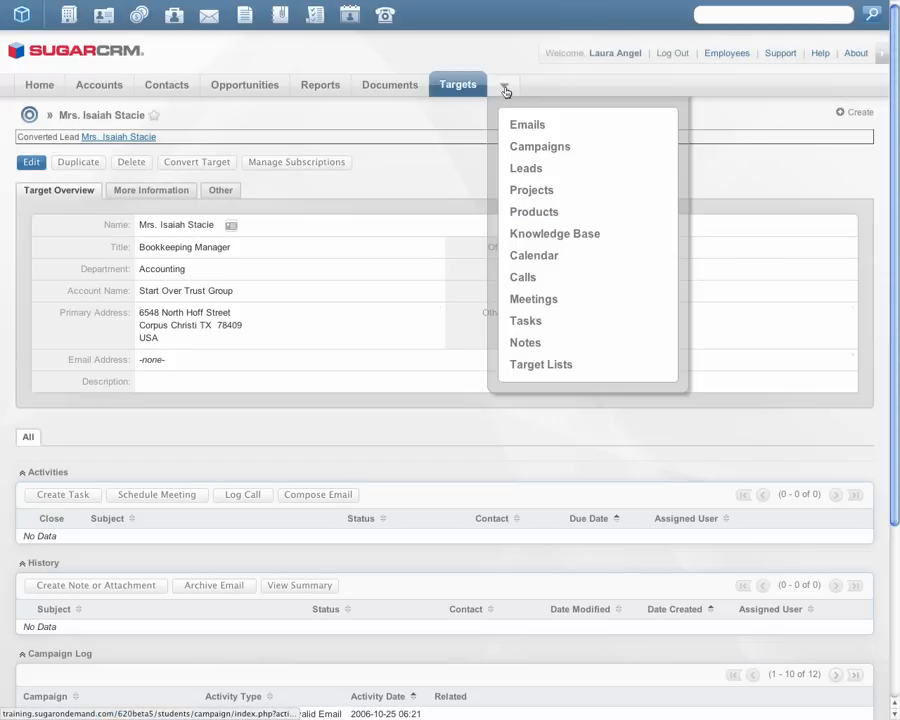
{"action": "left_click", "coordinate": [513, 147]}
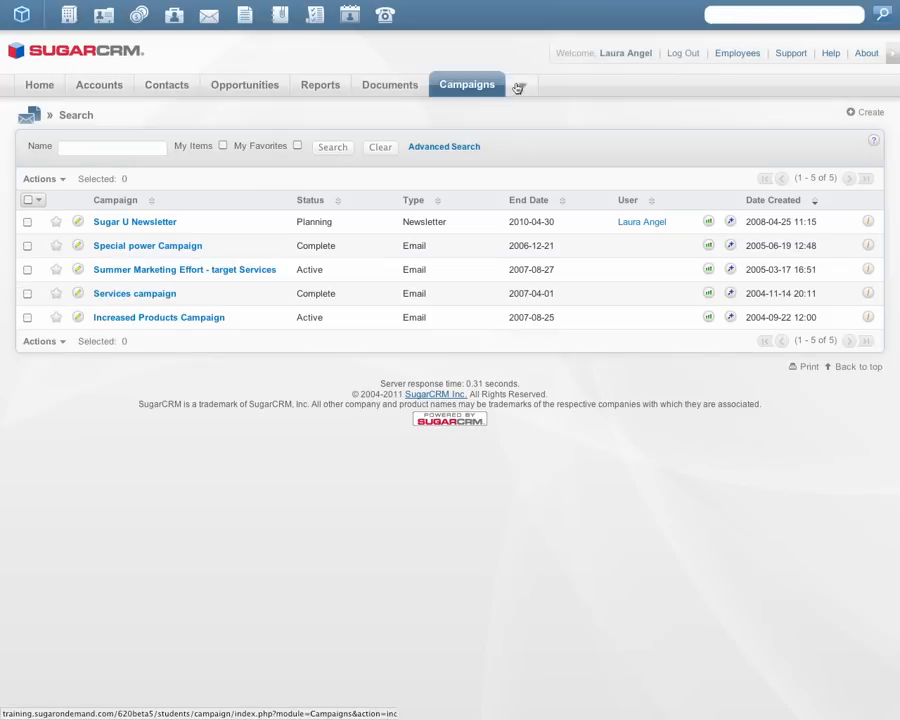
{"action": "mouse_move", "coordinate": [522, 88]}
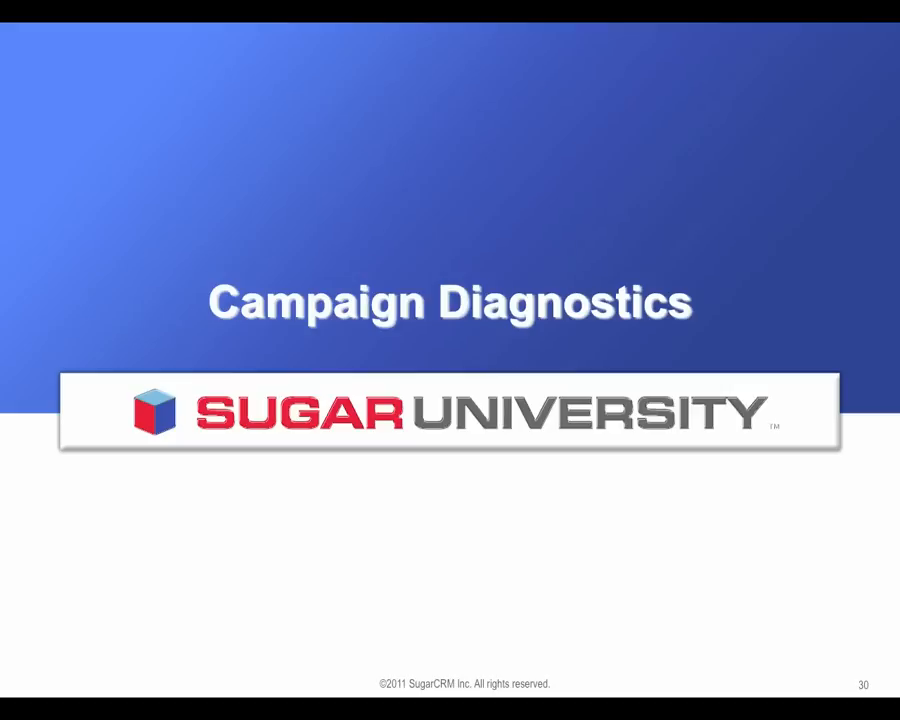
{"action": "left_click", "coordinate": [879, 557]}
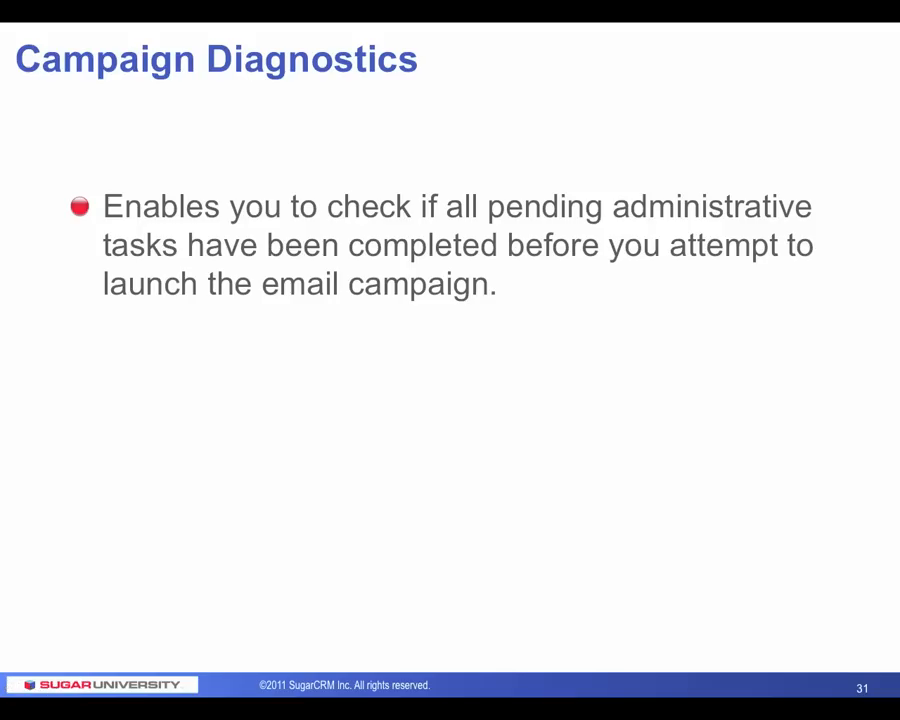
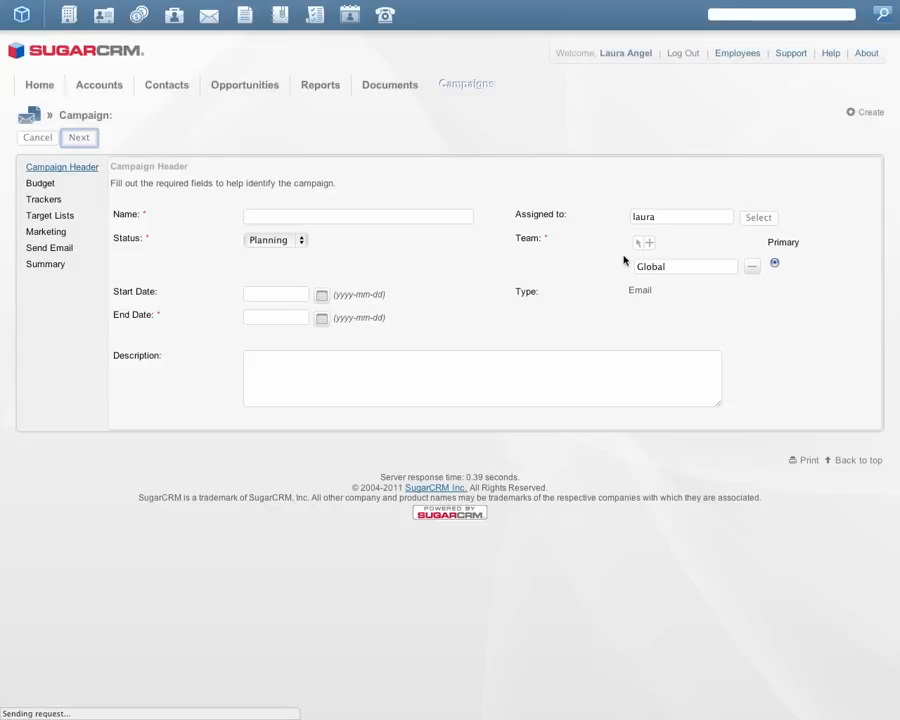
Step: Name the campaign "Sugar U Summer Sale" and set its status to Active
{"action": "left_click", "coordinate": [424, 215]}
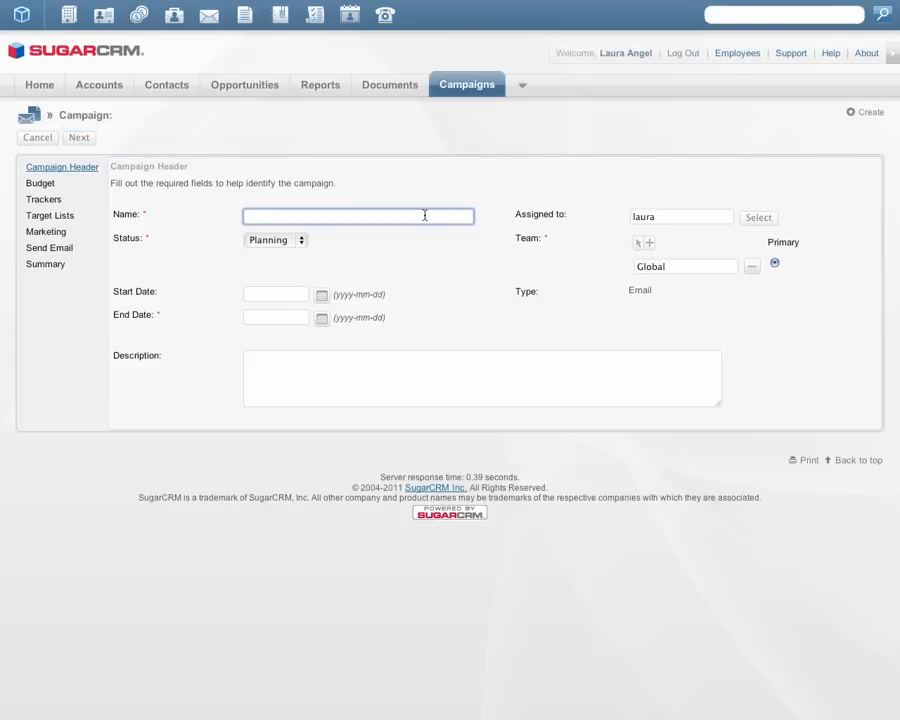
{"action": "type", "text": "Sugar U Summer Sale"}
{"action": "left_click", "coordinate": [298, 240]}
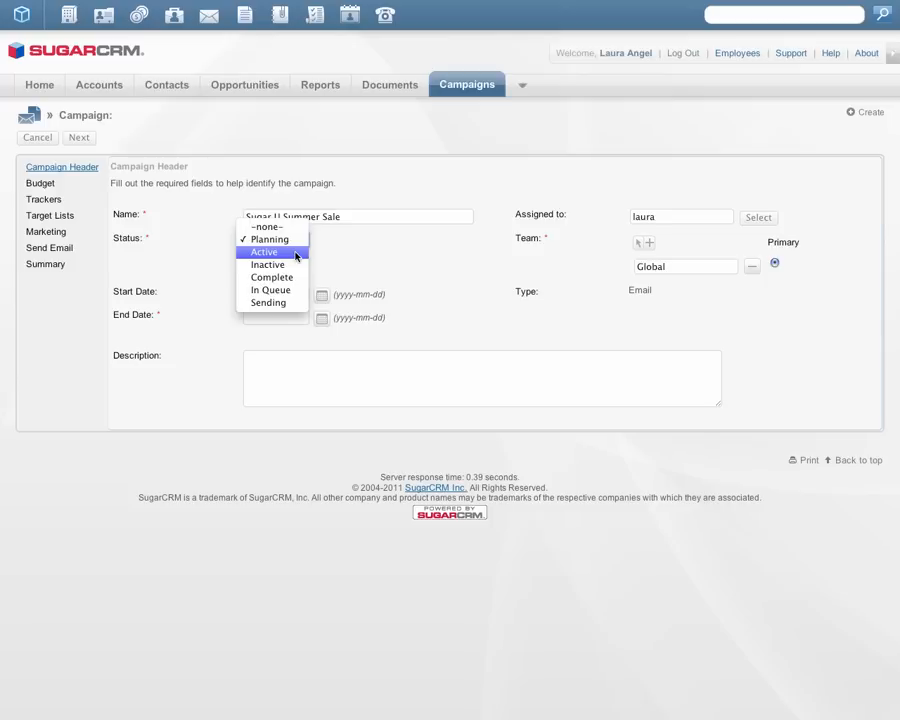
{"action": "left_click", "coordinate": [296, 253]}
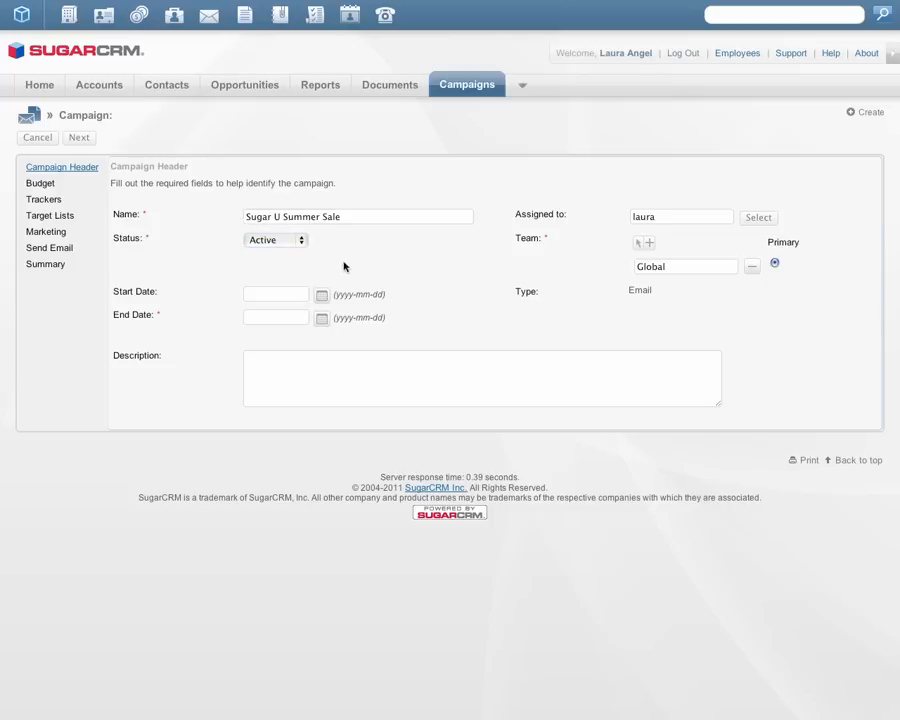
Step: Set the campaign's start date to 2011-06-10 and end date to 2011-06-30, and continue to the budget
{"action": "left_click", "coordinate": [322, 298]}
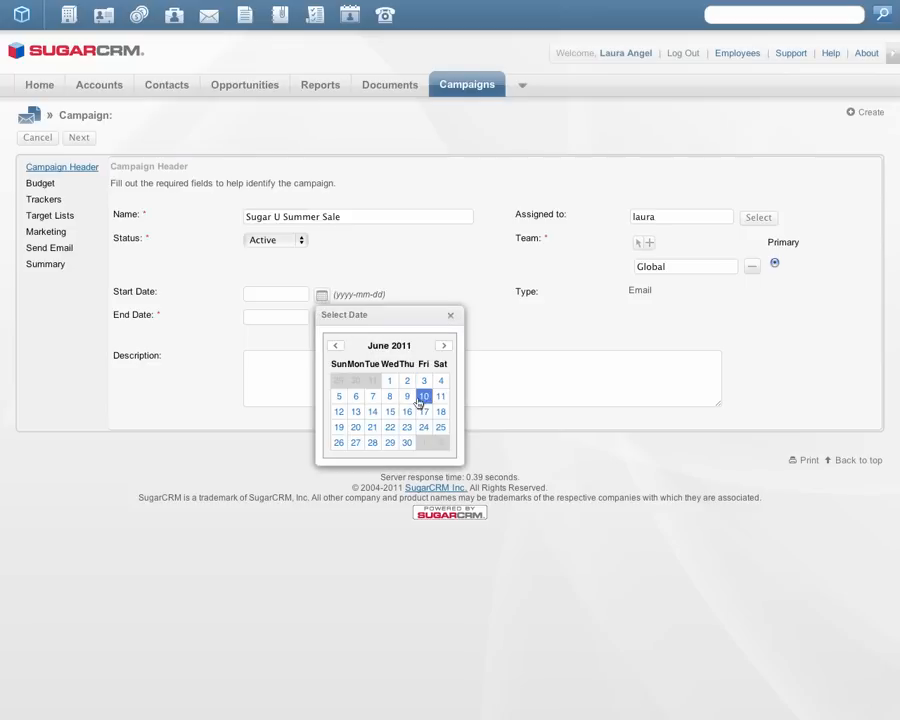
{"action": "left_click", "coordinate": [424, 396]}
{"action": "left_click", "coordinate": [322, 319]}
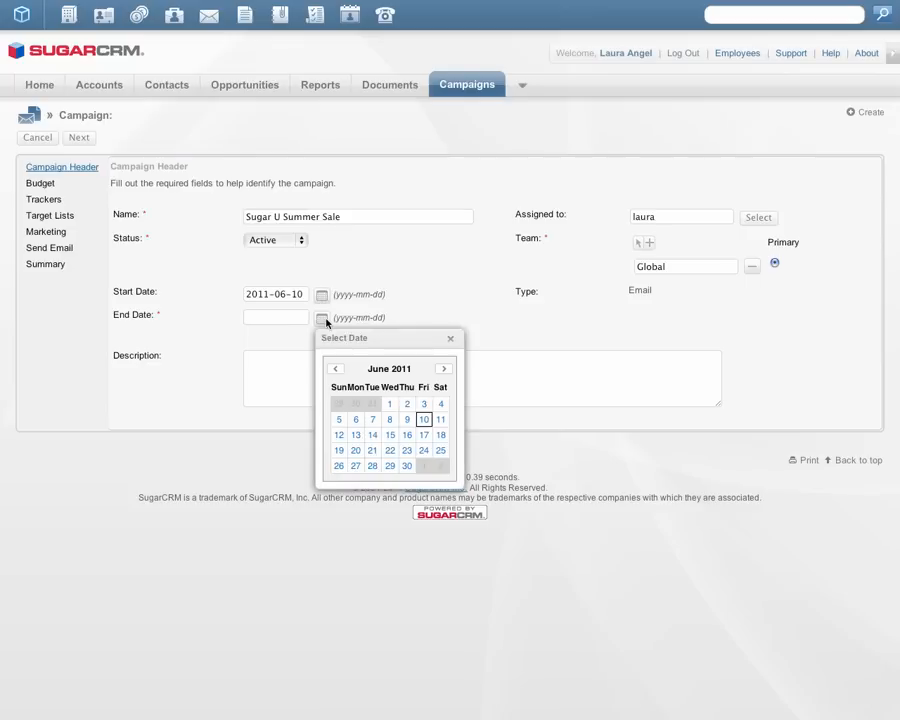
{"action": "left_click", "coordinate": [409, 468]}
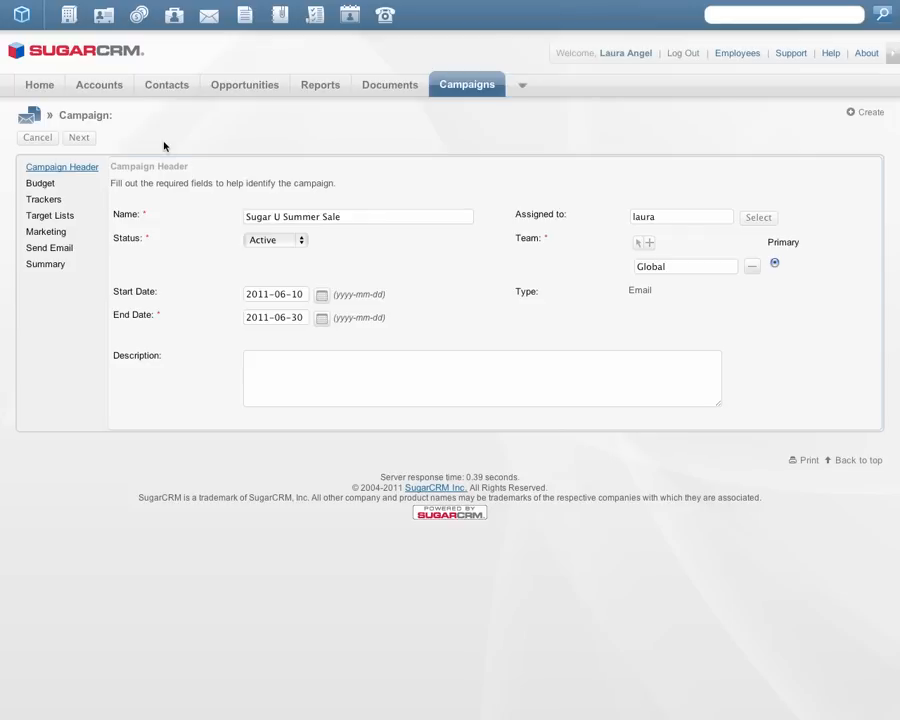
{"action": "left_click", "coordinate": [79, 139]}
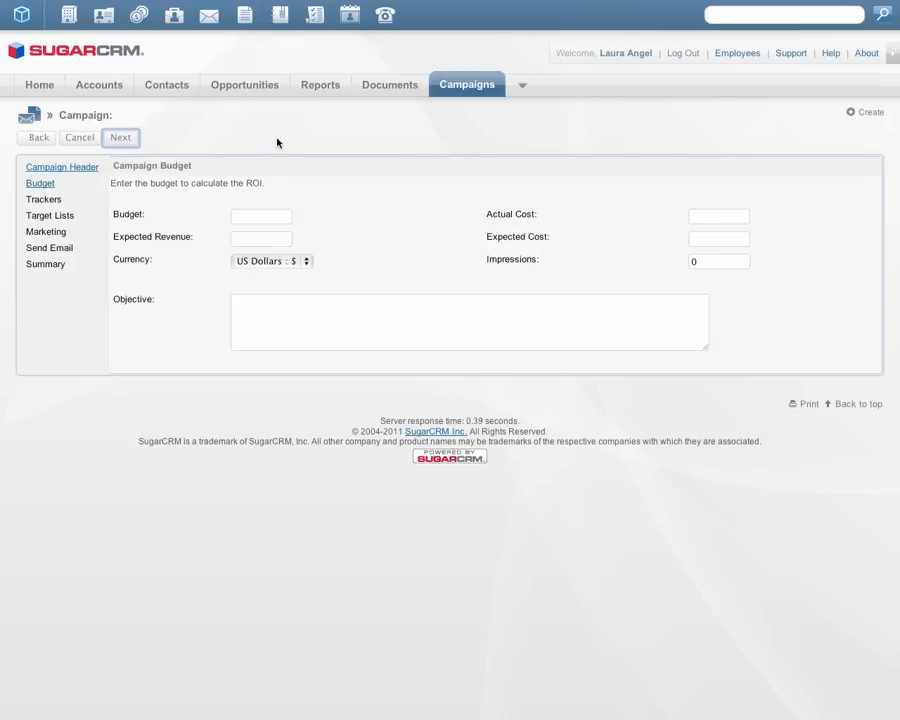
Step: Enter a campaign budget of 500.00 and an expected revenue of 1500.00
{"action": "left_click", "coordinate": [266, 214]}
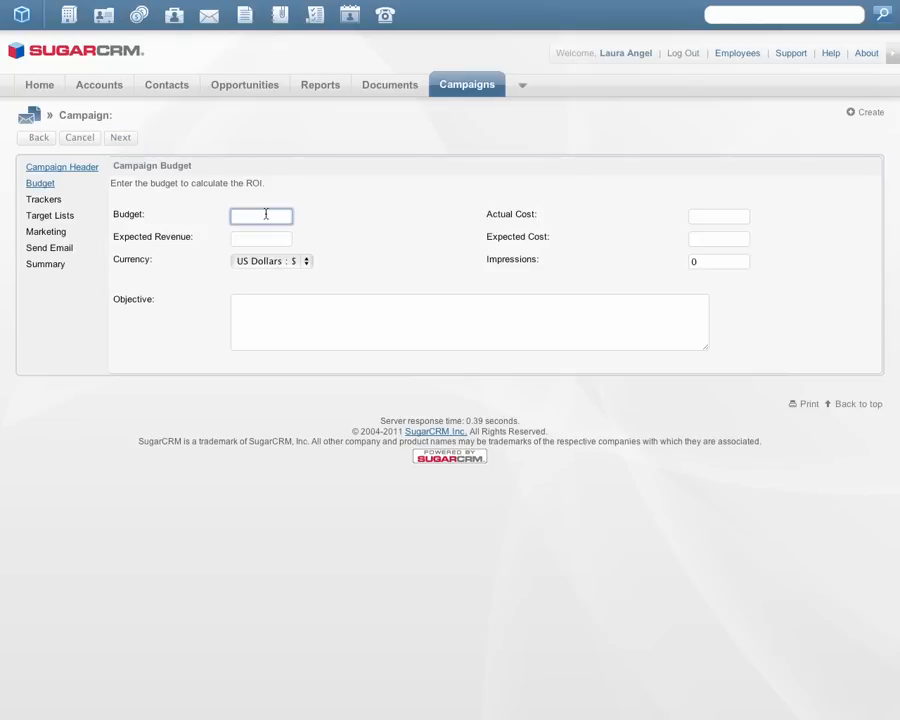
{"action": "type", "text": "500.00"}
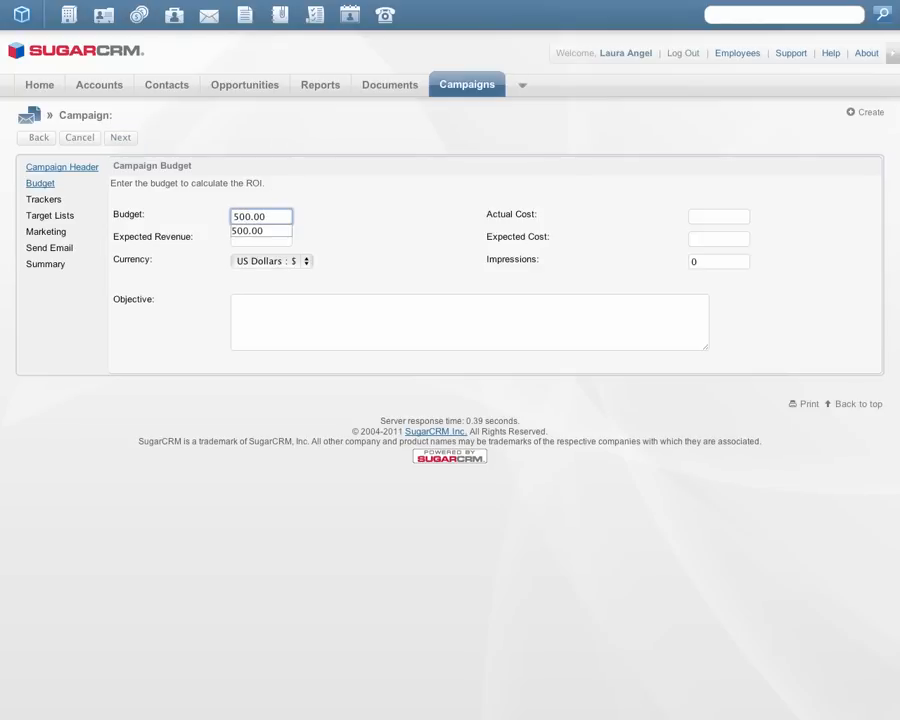
{"action": "key", "text": "Tab"}
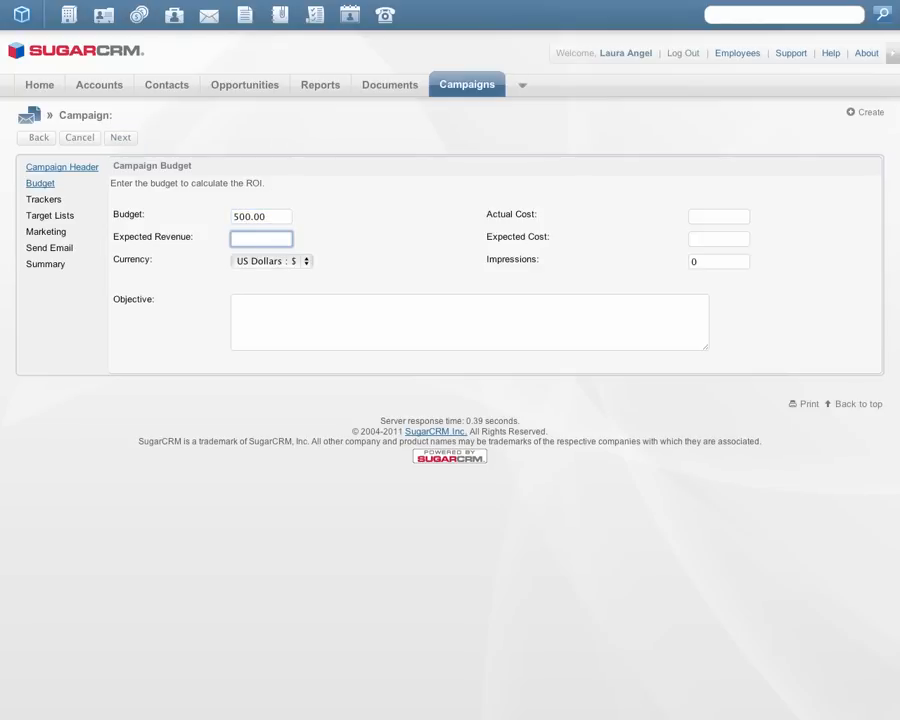
{"action": "type", "text": "1500.00"}
{"action": "key", "text": "Tab"}
{"action": "key", "text": "Tab"}
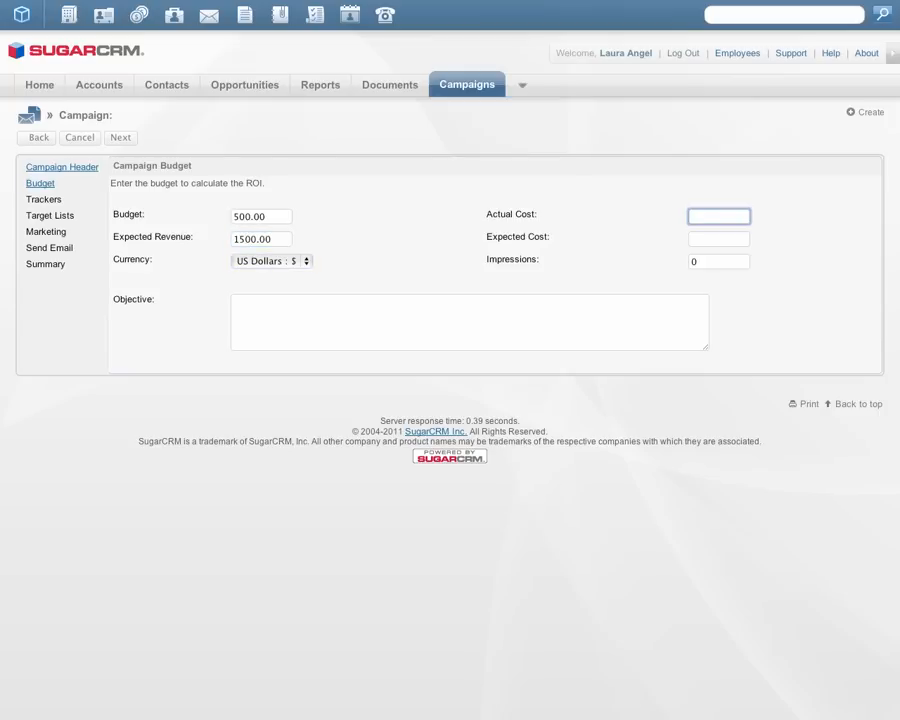
Step: Set the actual cost to 300.00, expected cost to 500.00 and impressions to 500, and continue to the trackers
{"action": "type", "text": "300.00"}
{"action": "key", "text": "Tab"}
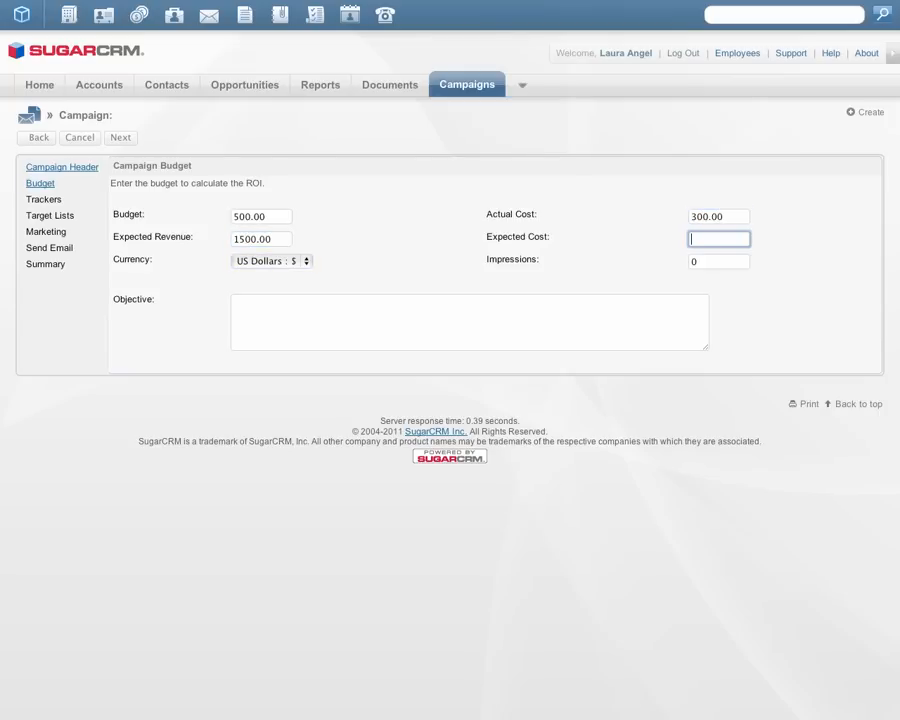
{"action": "type", "text": "500.00"}
{"action": "key", "text": "Tab"}
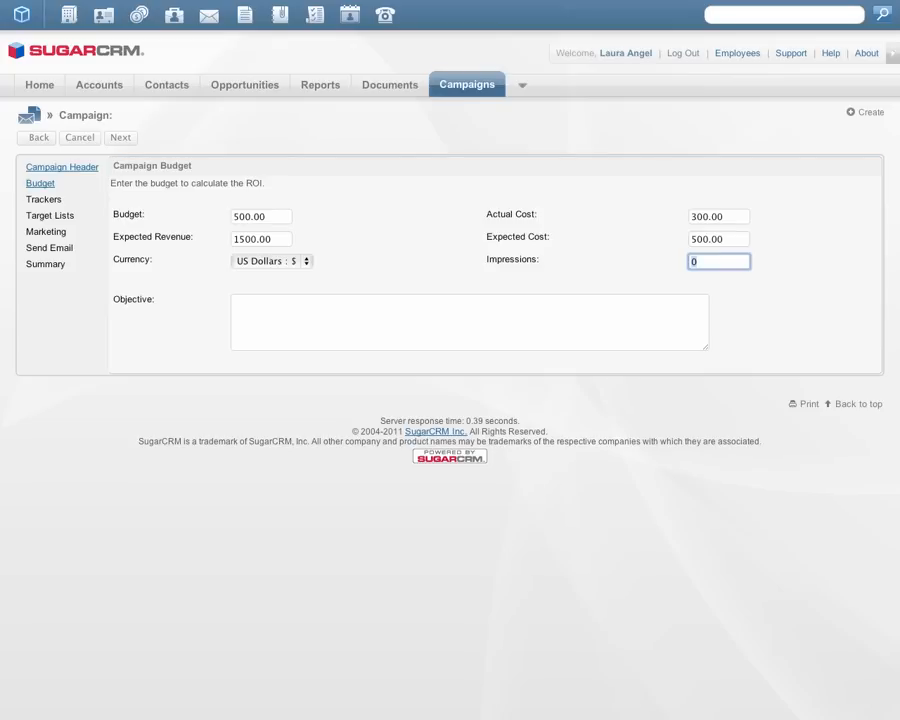
{"action": "type", "text": "500"}
{"action": "key", "text": "Return"}
{"action": "left_click", "coordinate": [390, 225]}
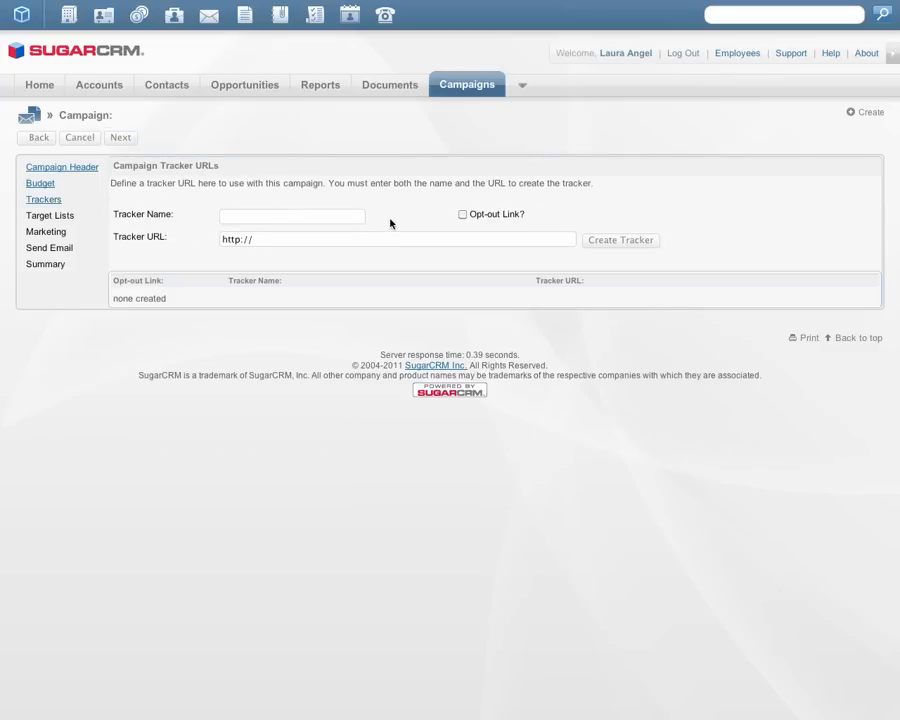
{"action": "left_click", "coordinate": [326, 219]}
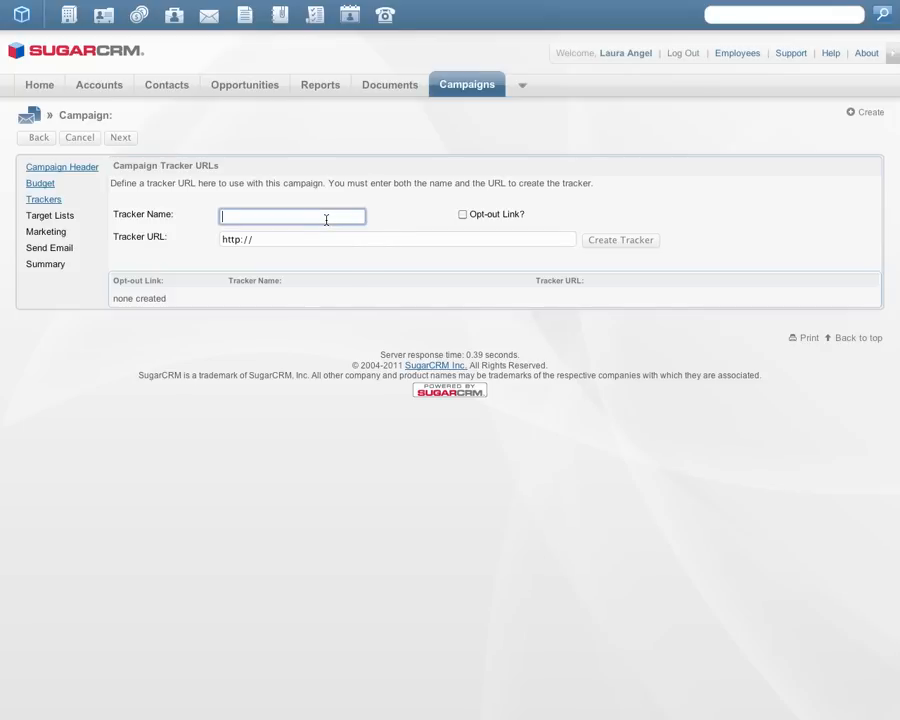
{"action": "type", "text": "Register Now"}
{"action": "left_click", "coordinate": [424, 213]}
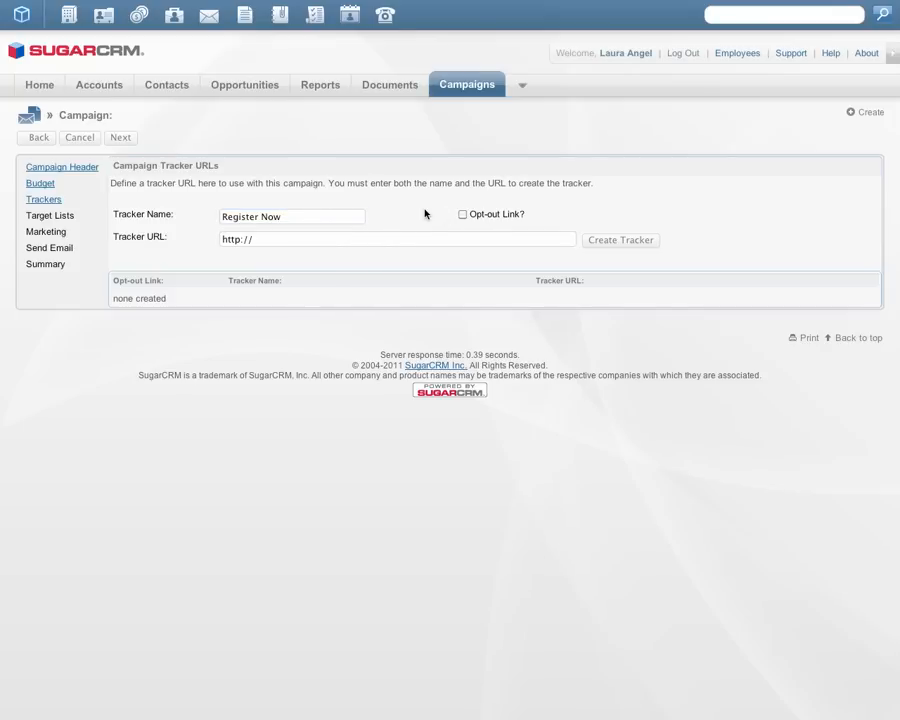
{"action": "left_click", "coordinate": [539, 239]}
{"action": "type", "text": "w"}
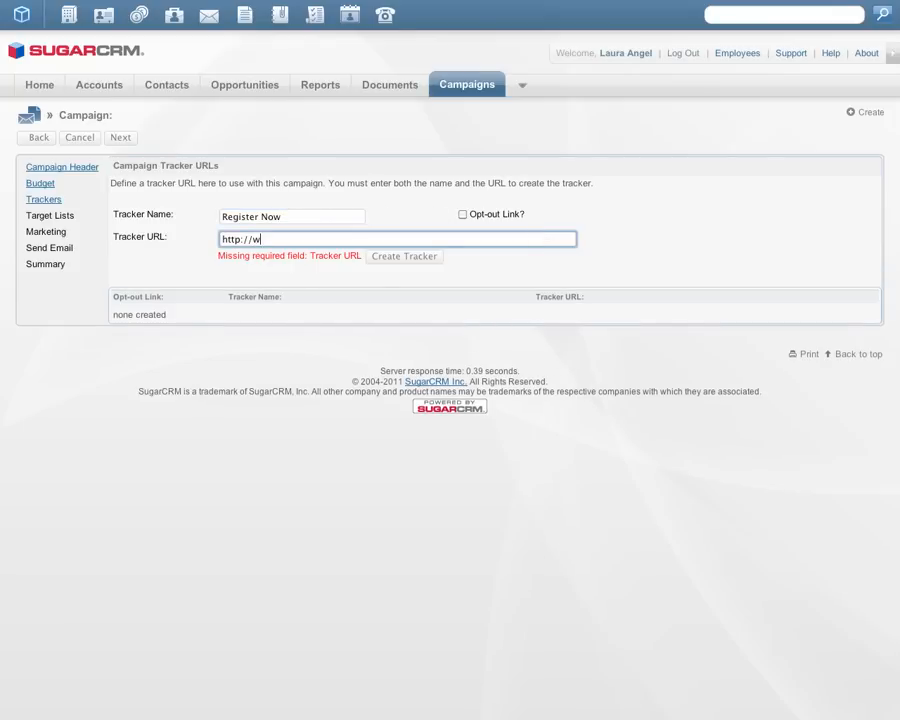
{"action": "type", "text": "ww."}
{"action": "key", "text": "Down"}
{"action": "key", "text": "Return"}
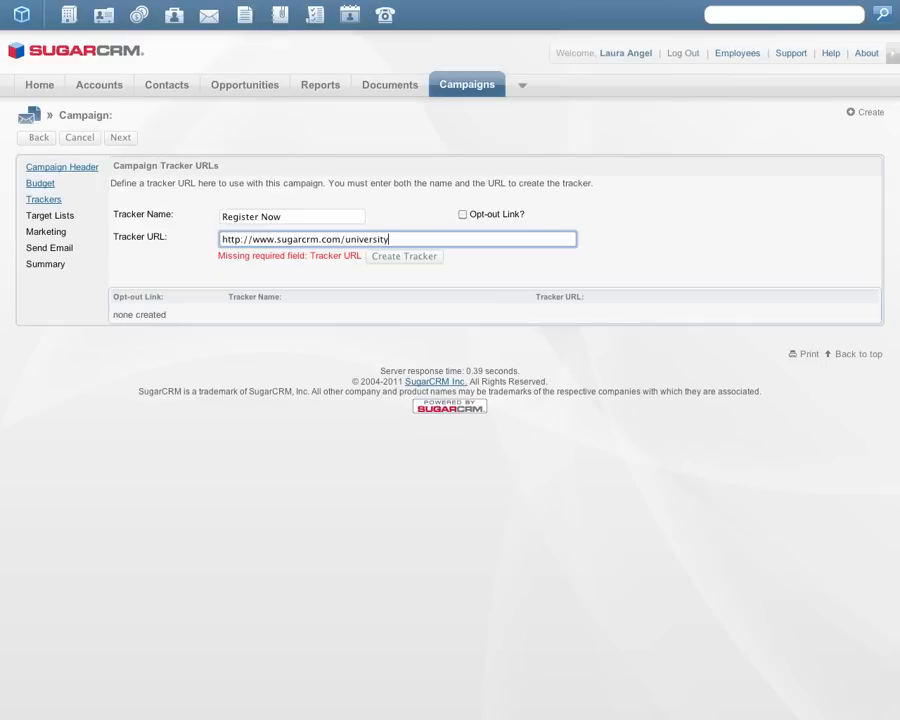
{"action": "left_click", "coordinate": [398, 257]}
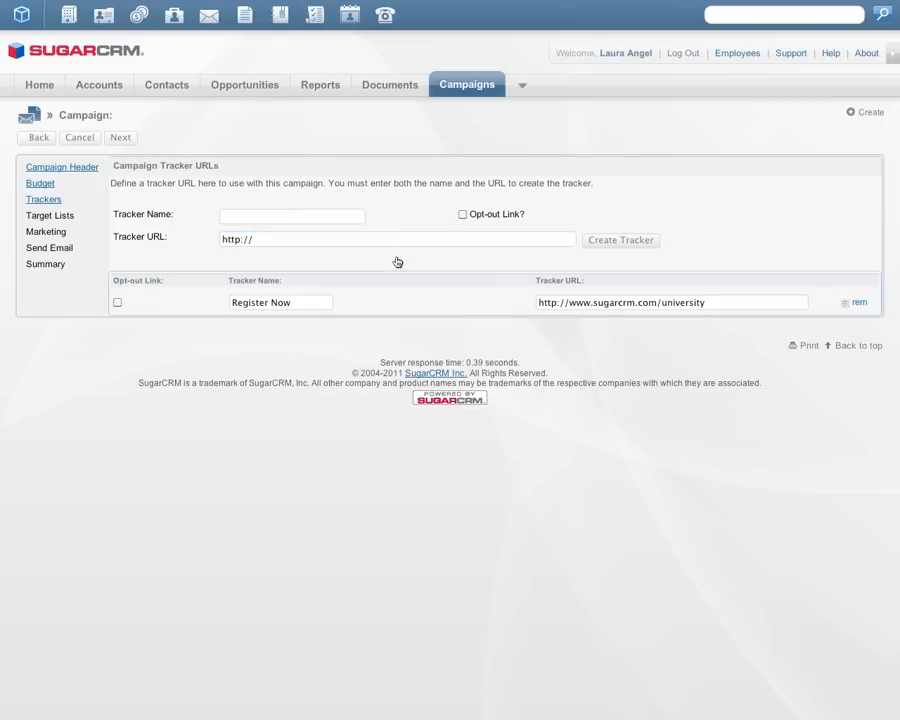
Step: Create an opt-out link tracker named "Unsubscribe" and continue to the target lists
{"action": "left_click", "coordinate": [333, 217]}
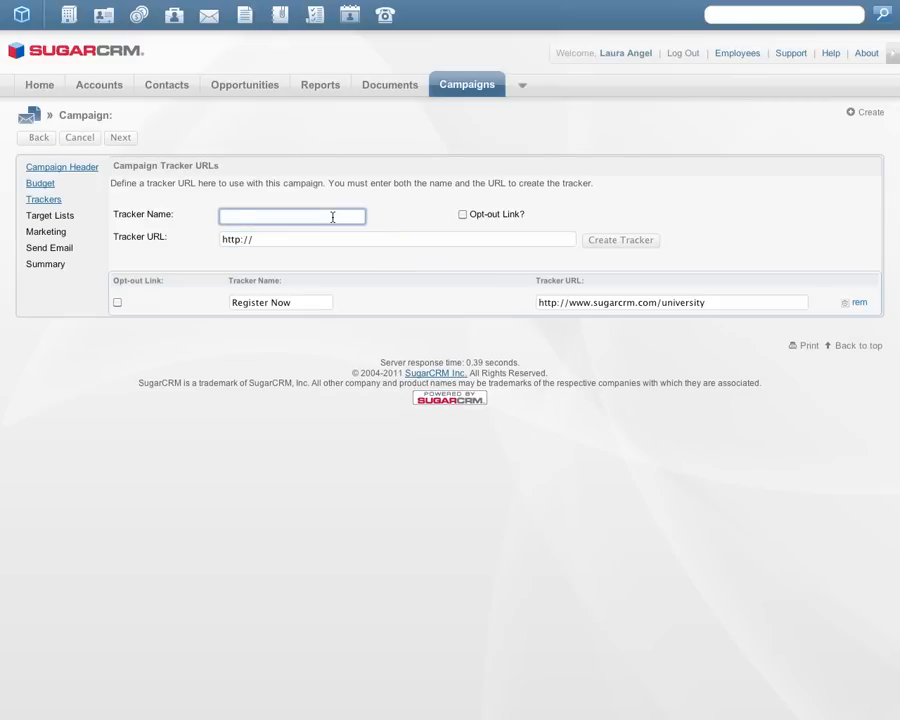
{"action": "type", "text": "Unsu"}
{"action": "key", "text": "Down"}
{"action": "key", "text": "Return"}
{"action": "left_click", "coordinate": [462, 215]}
{"action": "left_click", "coordinate": [612, 241]}
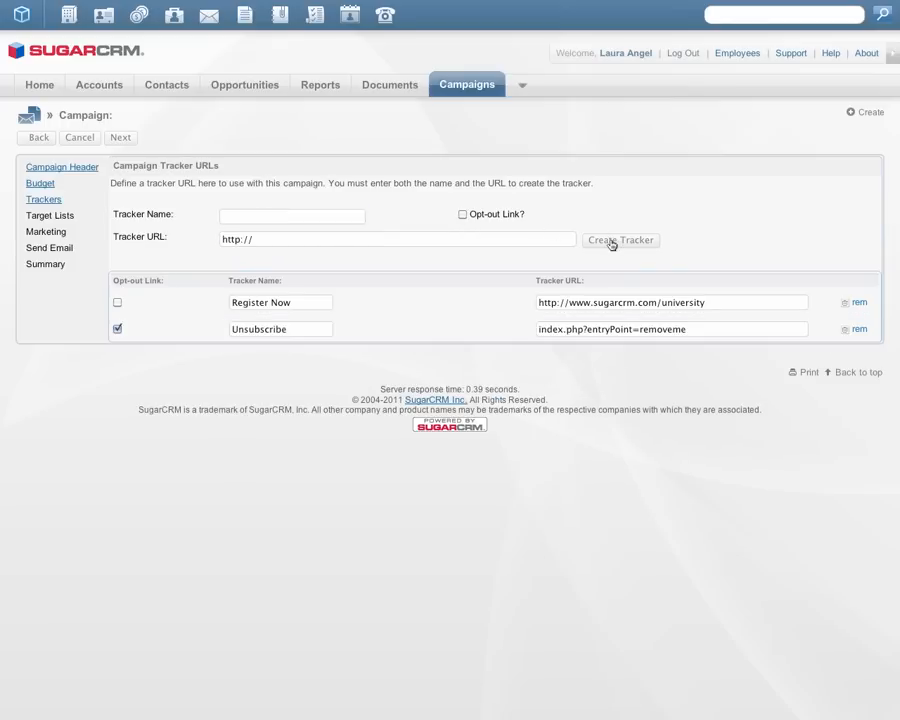
{"action": "left_click", "coordinate": [121, 139]}
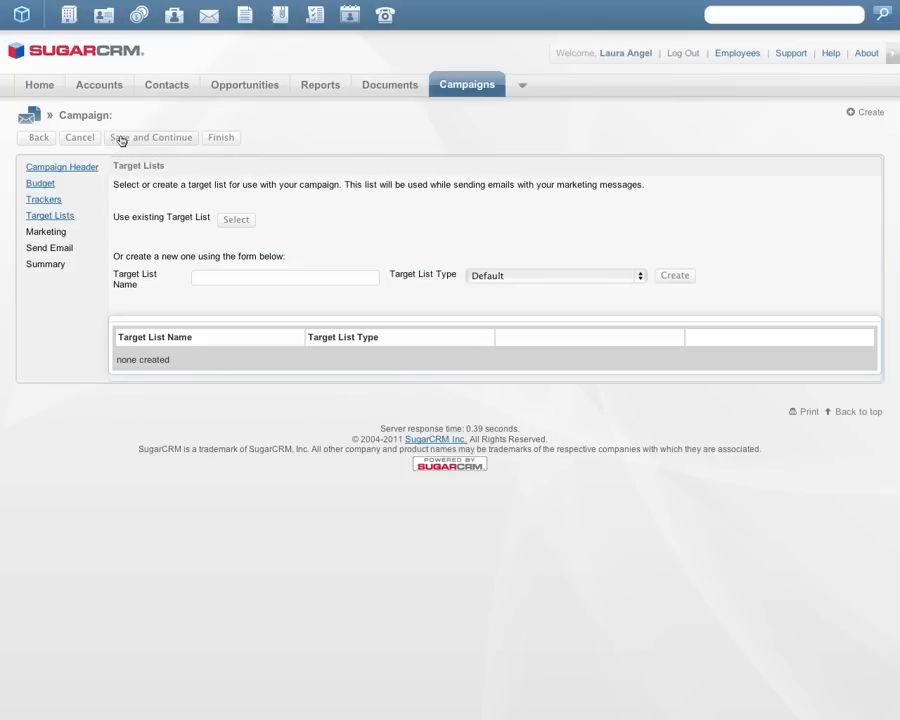
Step: Attach the existing Summer Default List to the campaign, then save and continue to the marketing email
{"action": "left_click", "coordinate": [237, 221]}
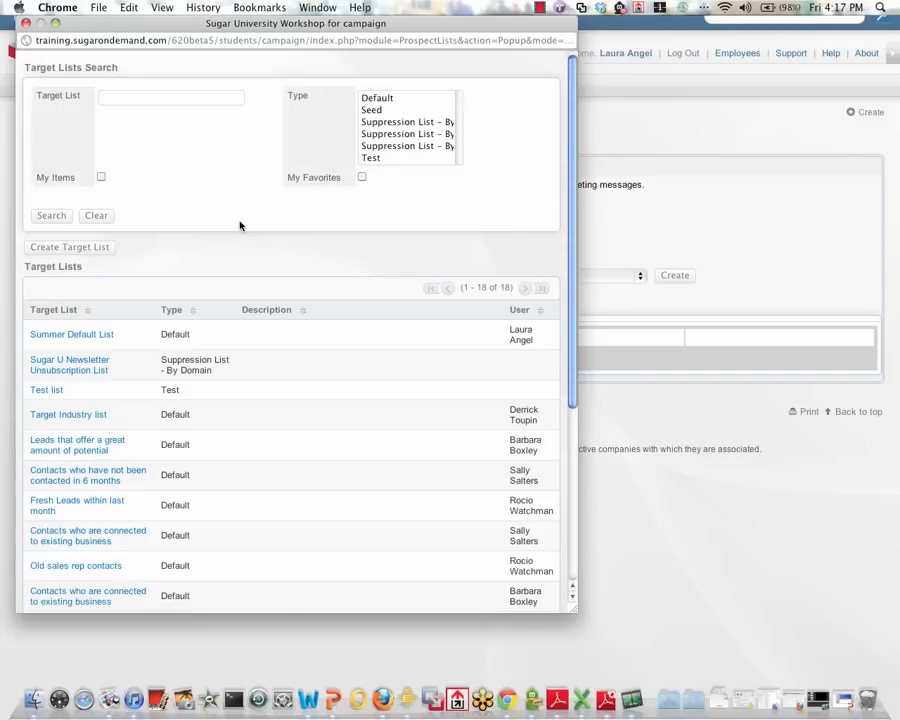
{"action": "left_click", "coordinate": [89, 336]}
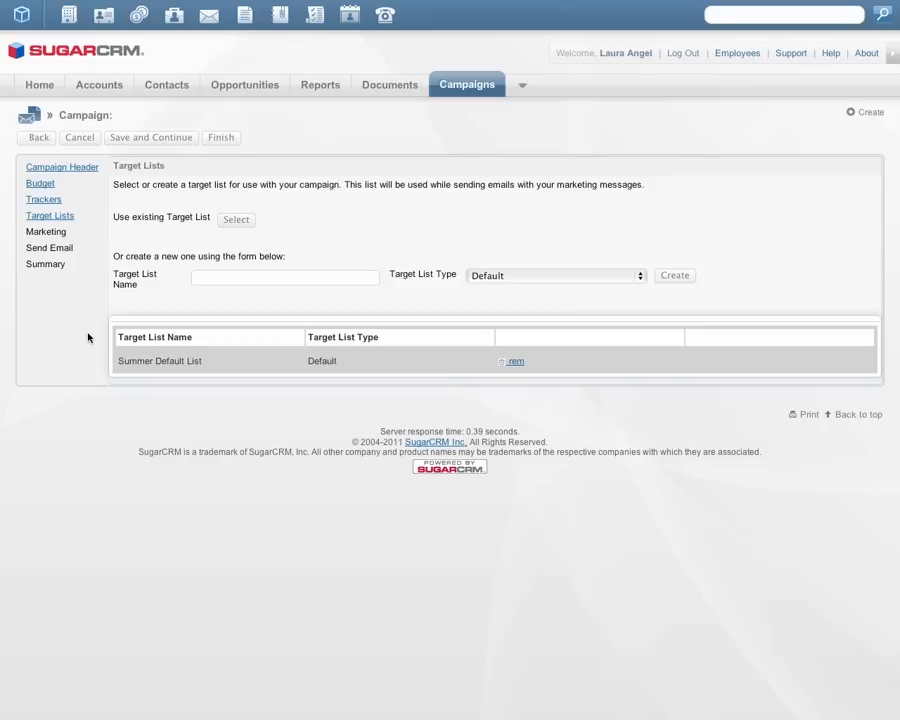
{"action": "left_click", "coordinate": [167, 138]}
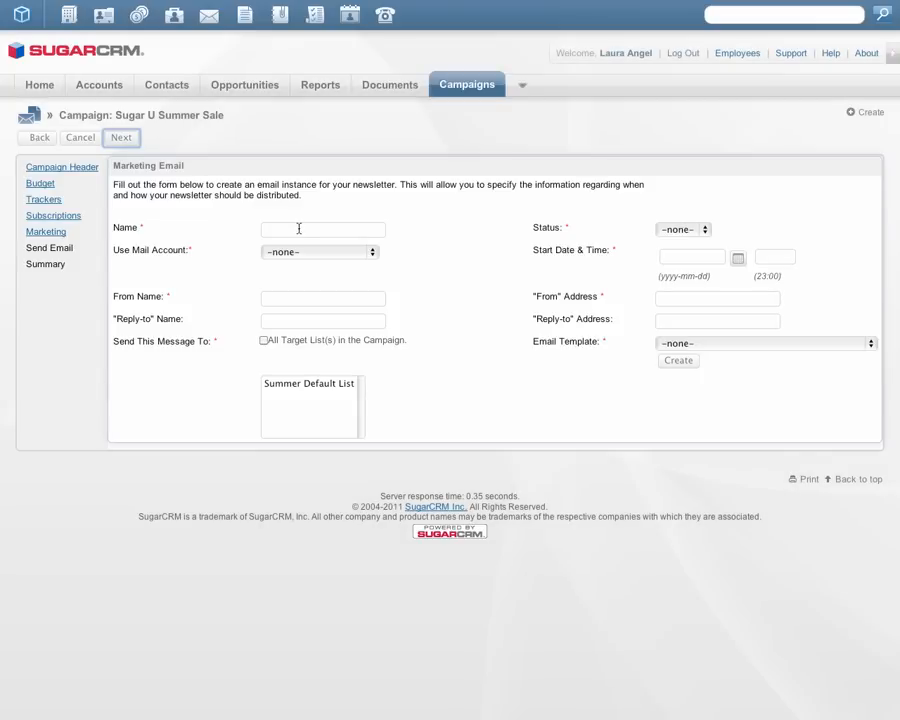
Step: Name the marketing email "Summer Sugar U Marketing"
{"action": "left_click_drag", "start_coordinate": [190, 165], "coordinate": [112, 163]}
{"action": "left_click", "coordinate": [382, 196]}
{"action": "left_click", "coordinate": [363, 231]}
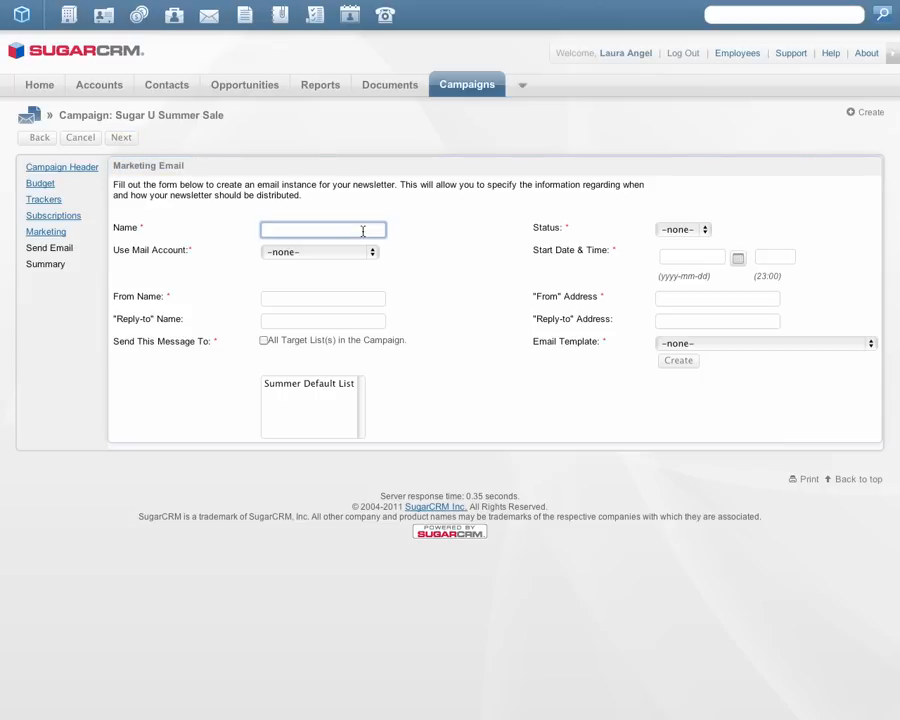
{"action": "type", "text": "Summer"}
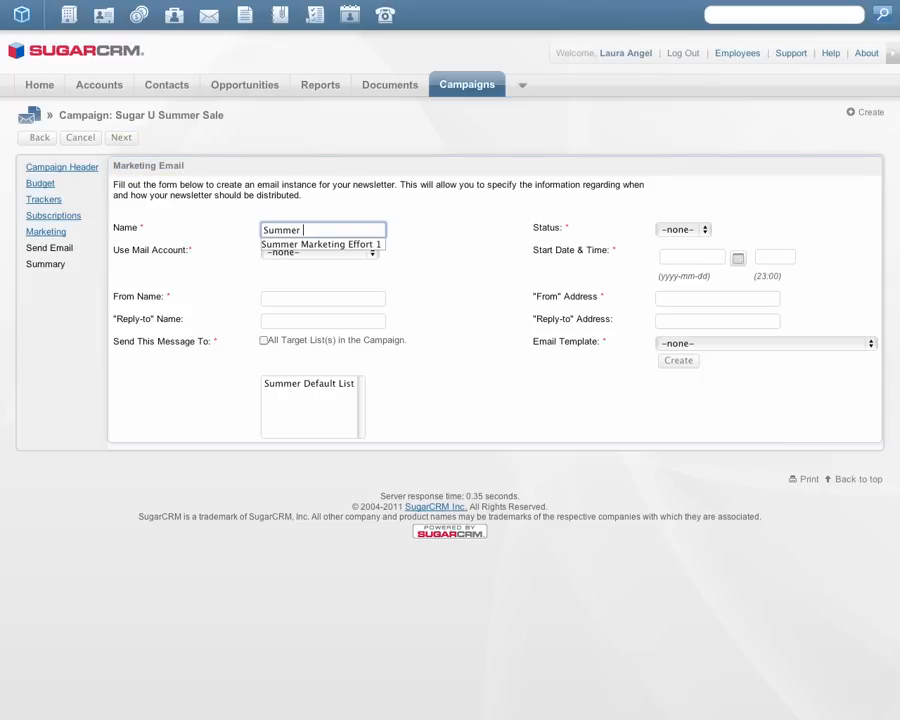
{"action": "type", "text": " Sugar U Marketing"}
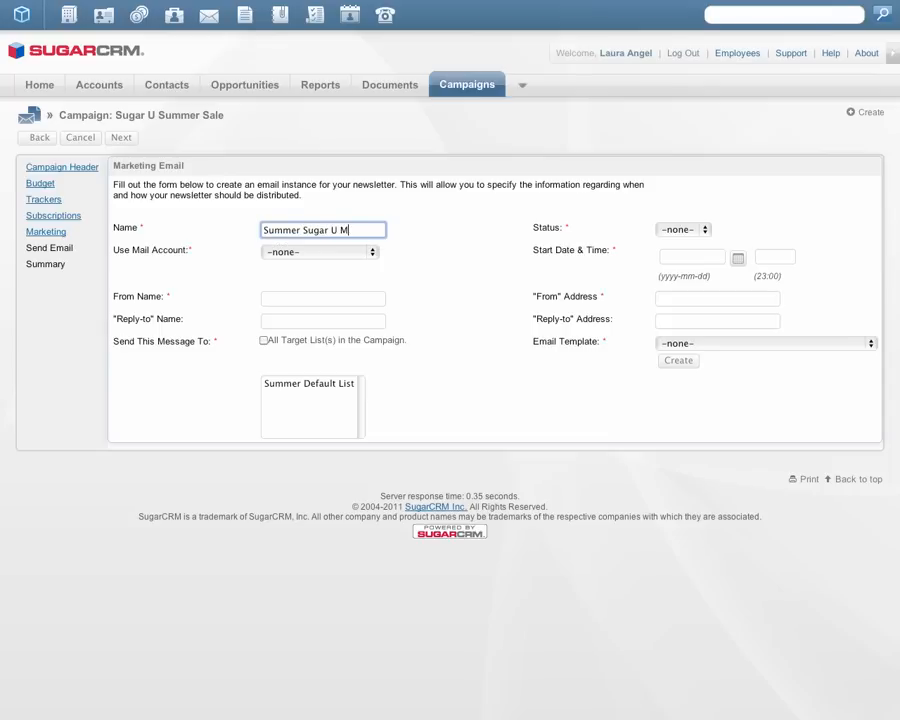
Step: Choose Campaign E-mail Box as the mail account for the marketing email
{"action": "left_click", "coordinate": [370, 254]}
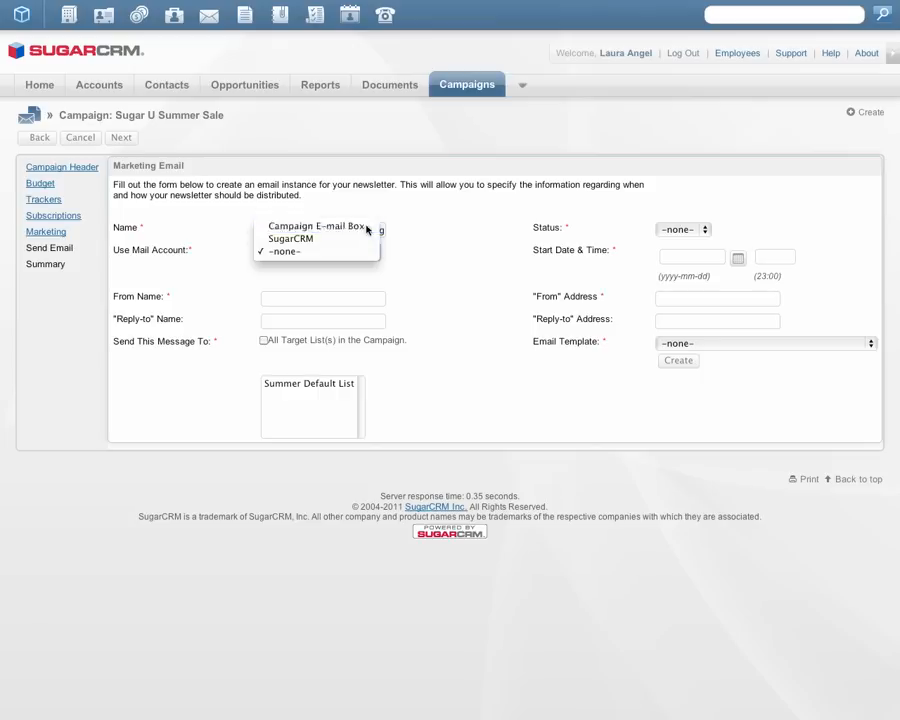
{"action": "left_click", "coordinate": [368, 228]}
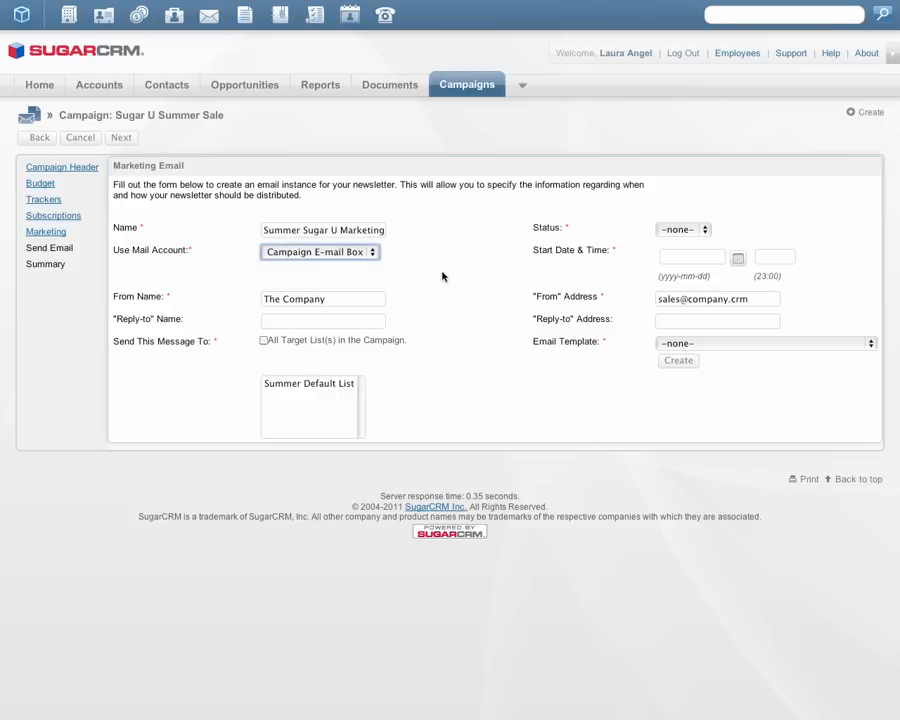
{"action": "left_click", "coordinate": [373, 257]}
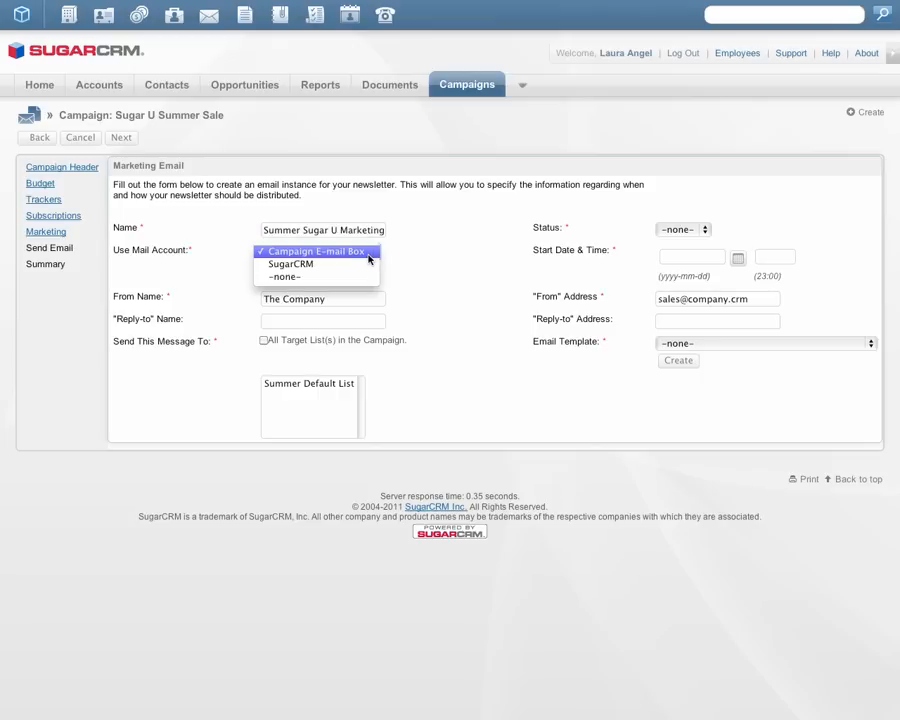
{"action": "left_click", "coordinate": [368, 256]}
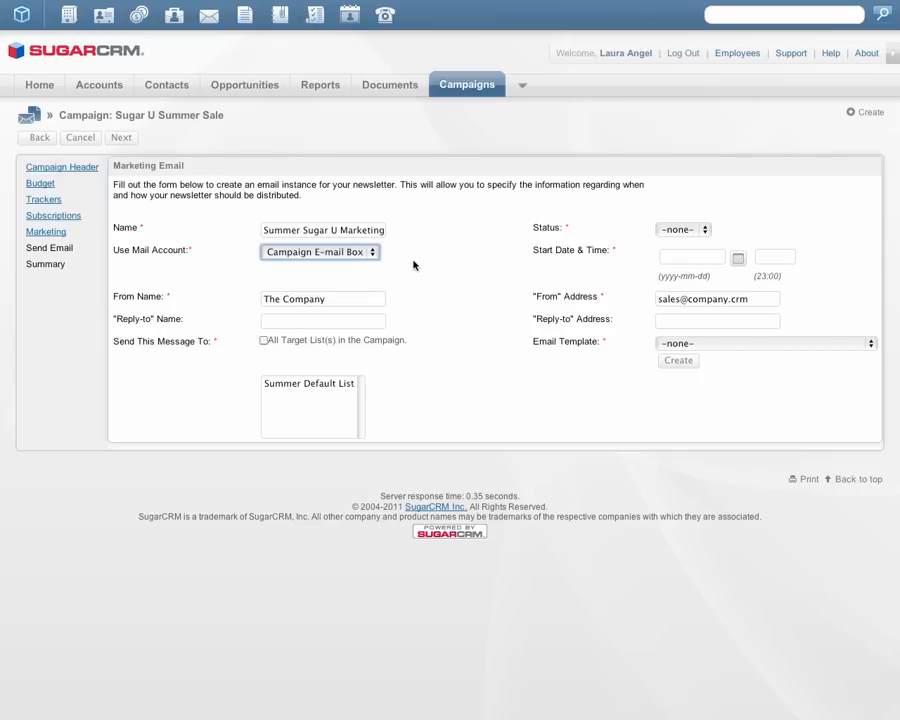
Step: Set the marketing email's status to Active and its start date and time to 2011-06-17, 23:00
{"action": "left_click", "coordinate": [699, 232]}
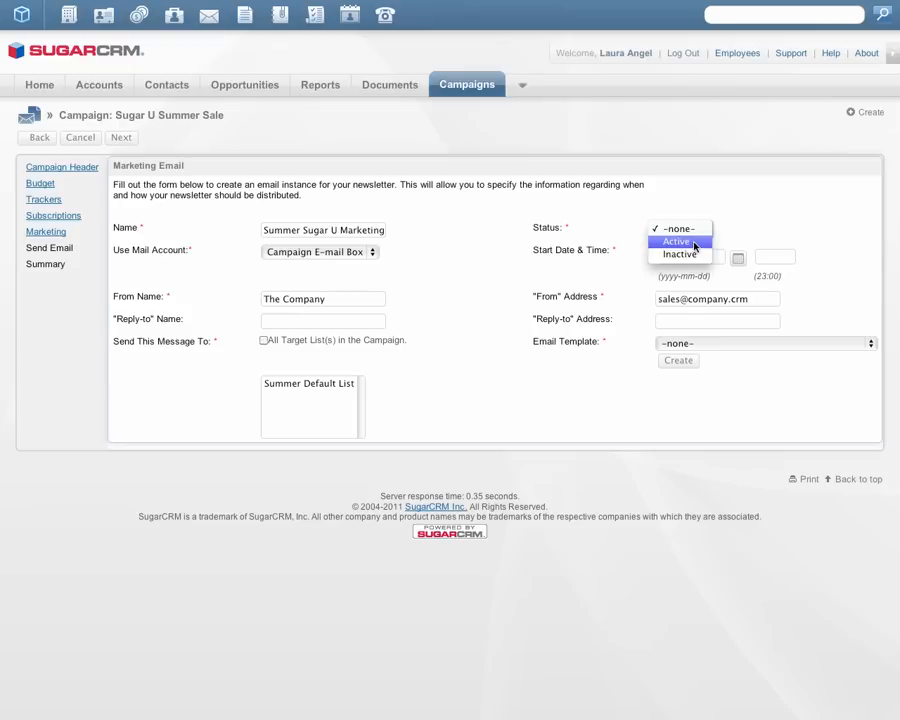
{"action": "left_click", "coordinate": [694, 242]}
{"action": "left_click", "coordinate": [739, 258]}
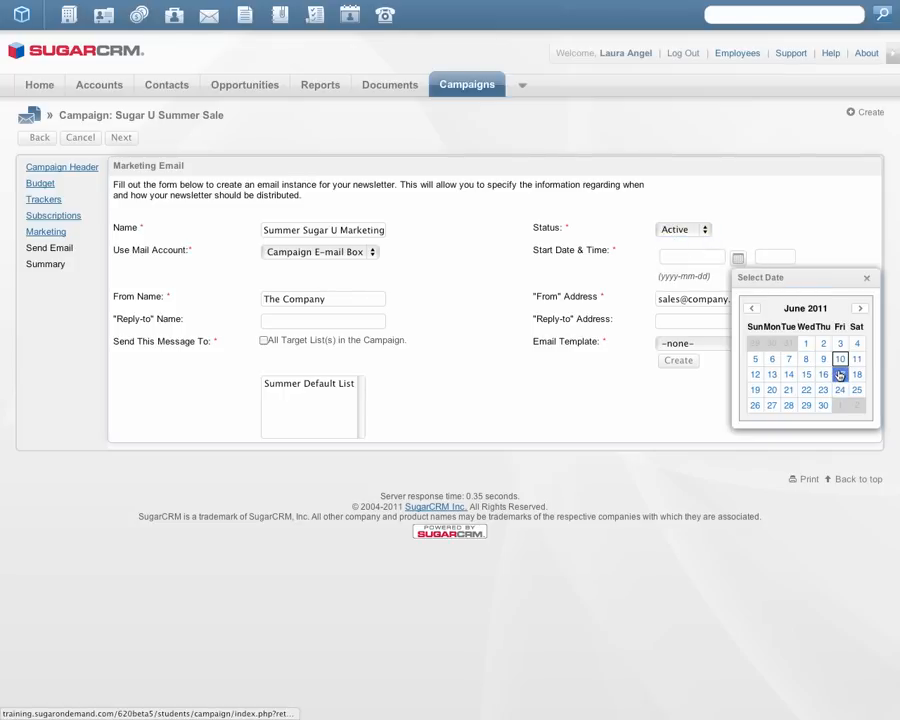
{"action": "left_click", "coordinate": [840, 374]}
{"action": "left_click", "coordinate": [780, 258]}
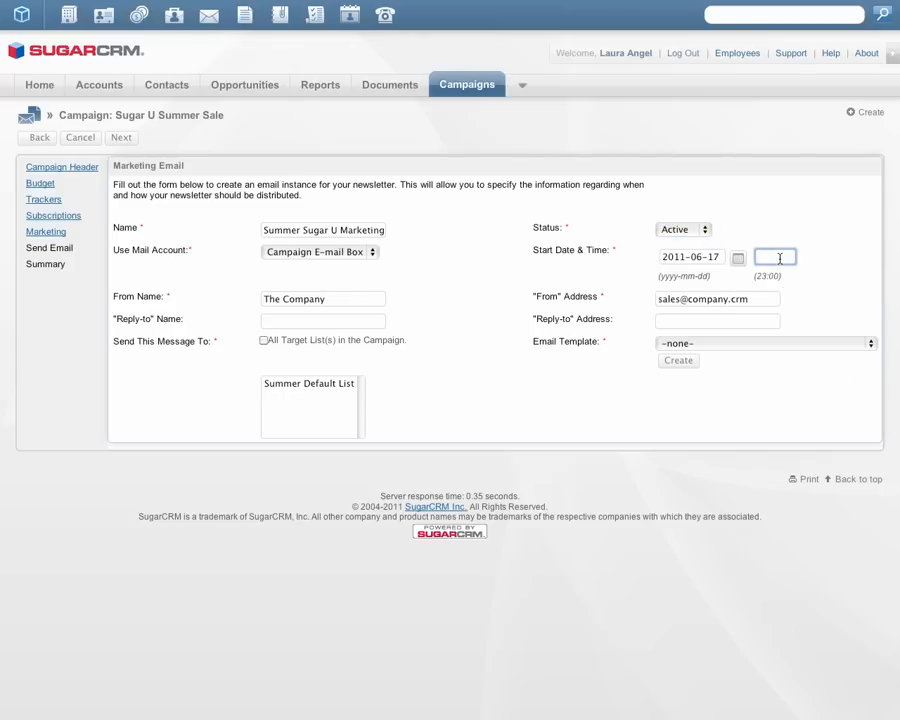
{"action": "type", "text": "23:00"}
Step: Enter "The Company" as the reply-to name and fill in the customer service reply-to e-mail address
{"action": "left_click", "coordinate": [353, 300]}
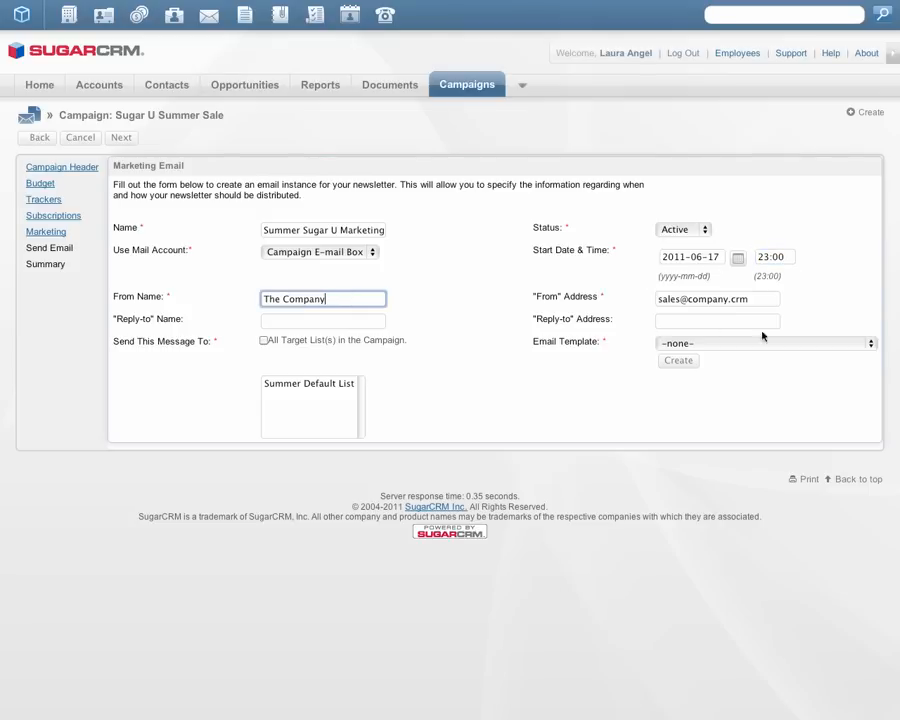
{"action": "left_click", "coordinate": [763, 299]}
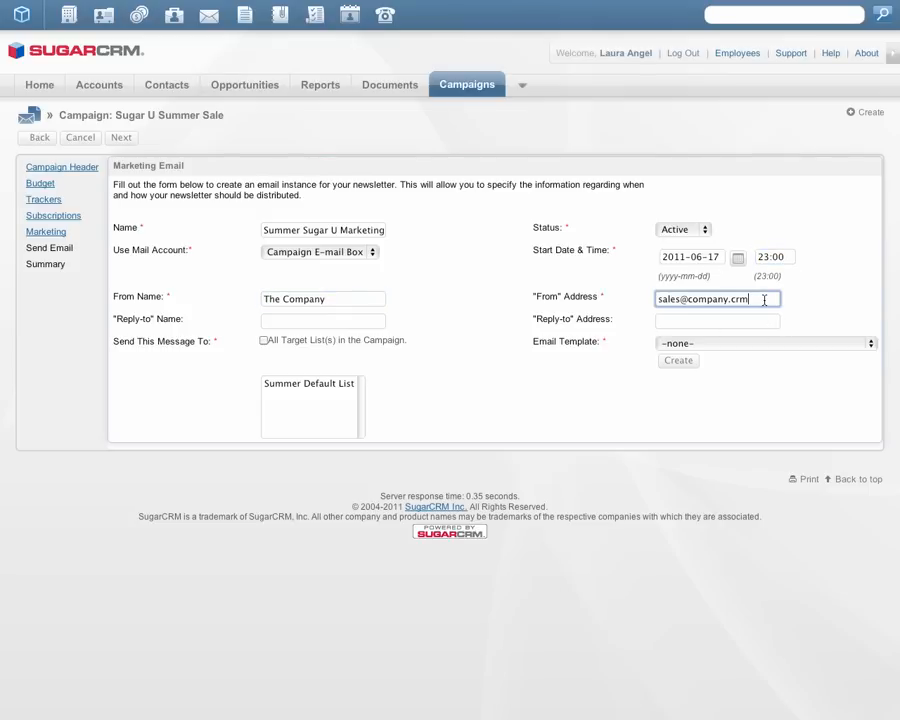
{"action": "left_click", "coordinate": [321, 321]}
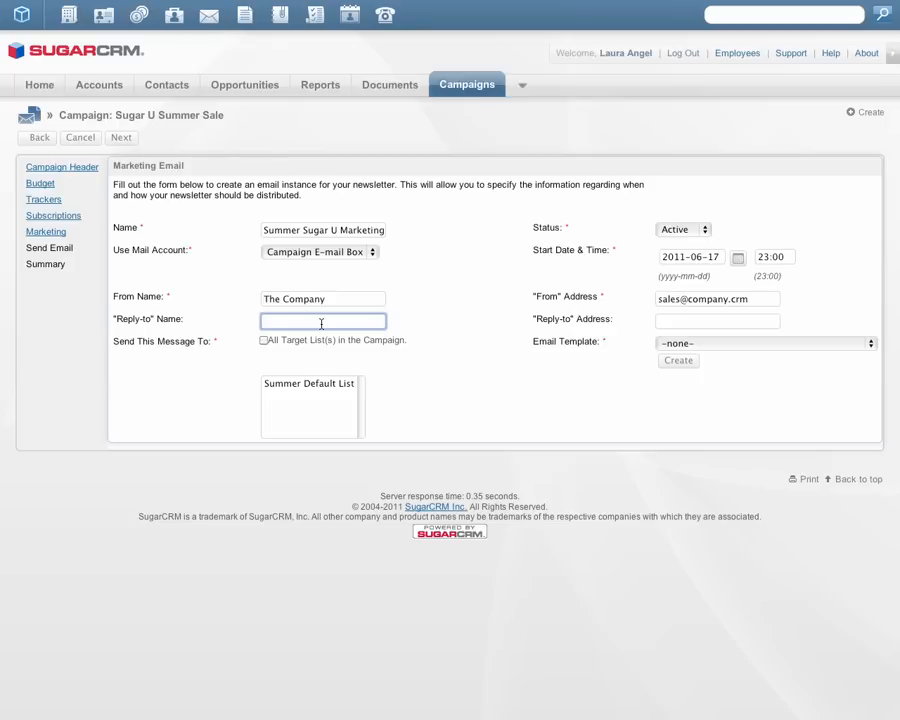
{"action": "type", "text": "The Company"}
{"action": "key", "text": "Tab"}
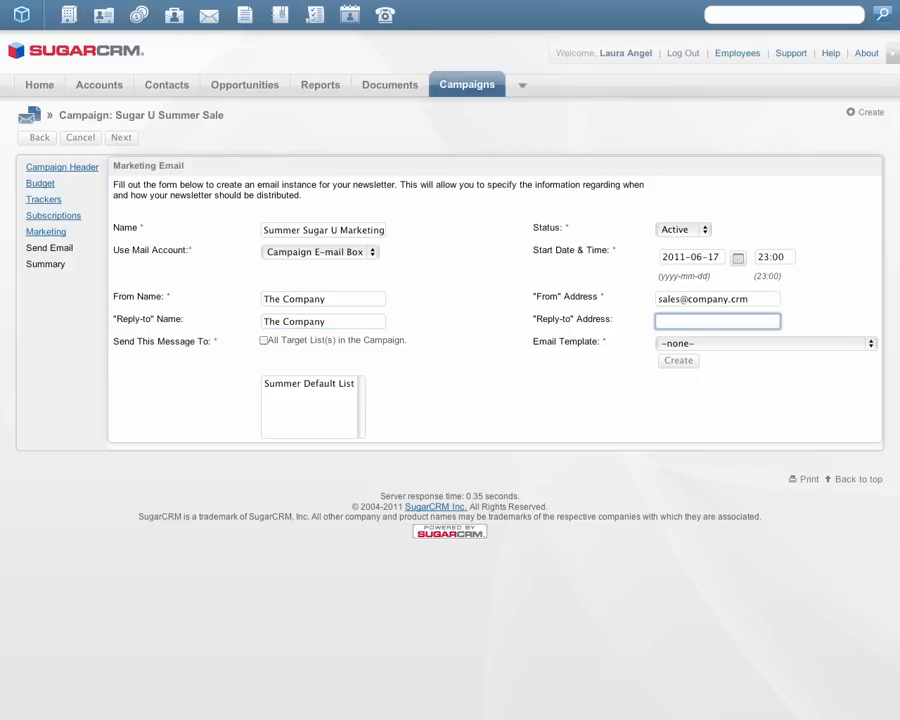
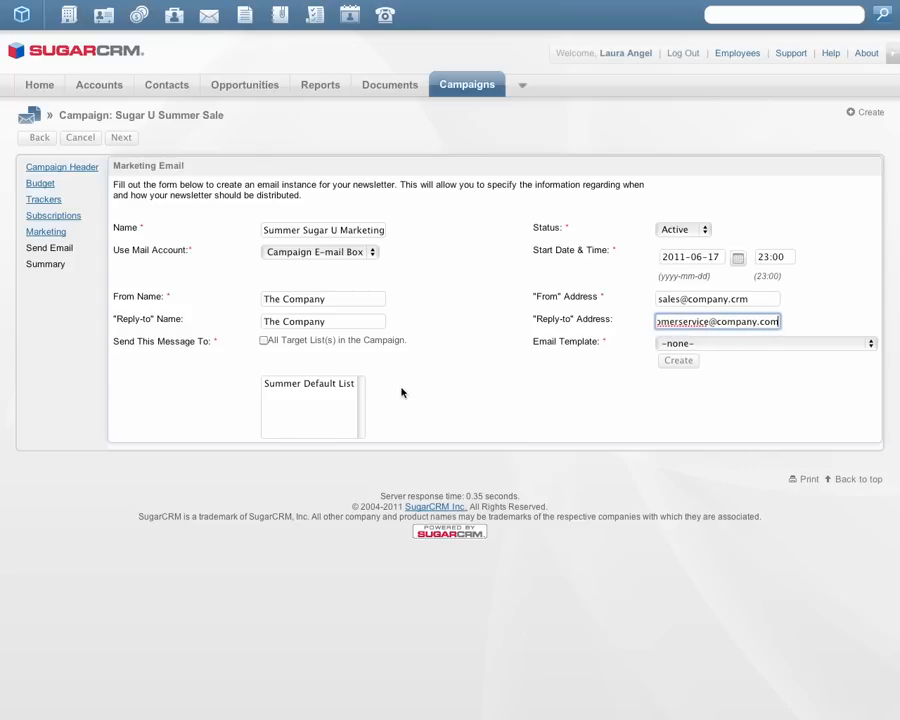
{"action": "left_click", "coordinate": [402, 393]}
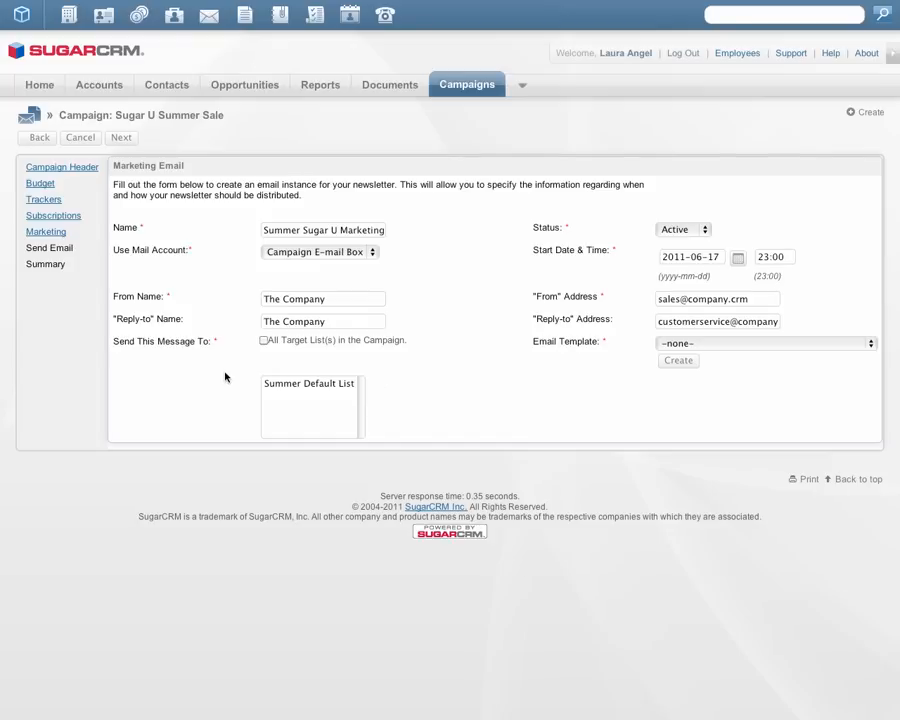
Step: Address the message to all target lists in the campaign and choose the Sugar University Summer Schedule email template
{"action": "left_click", "coordinate": [321, 386]}
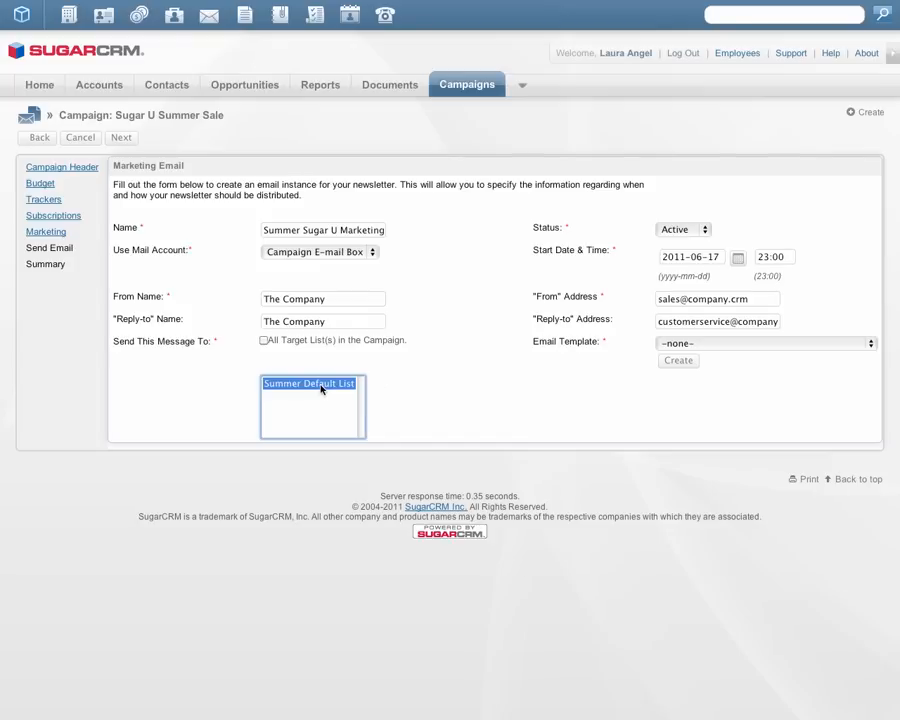
{"action": "left_click", "coordinate": [264, 341]}
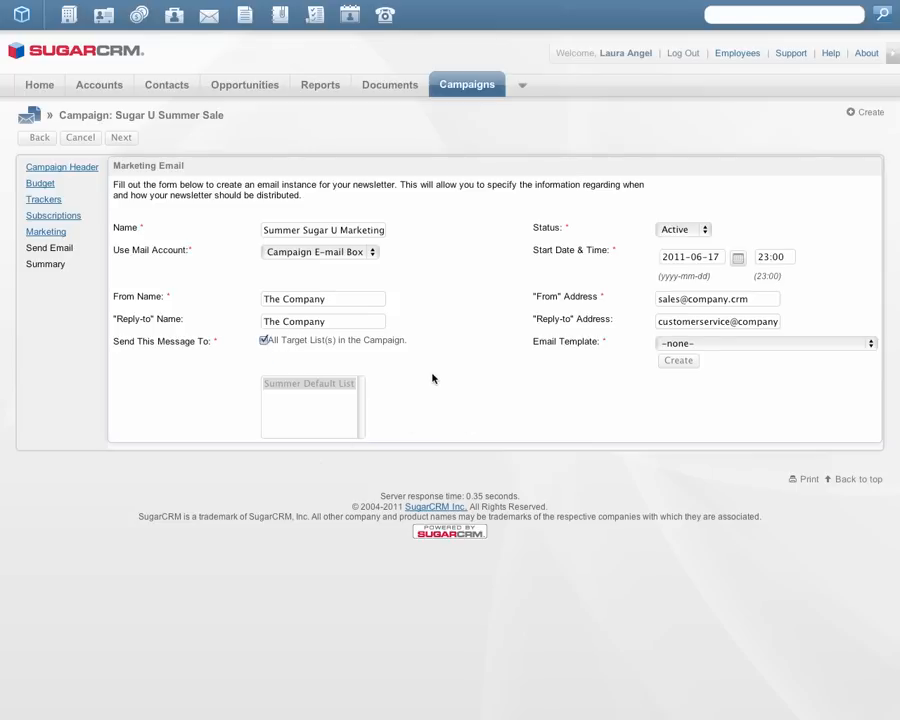
{"action": "left_click", "coordinate": [869, 344]}
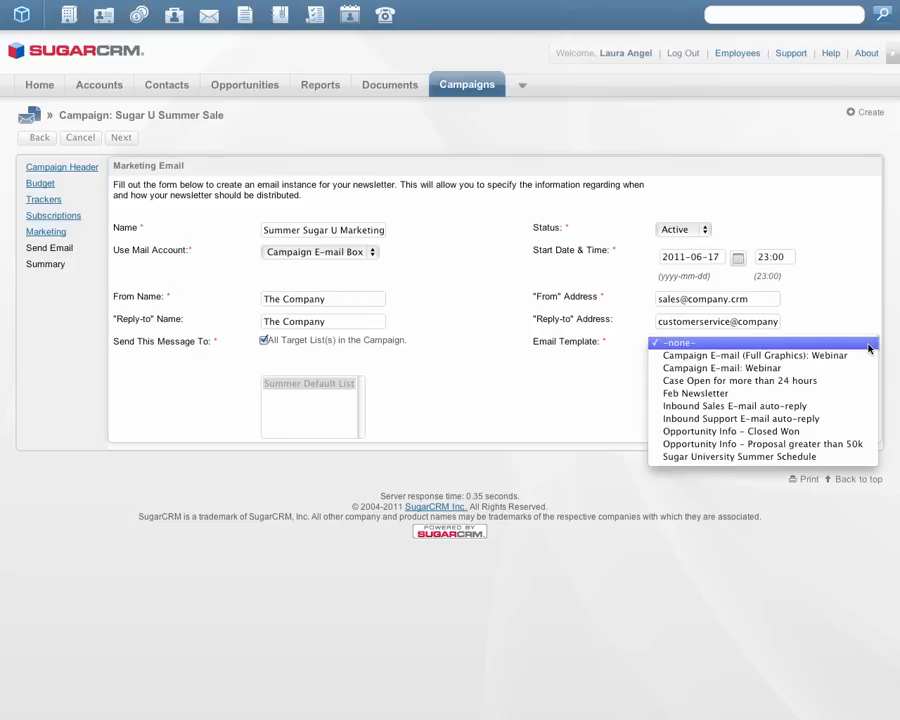
{"action": "left_click", "coordinate": [869, 345]}
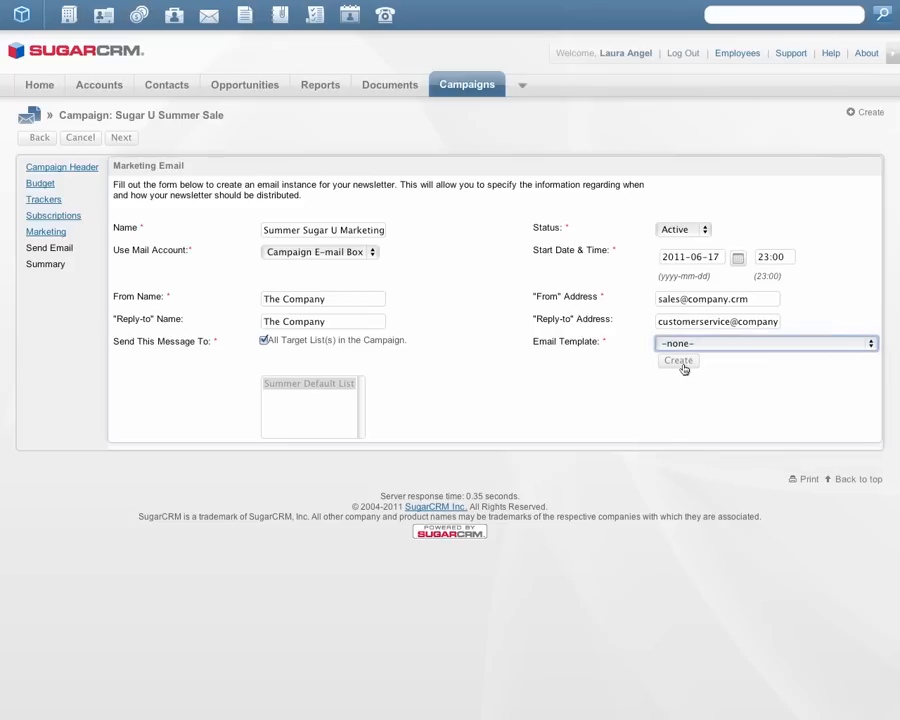
{"action": "left_click", "coordinate": [872, 344]}
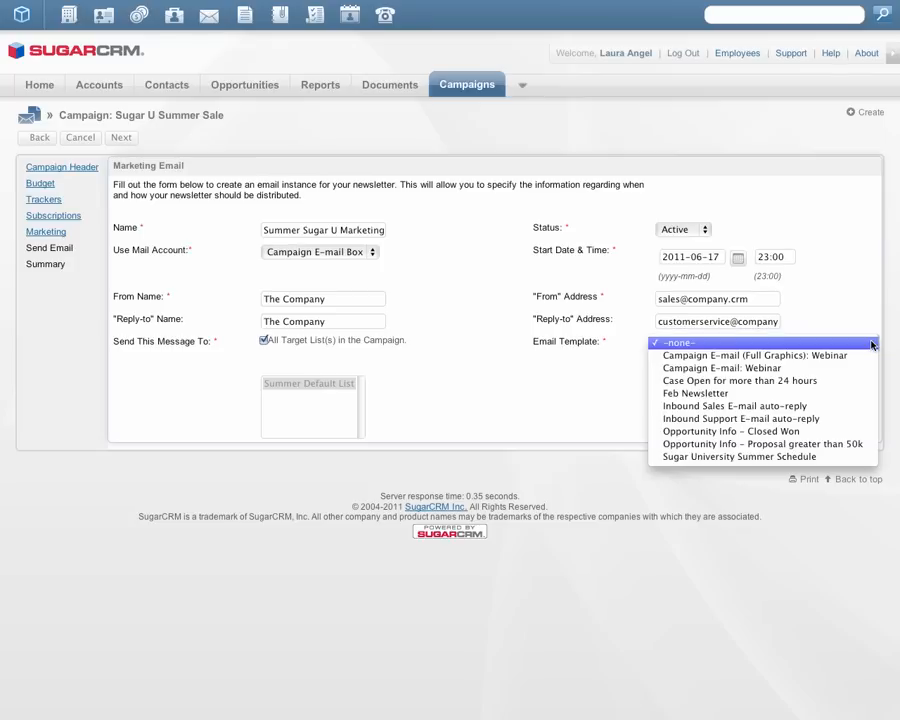
{"action": "left_click", "coordinate": [802, 459]}
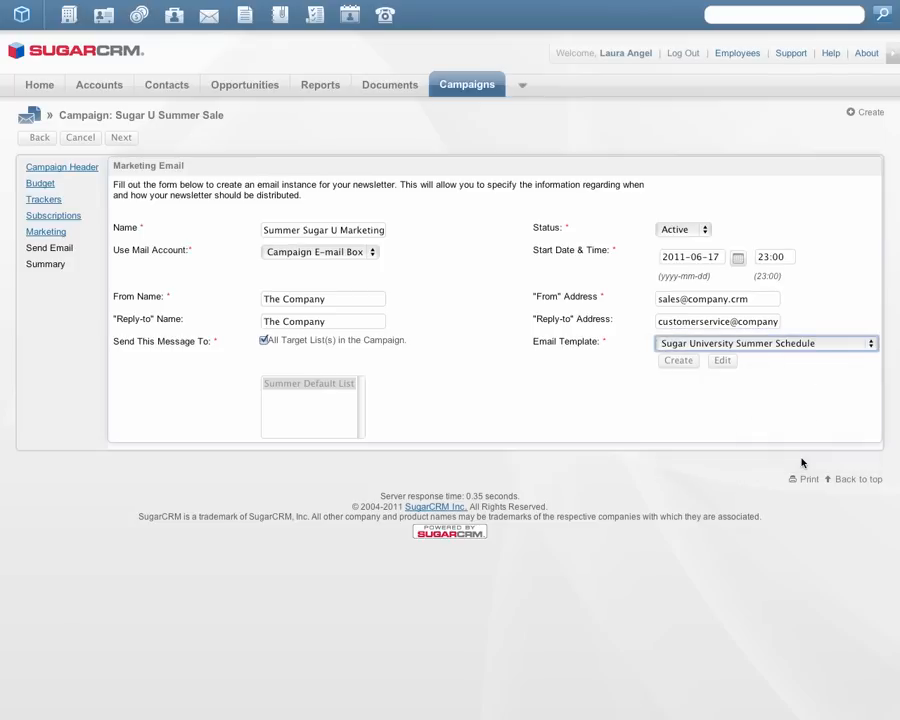
Step: Edit the selected email template and insert the Register Now tracker link below the "Please view our new summer schedule!" line
{"action": "left_click", "coordinate": [723, 361]}
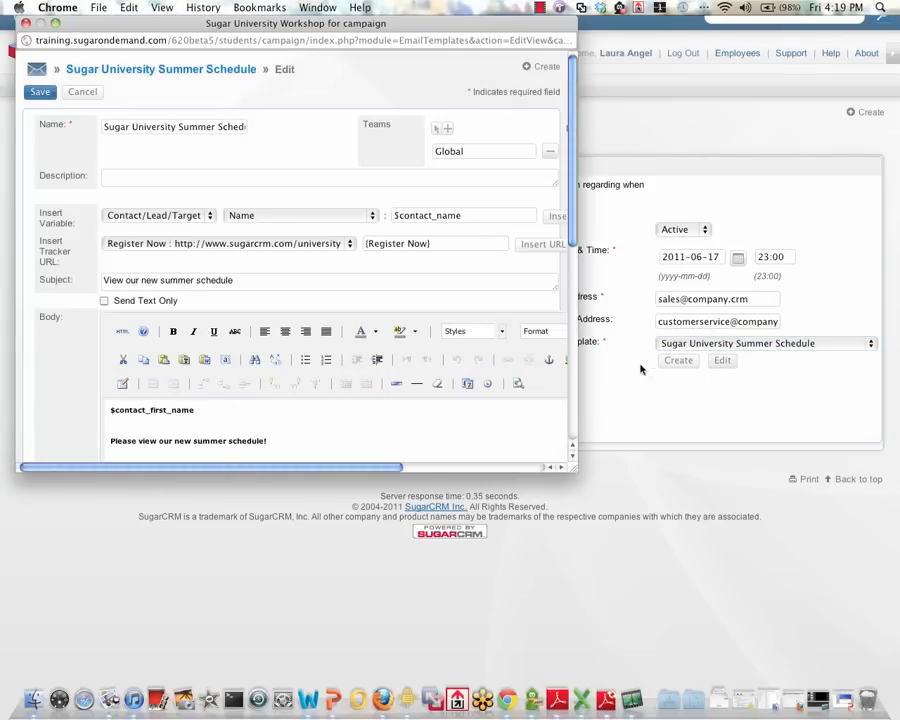
{"action": "left_click_drag", "start_coordinate": [571, 234], "coordinate": [573, 272]}
{"action": "scroll", "coordinate": [572, 330], "scroll_direction": "down", "scroll_amount": 2}
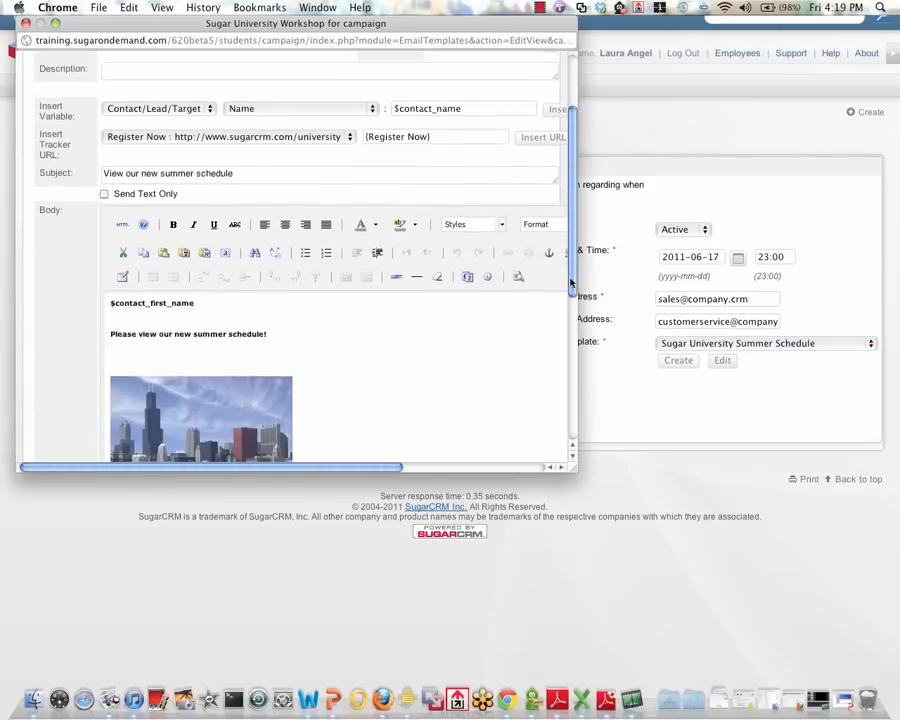
{"action": "left_click", "coordinate": [350, 317]}
{"action": "key", "text": "Return"}
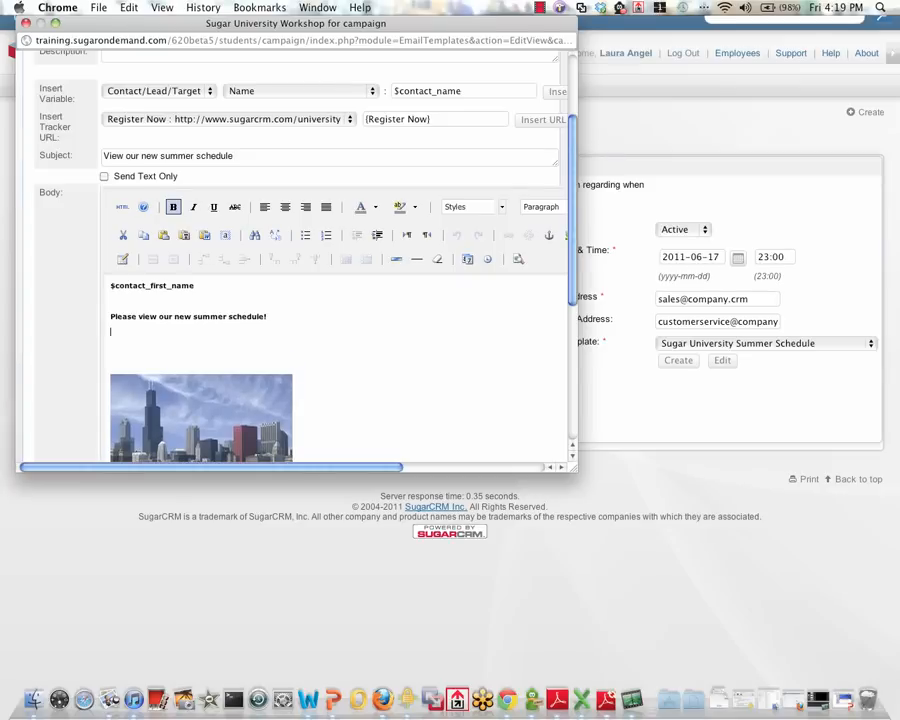
{"action": "left_click", "coordinate": [207, 325]}
{"action": "left_click", "coordinate": [525, 120]}
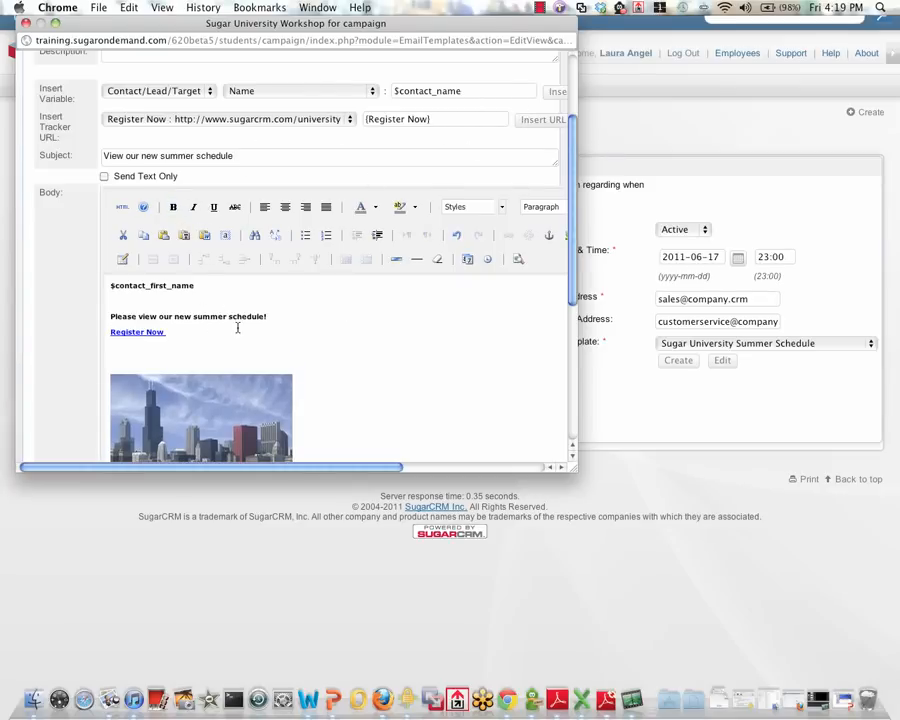
Step: Insert the Unsubscribe tracker link below the skyline picture in the template body and save the template
{"action": "left_click_drag", "start_coordinate": [577, 247], "coordinate": [573, 342]}
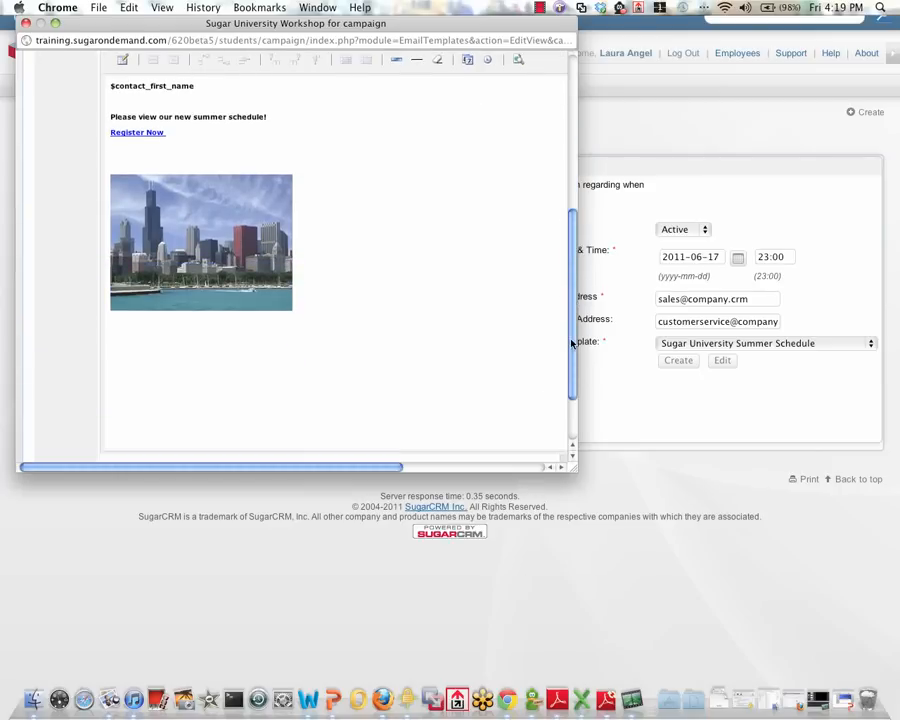
{"action": "left_click", "coordinate": [464, 366]}
{"action": "scroll", "coordinate": [400, 225], "scroll_direction": "up", "scroll_amount": 5}
{"action": "left_click", "coordinate": [350, 172]}
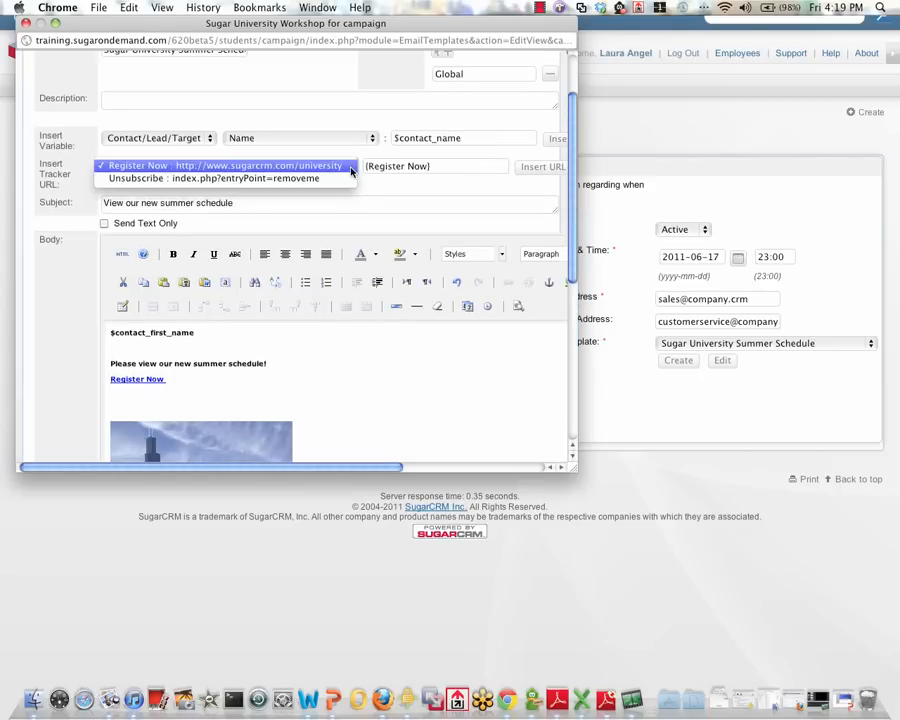
{"action": "left_click", "coordinate": [345, 178]}
{"action": "left_click", "coordinate": [518, 166]}
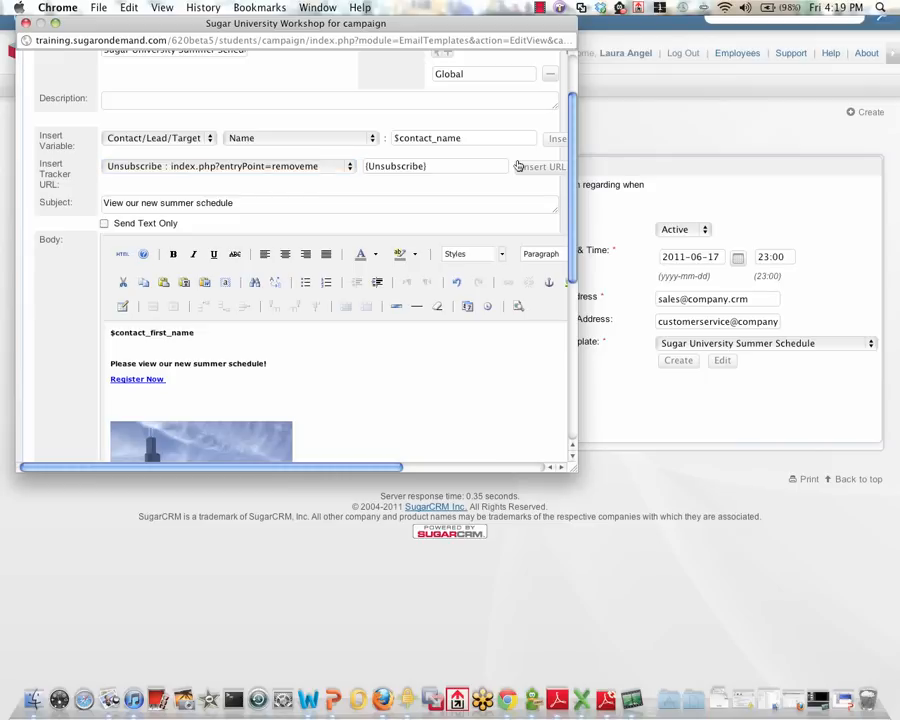
{"action": "left_click_drag", "start_coordinate": [573, 200], "coordinate": [568, 150]}
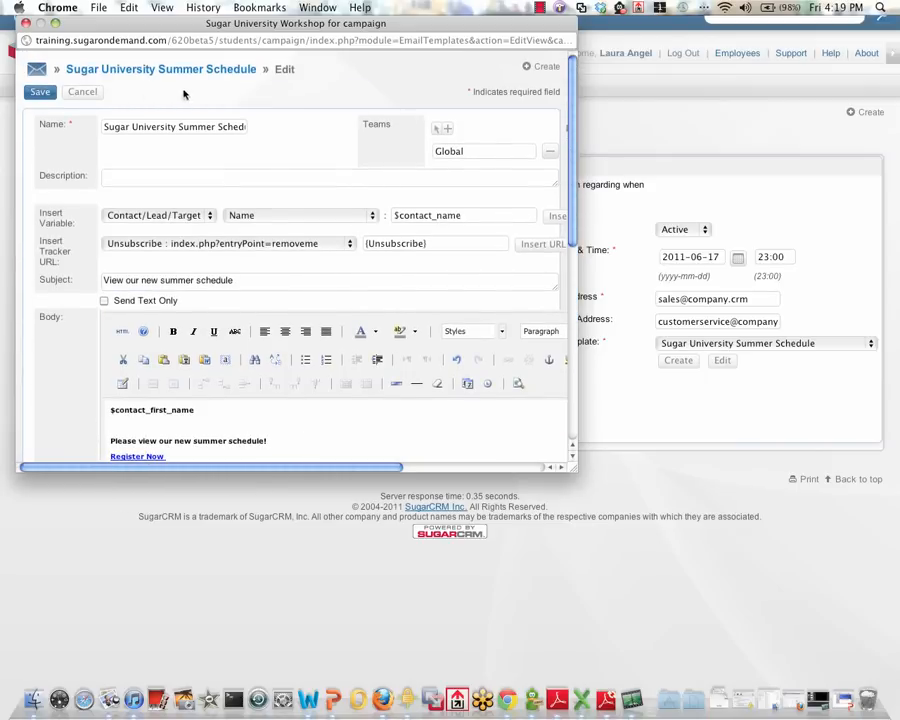
{"action": "left_click", "coordinate": [40, 91]}
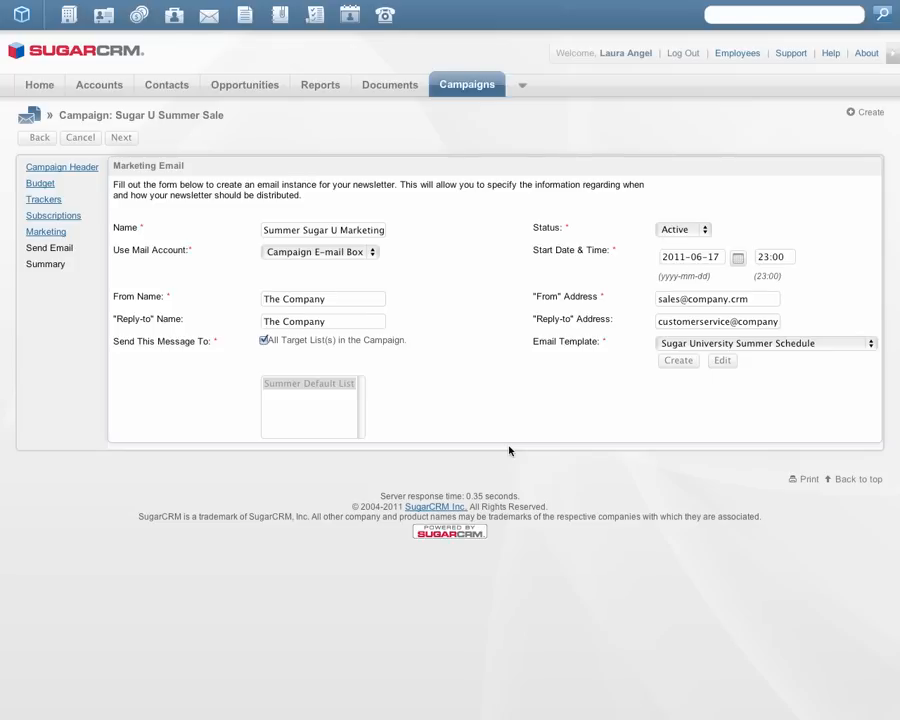
Step: Complete the campaign wizard with the Finish option and open the Sugar U Summer Sale record from the campaign list
{"action": "left_click", "coordinate": [123, 139]}
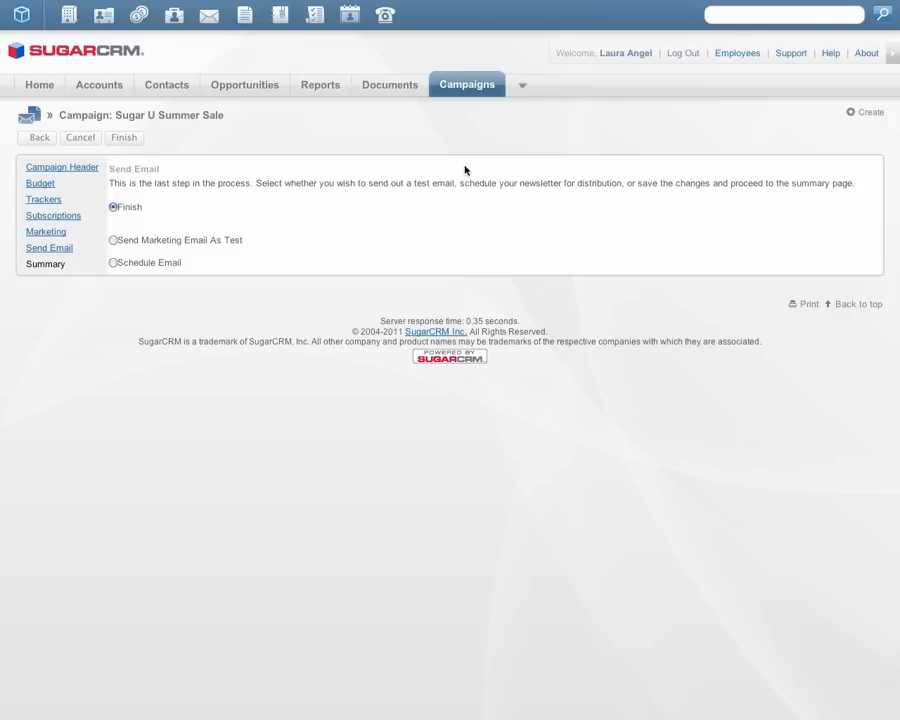
{"action": "left_click", "coordinate": [130, 140]}
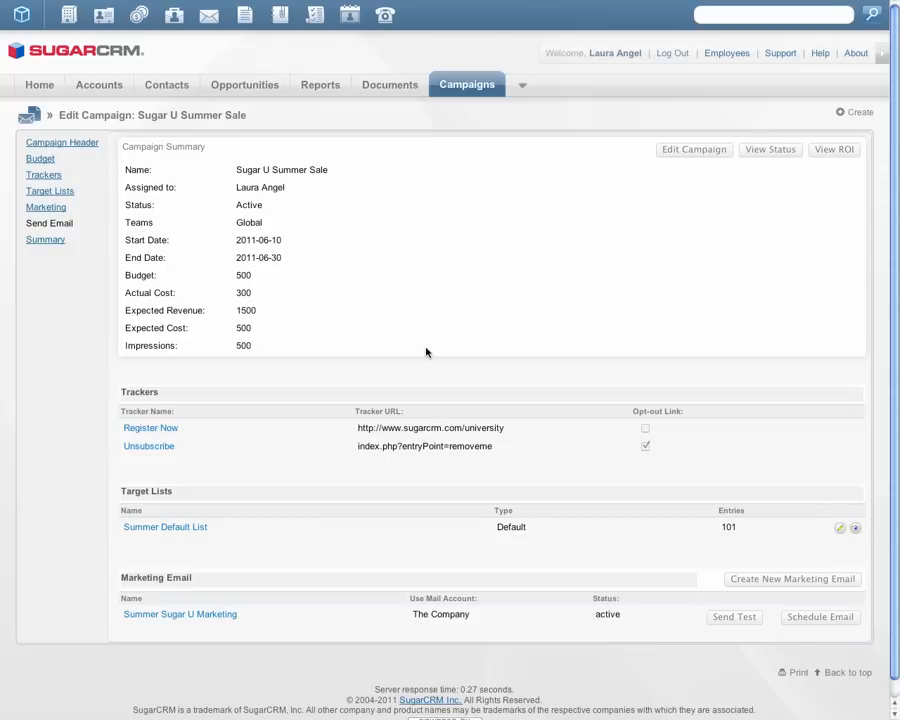
{"action": "mouse_move", "coordinate": [455, 87]}
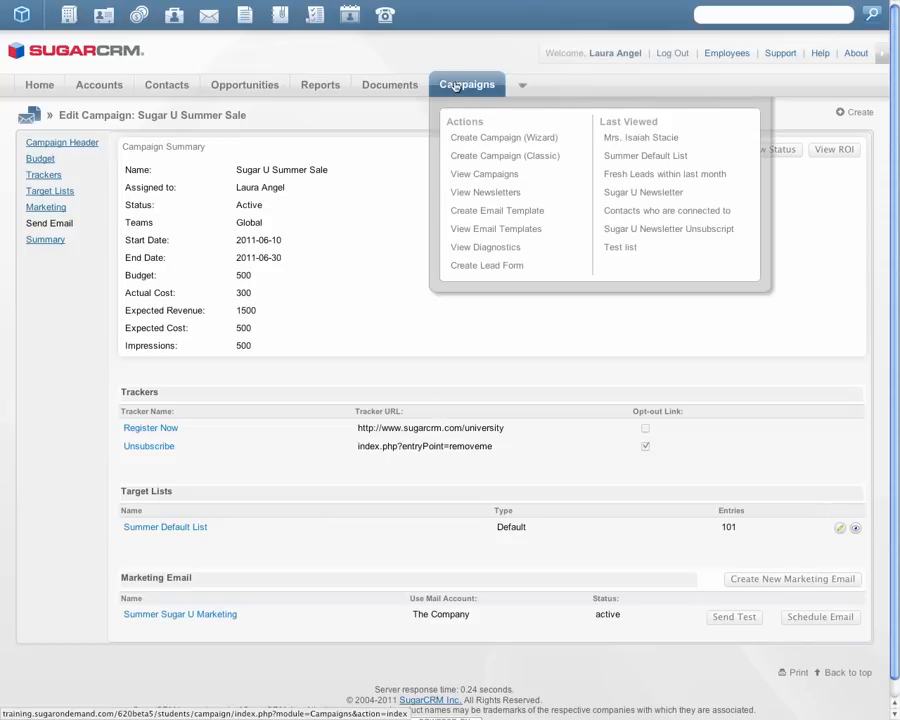
{"action": "left_click", "coordinate": [455, 87]}
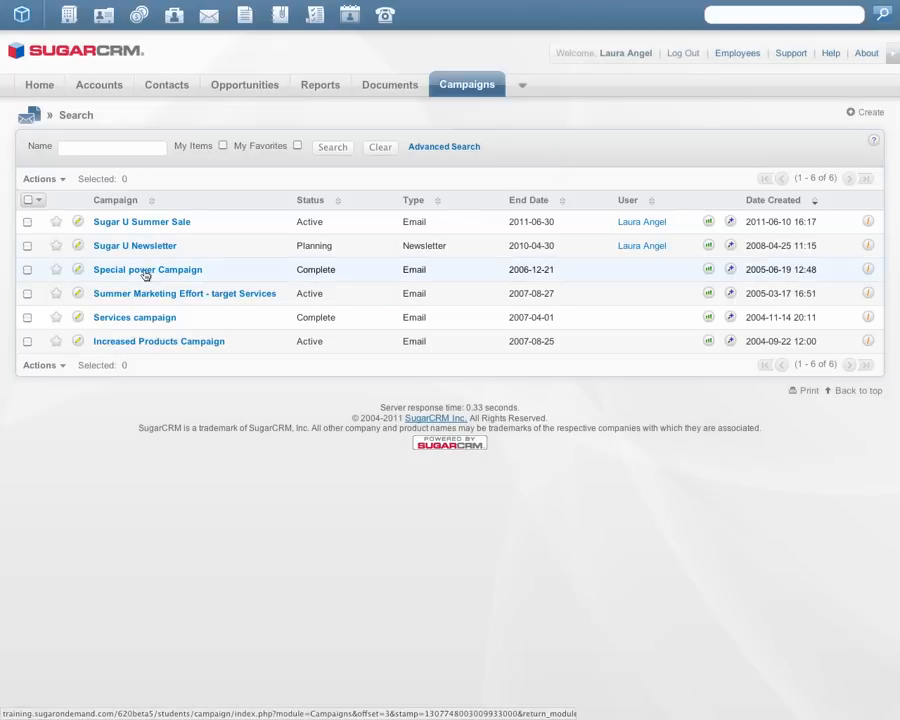
{"action": "left_click", "coordinate": [143, 222]}
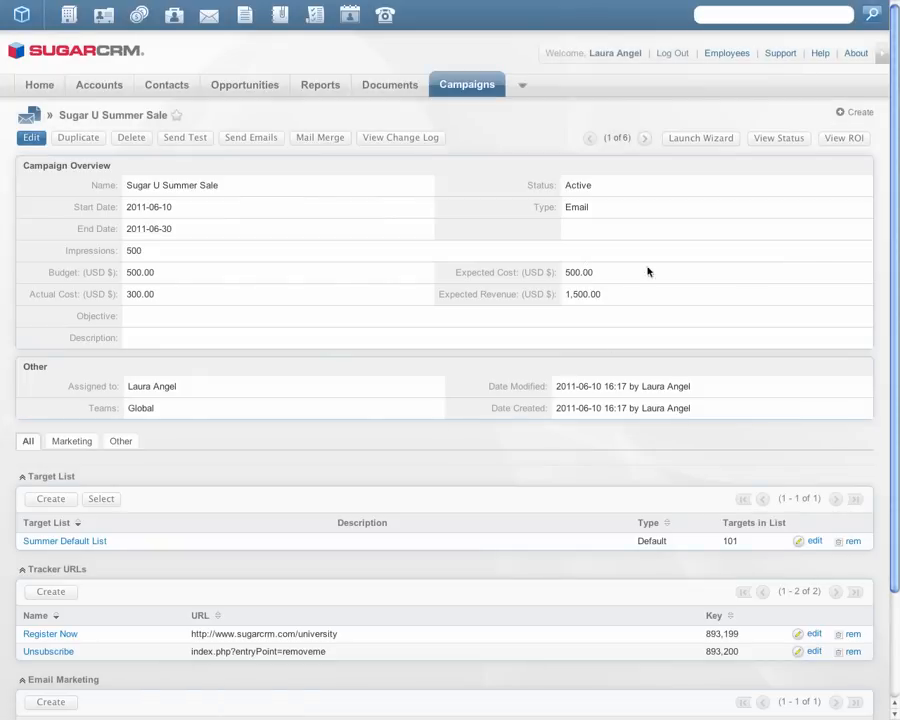
Step: Edit the Summer Sugar U Marketing email, set its start date to 2011-06-09 and save it
{"action": "scroll", "coordinate": [887, 322], "scroll_direction": "down", "scroll_amount": 2}
{"action": "scroll", "coordinate": [887, 322], "scroll_direction": "down", "scroll_amount": 1}
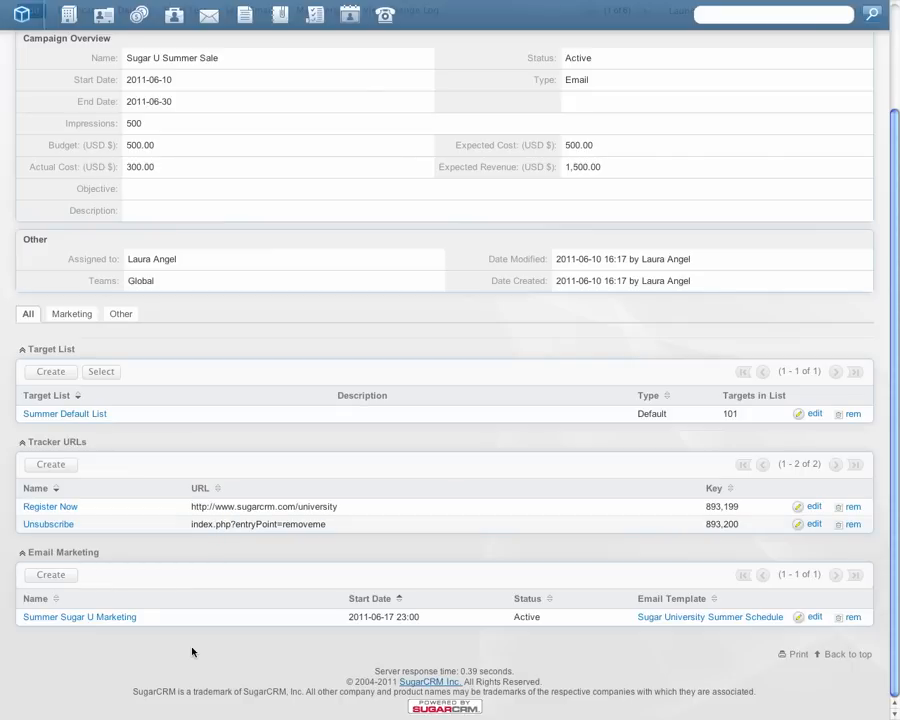
{"action": "left_click", "coordinate": [93, 619]}
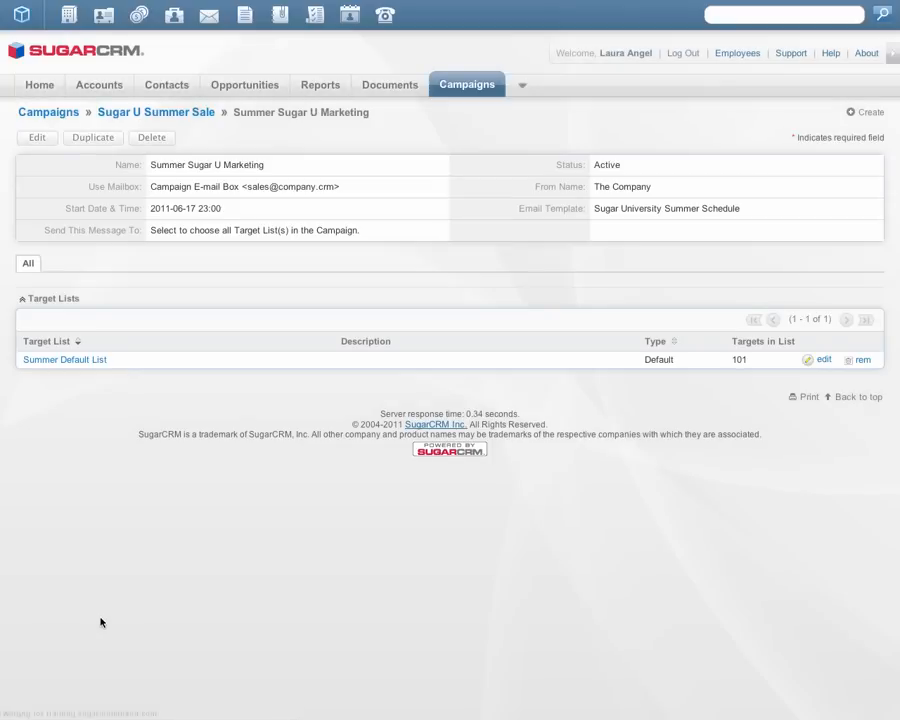
{"action": "left_click", "coordinate": [38, 138]}
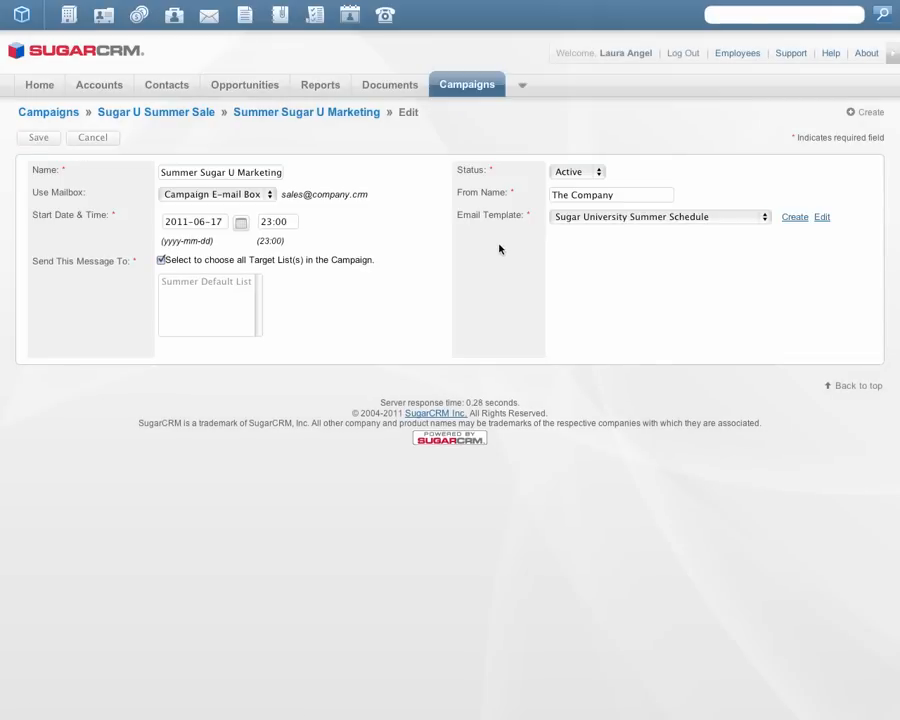
{"action": "left_click", "coordinate": [241, 224]}
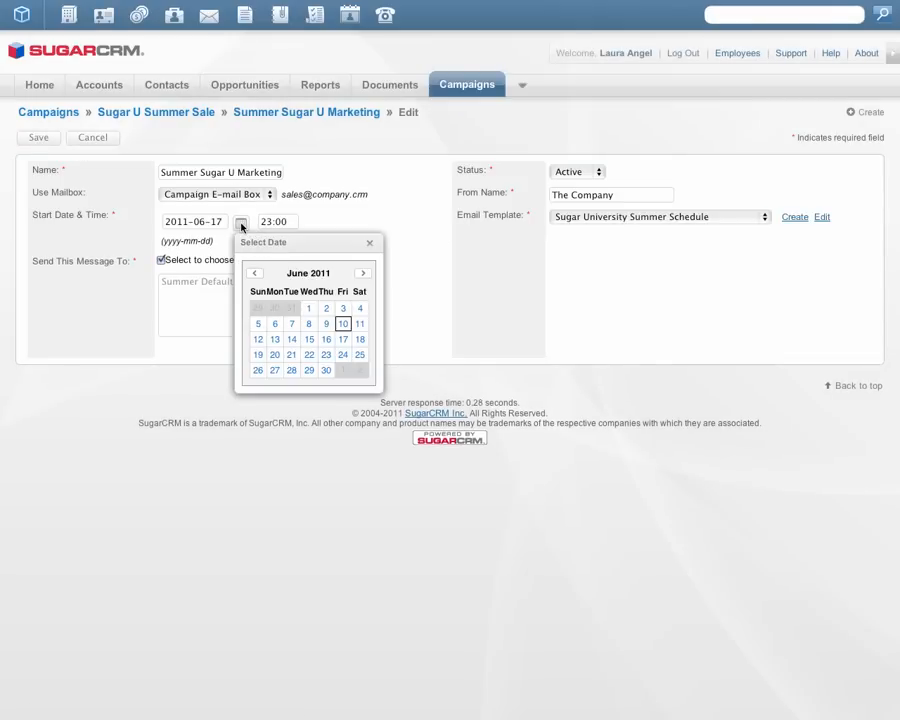
{"action": "left_click", "coordinate": [326, 325]}
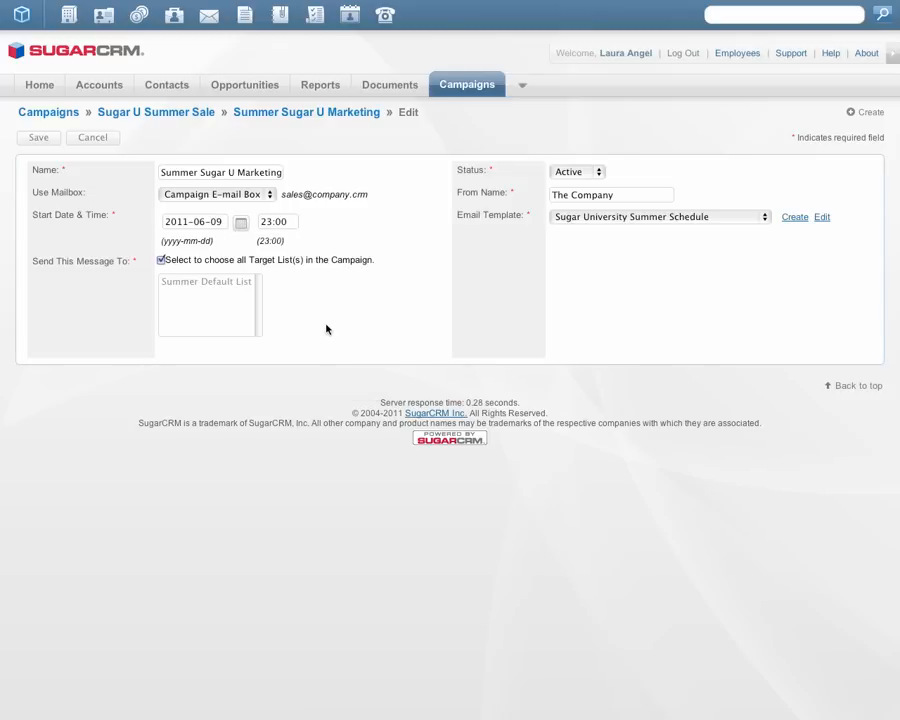
{"action": "left_click", "coordinate": [36, 138]}
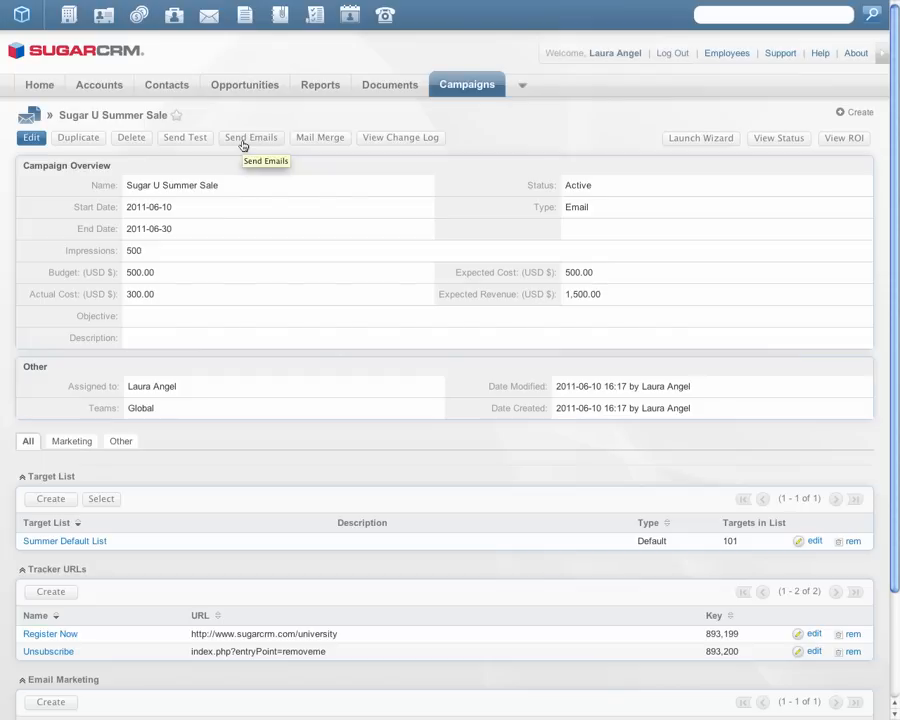
{"action": "scroll", "coordinate": [890, 372], "scroll_direction": "down", "scroll_amount": 3}
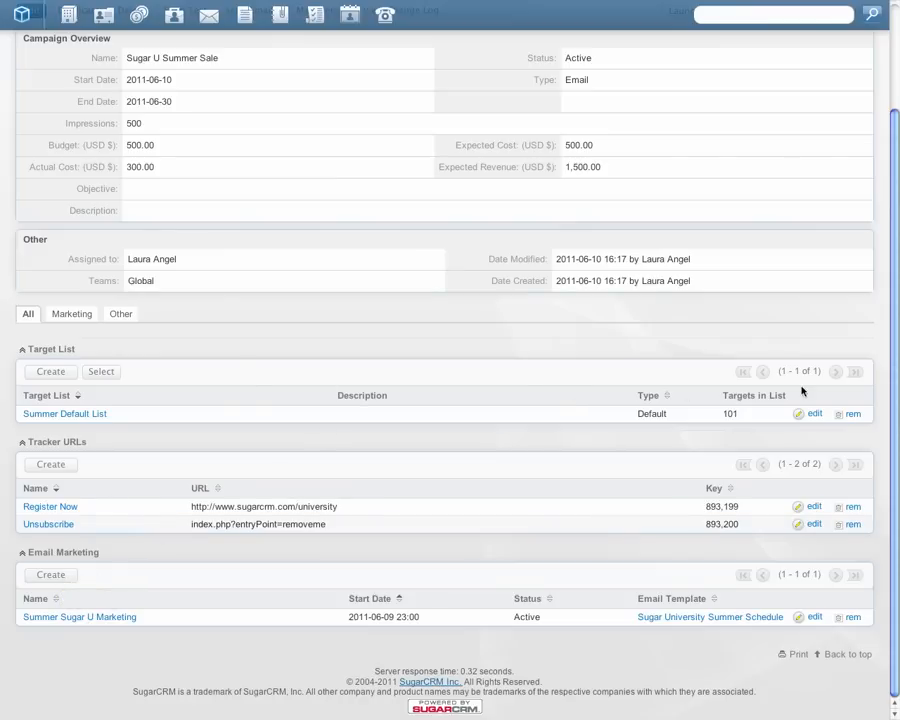
{"action": "scroll", "coordinate": [868, 400], "scroll_direction": "up", "scroll_amount": 3}
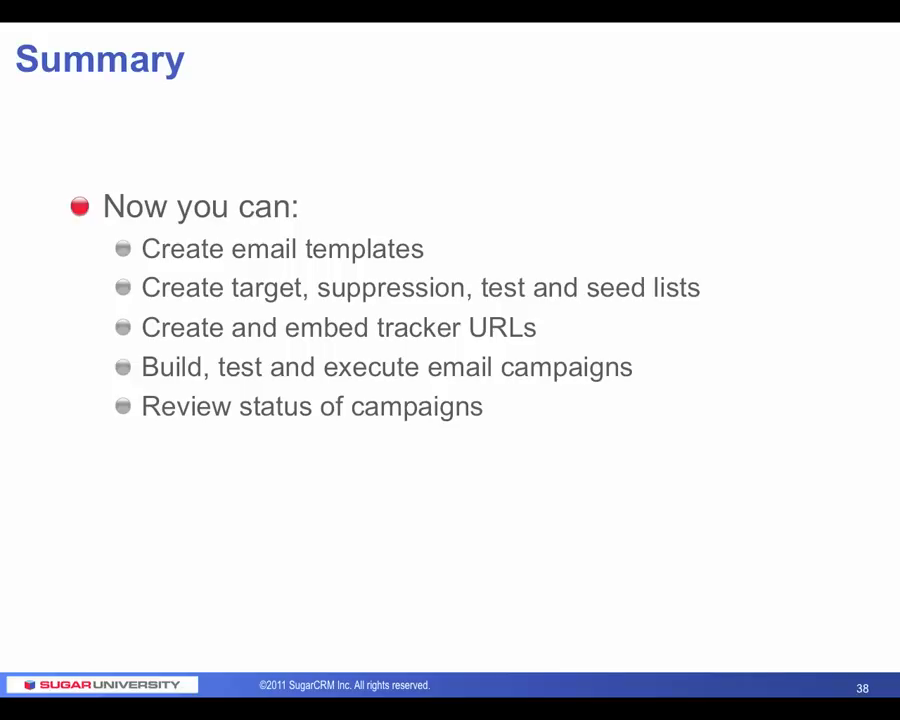
{"action": "key", "text": "Right"}
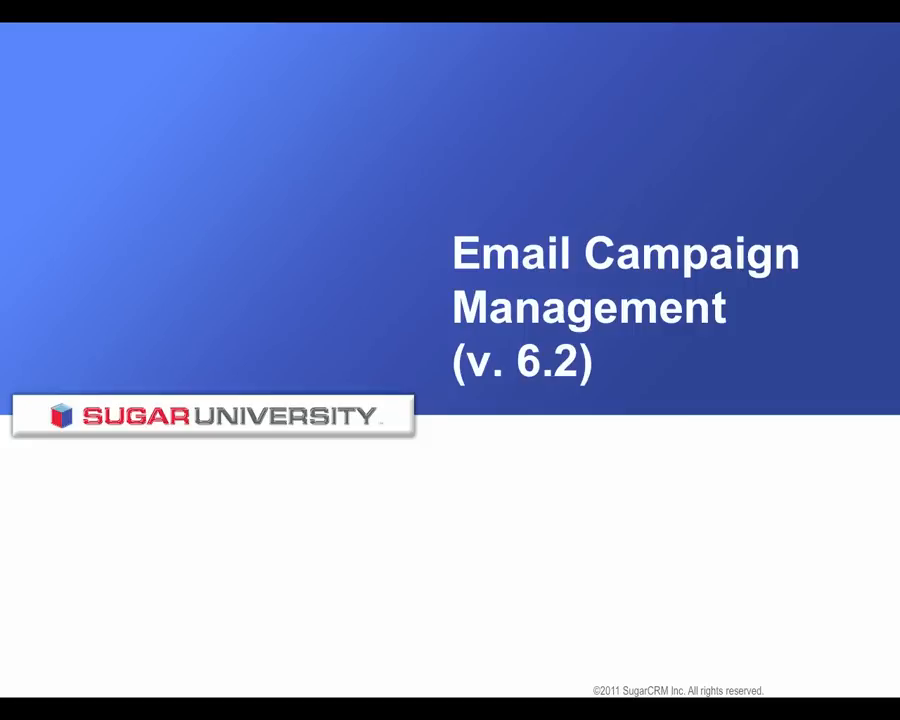